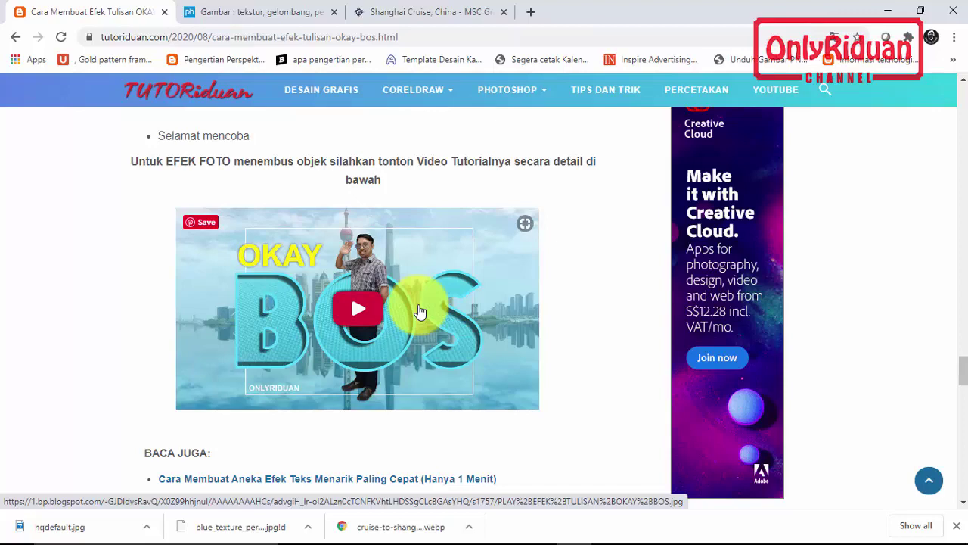
# Step: Examine the sample images of the OKAY BOS text effect with the added photo in the tutorial article
pyautogui.scroll(-5, 386, 314)
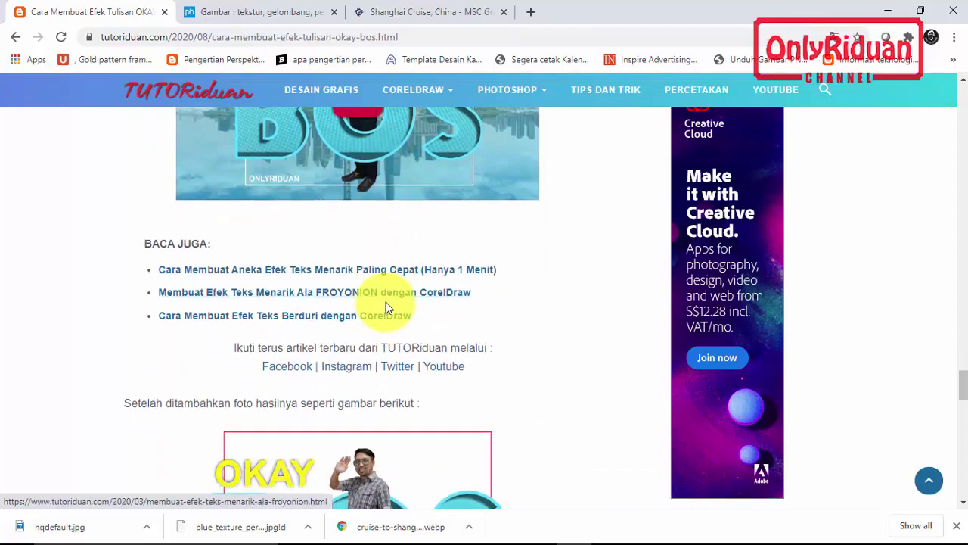
pyautogui.scroll(-1, 389, 304)
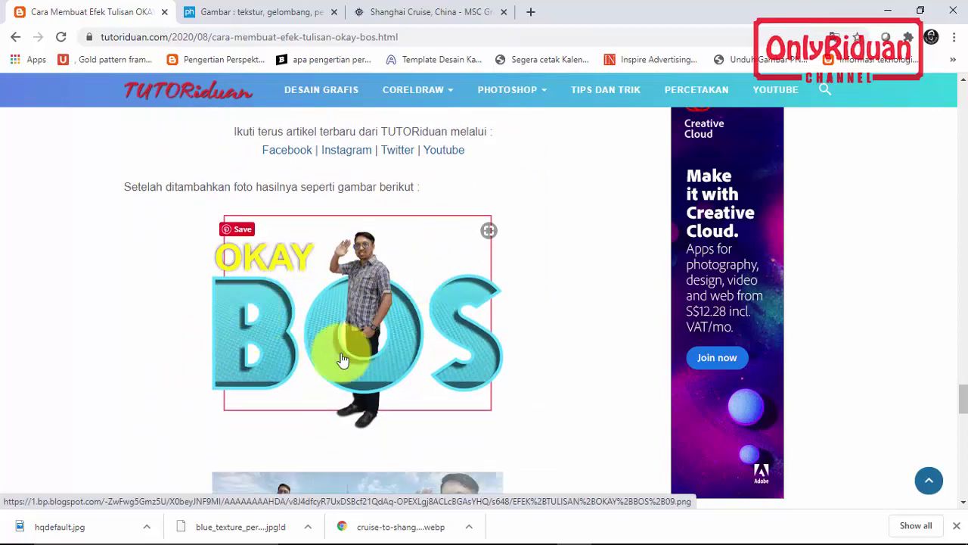
pyautogui.scroll(-3, 390, 314)
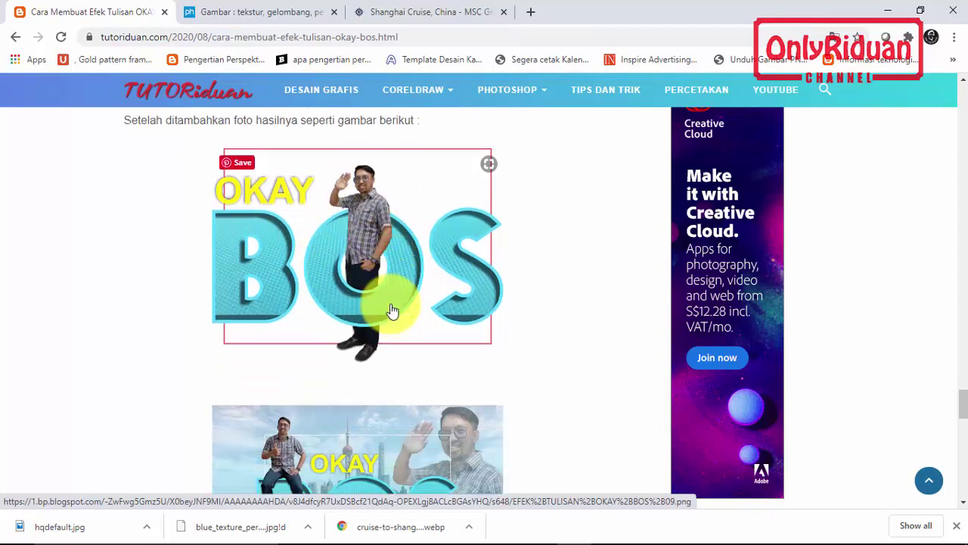
pyautogui.scroll(2, 333, 333)
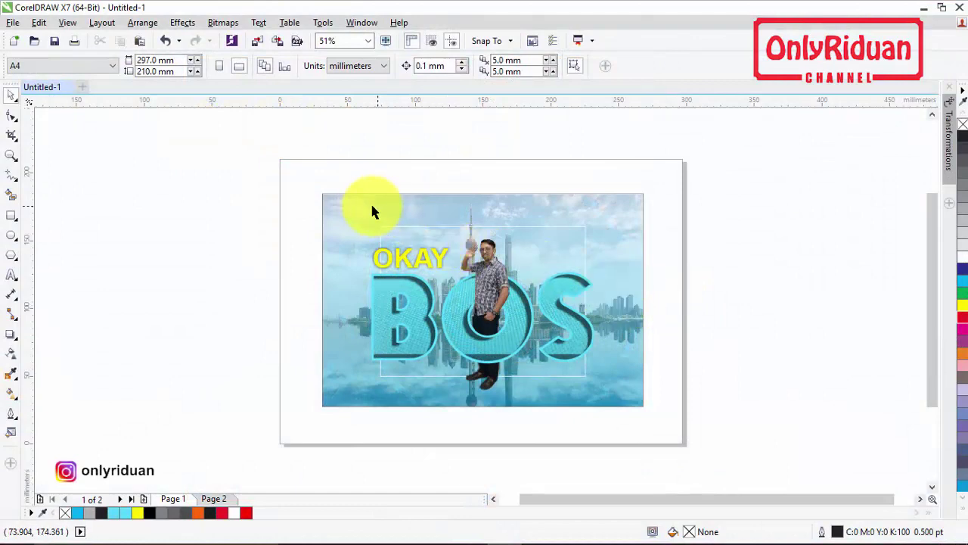
# Step: Move the gradient rectangle aside to expose the city photo on page 1, and undo the move
pyautogui.moveTo(370, 208); pyautogui.dragTo(721, 211)
pyautogui.click(612, 223)
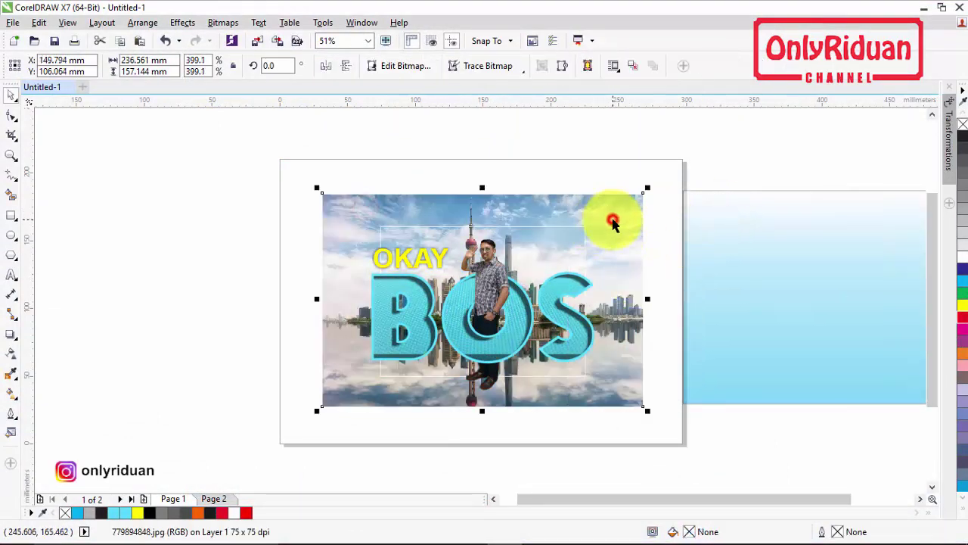
pyautogui.click(782, 275)
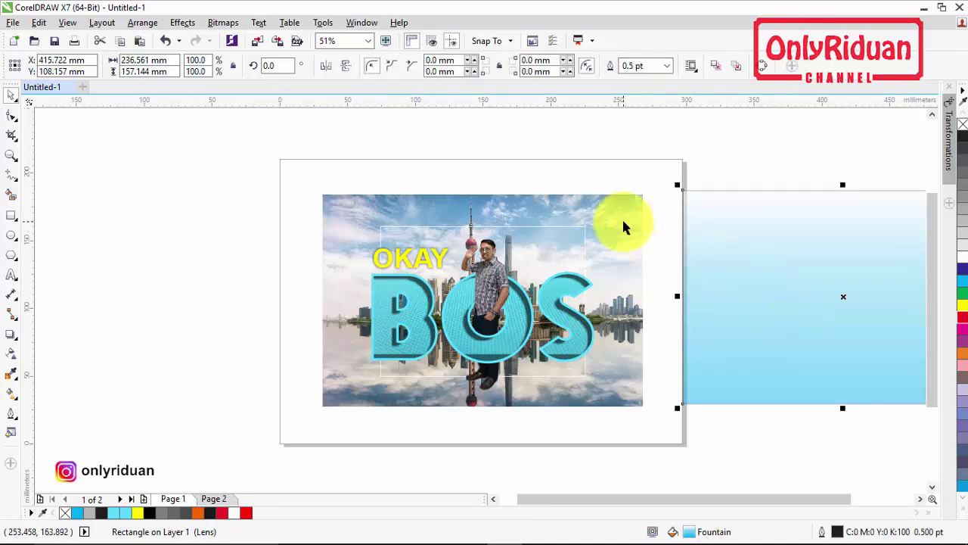
pyautogui.press('p')
pyautogui.click(716, 270)
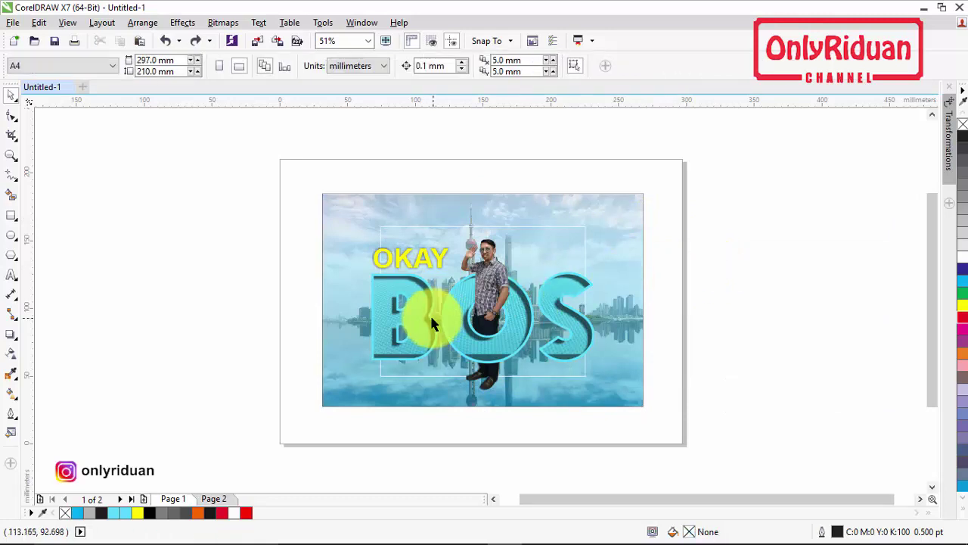
# Step: Examine the BOS lettering and the cut-out photo of the man on page 1, and the alternative design on page 2
pyautogui.click(406, 330)
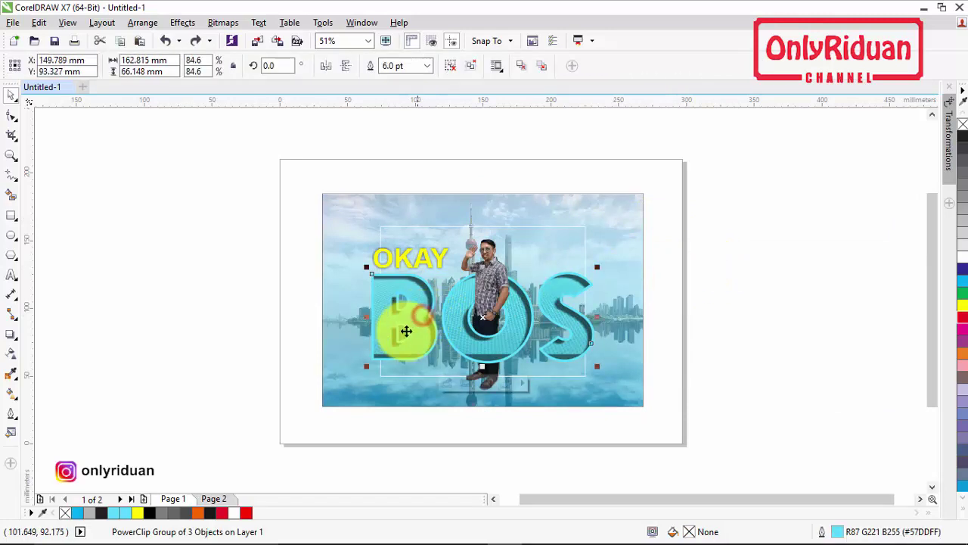
pyautogui.click(495, 279)
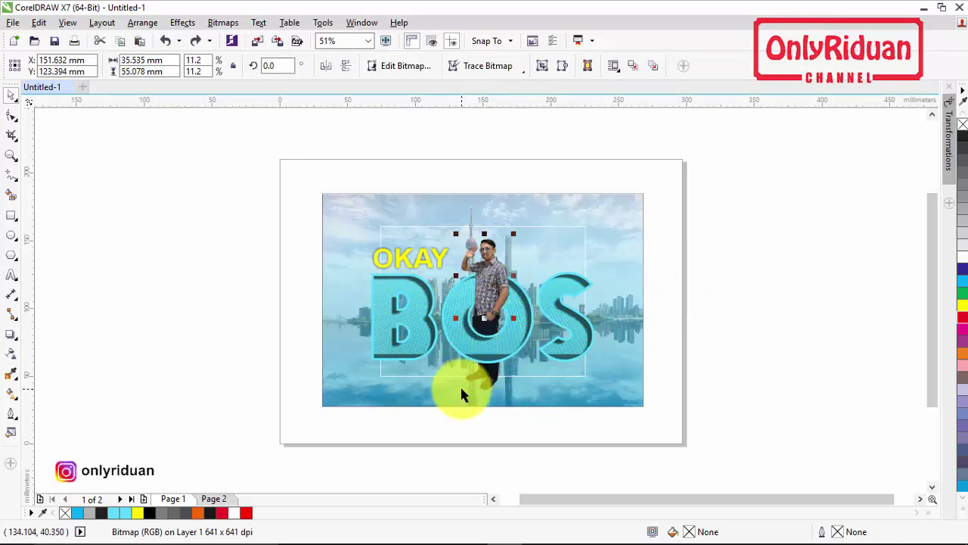
pyautogui.click(212, 499)
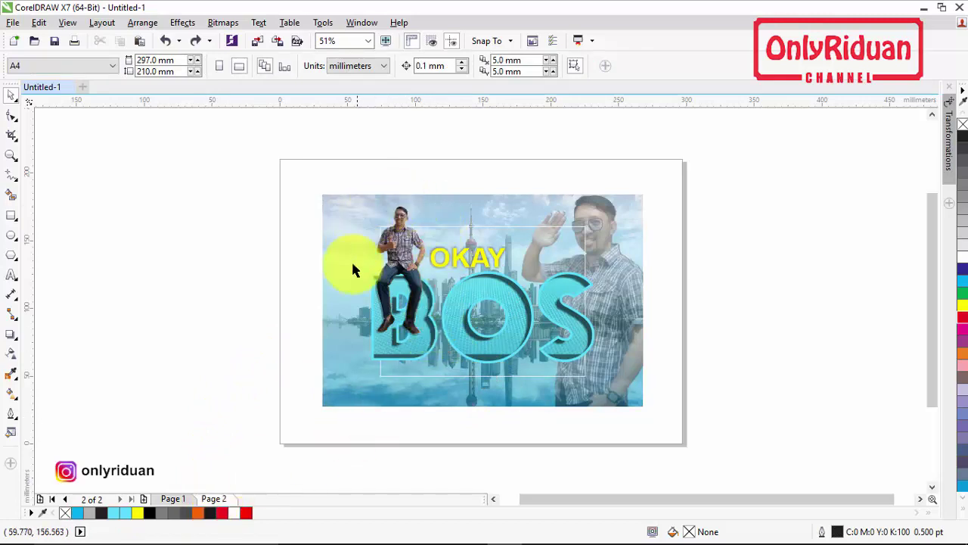
# Step: Add a third page and import 779894848.jpg from the OKAY BOS folder onto it, about 242 mm wide
pyautogui.click(145, 500)
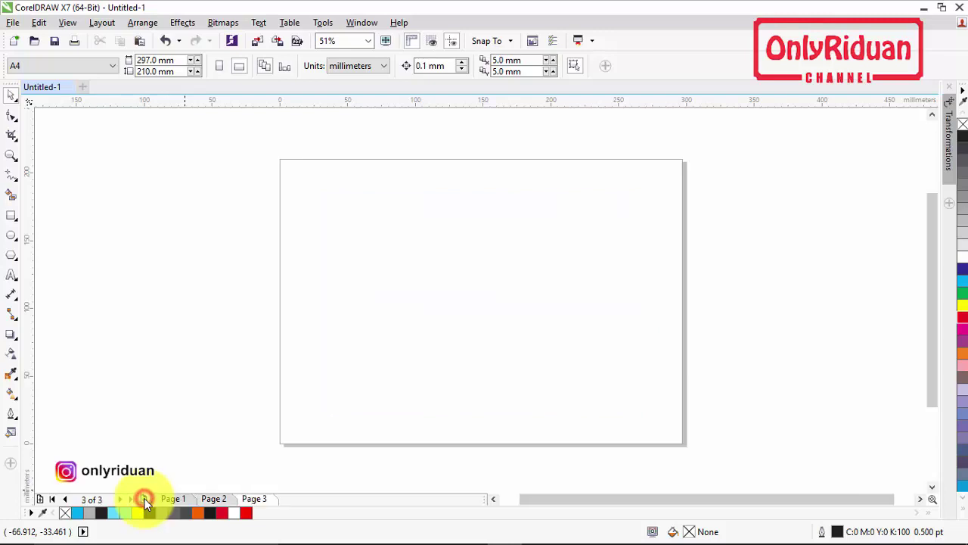
pyautogui.click(210, 261)
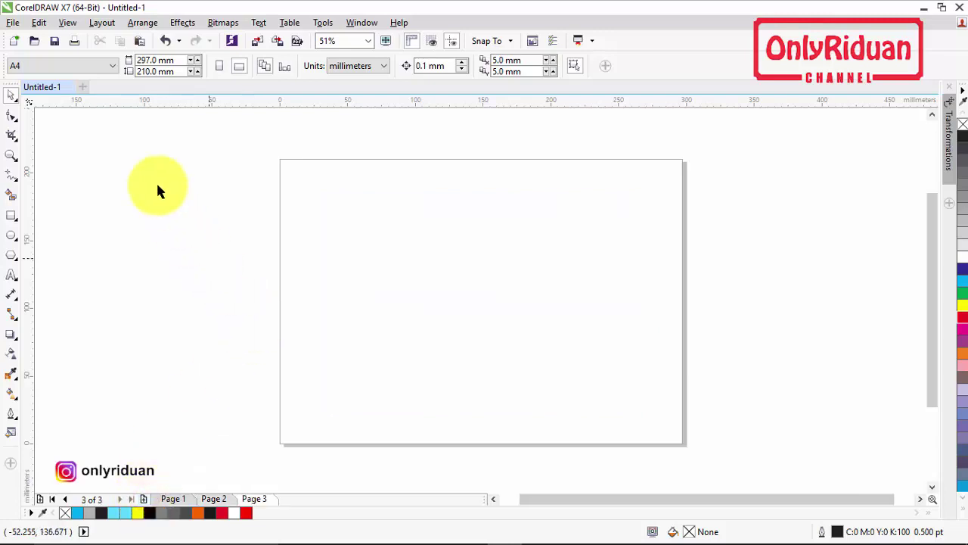
pyautogui.click(13, 22)
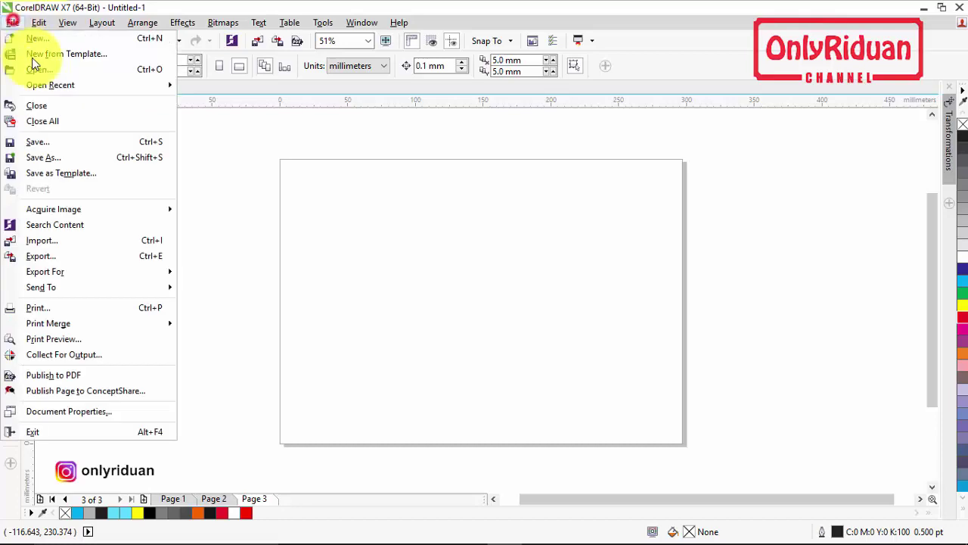
pyautogui.click(65, 241)
pyautogui.click(287, 185)
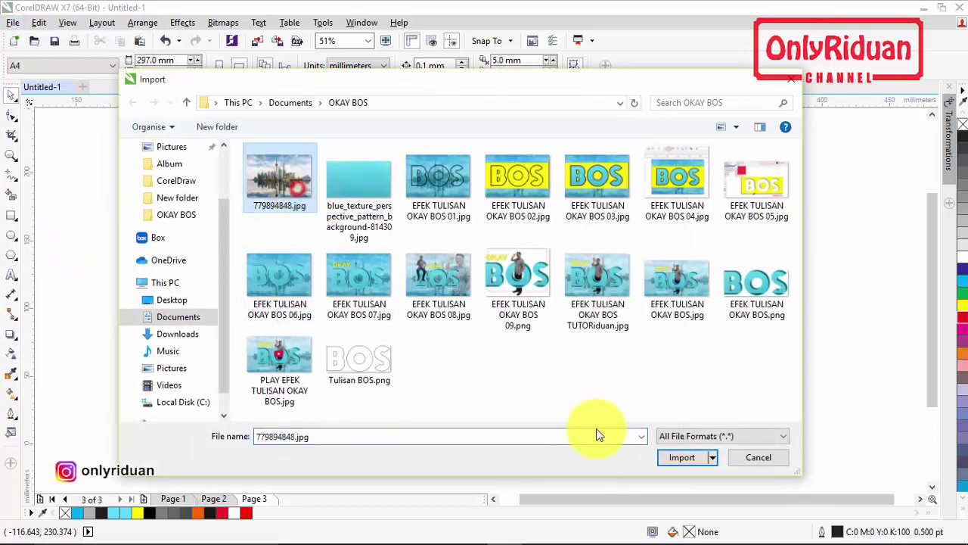
pyautogui.click(681, 456)
pyautogui.moveTo(322, 190); pyautogui.dragTo(651, 437)
pyautogui.click(736, 345)
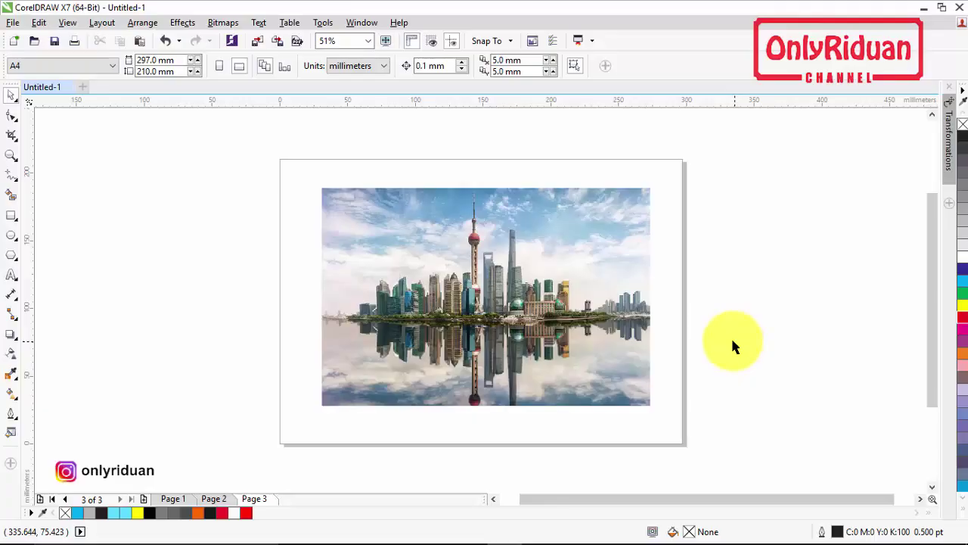
# Step: Cover the city photo with a rectangle about 242 by 161 mm and give it a vertical linear fountain fill
pyautogui.click(11, 217)
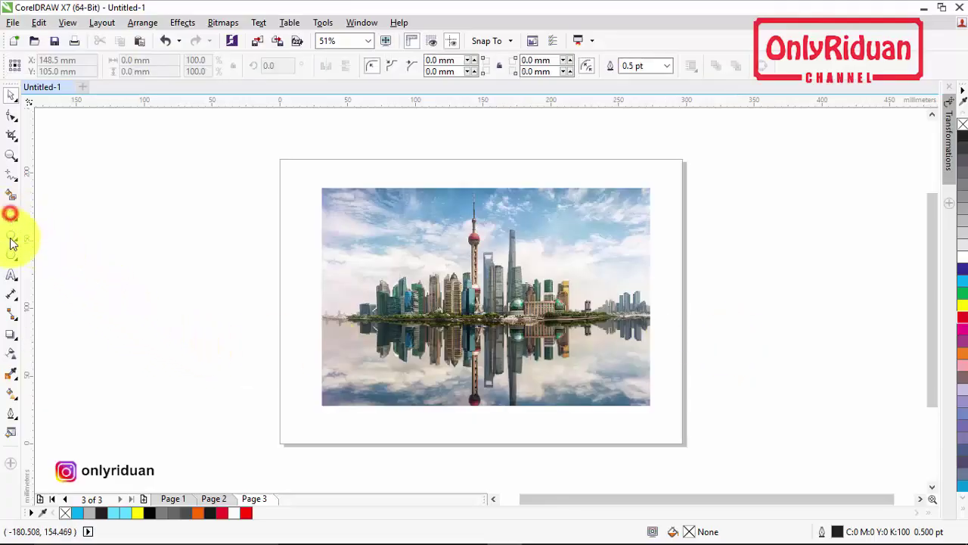
pyautogui.moveTo(322, 186); pyautogui.dragTo(650, 406)
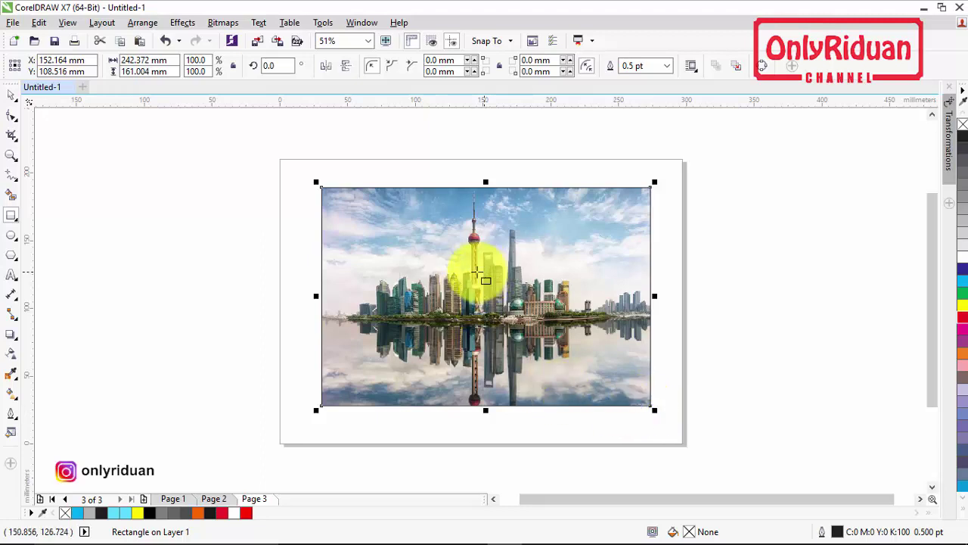
pyautogui.click(10, 398)
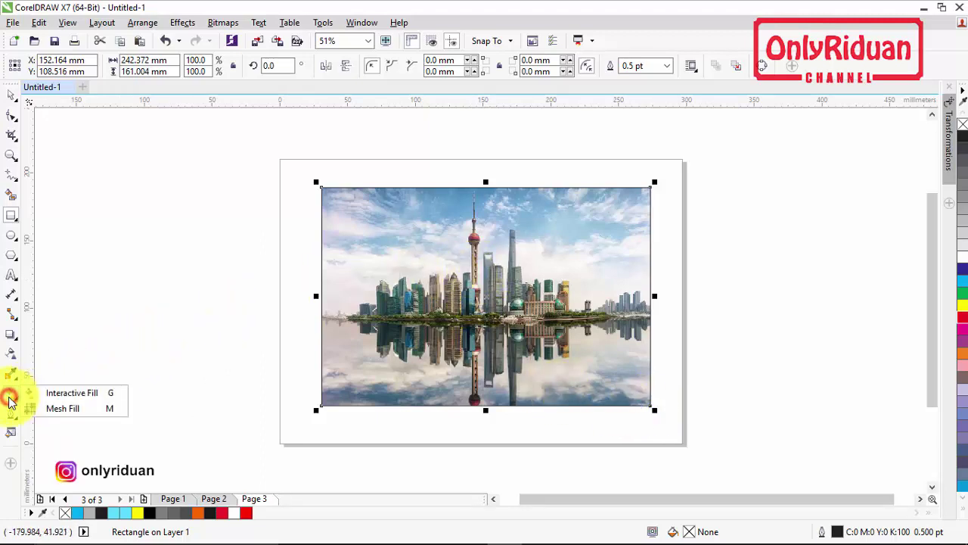
pyautogui.click(72, 392)
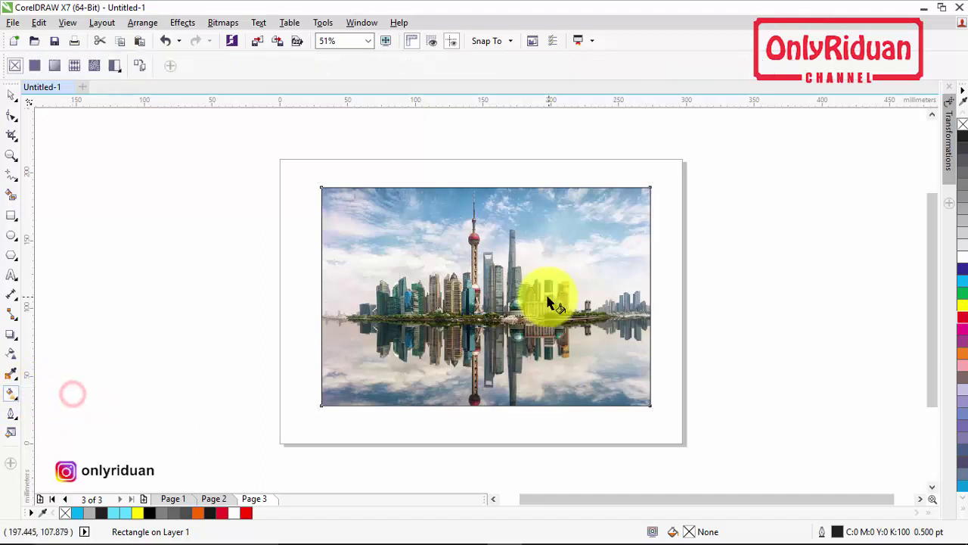
pyautogui.click(55, 65)
pyautogui.moveTo(322, 296); pyautogui.dragTo(486, 405)
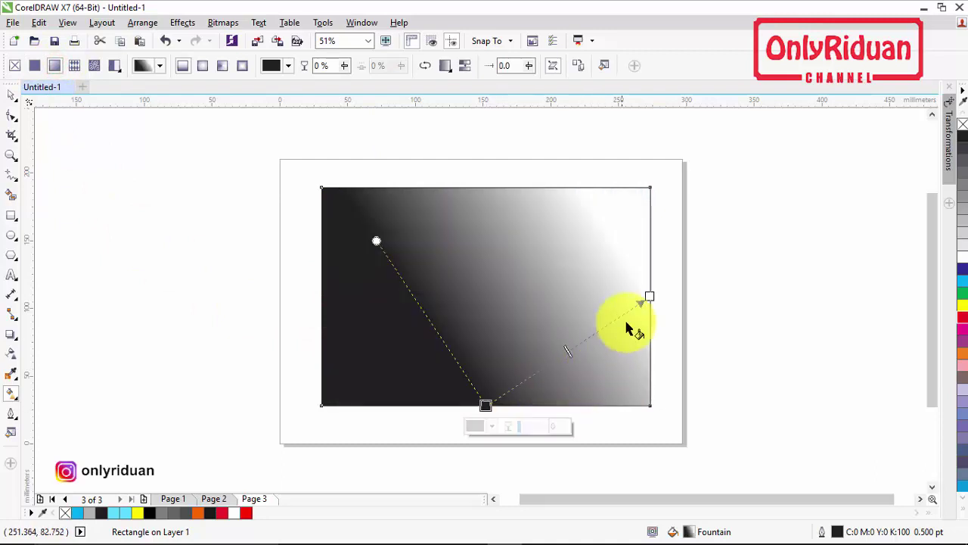
pyautogui.moveTo(649, 296); pyautogui.dragTo(484, 189)
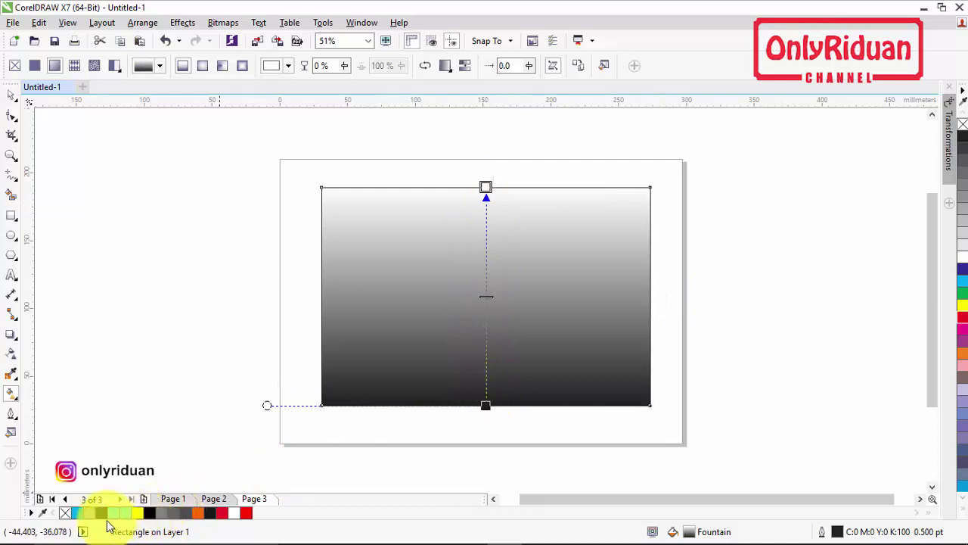
# Step: Colour the rectangle's fountain fill cyan at its lower edge and white (C0 M0 Y0 K0) at its upper edge
pyautogui.click(79, 513)
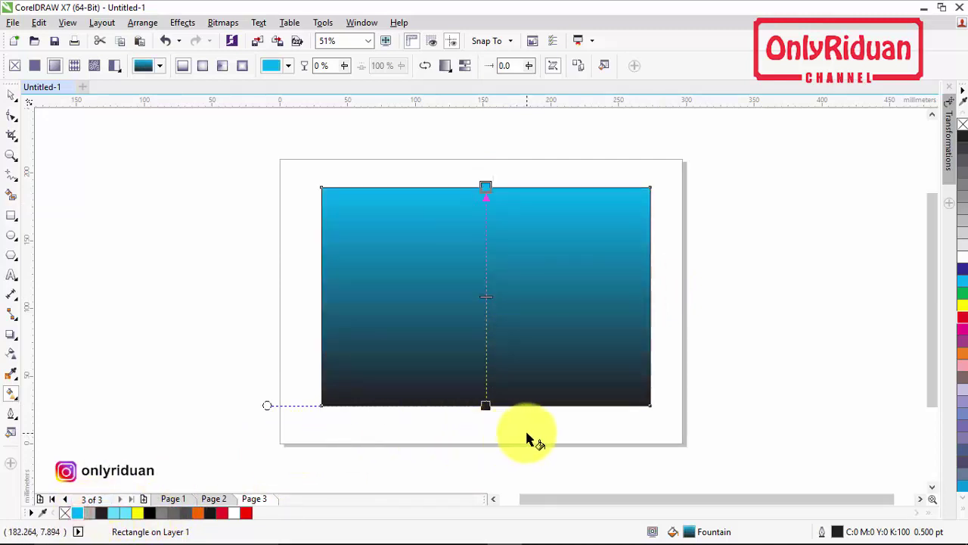
pyautogui.click(485, 406)
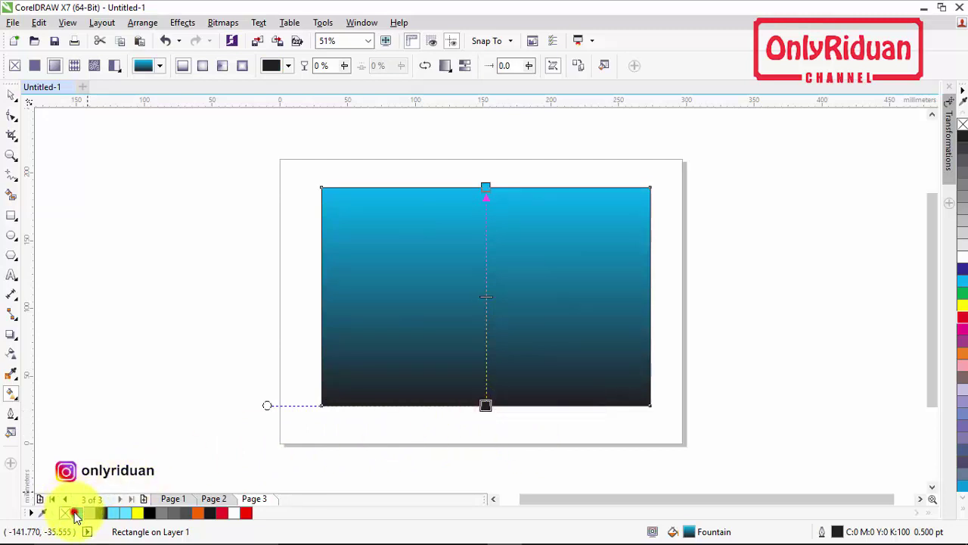
pyautogui.click(78, 513)
pyautogui.click(487, 188)
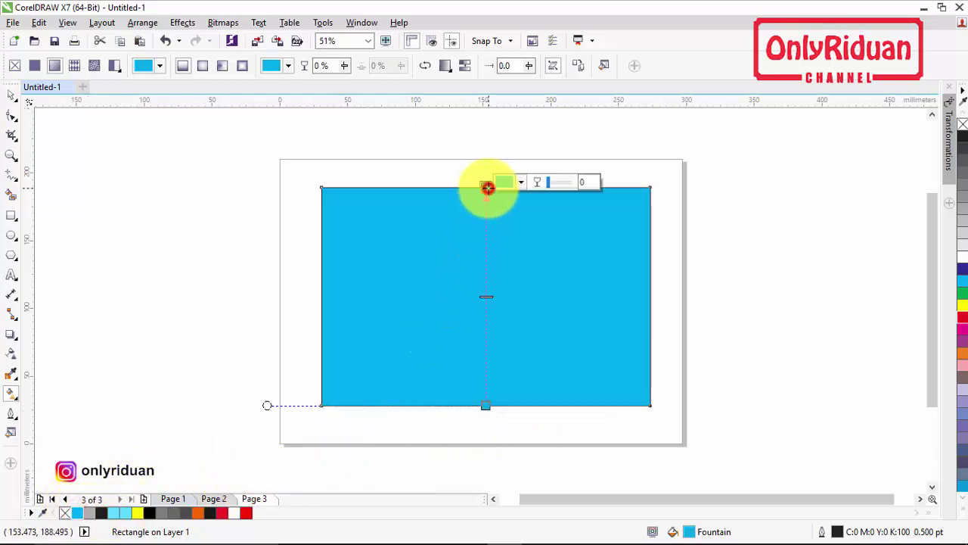
pyautogui.click(522, 185)
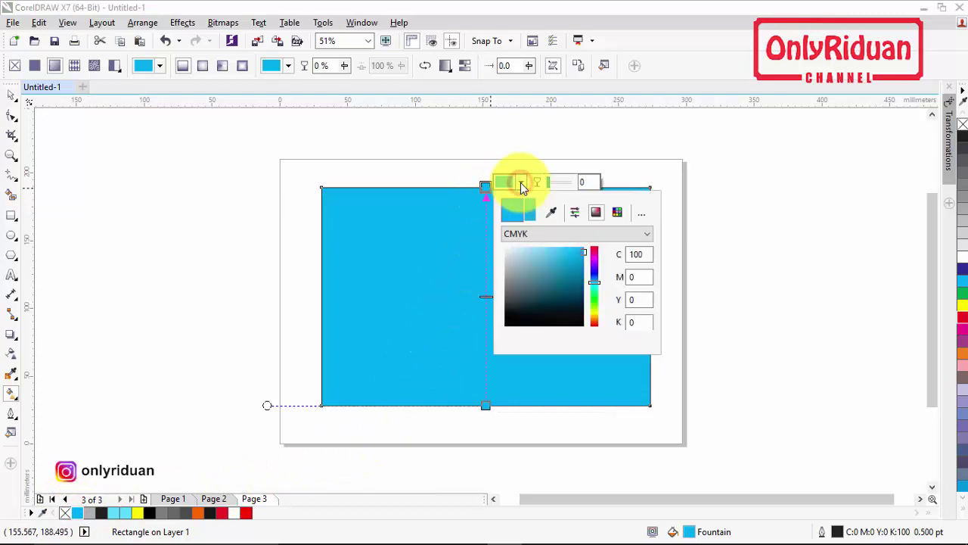
pyautogui.click(506, 249)
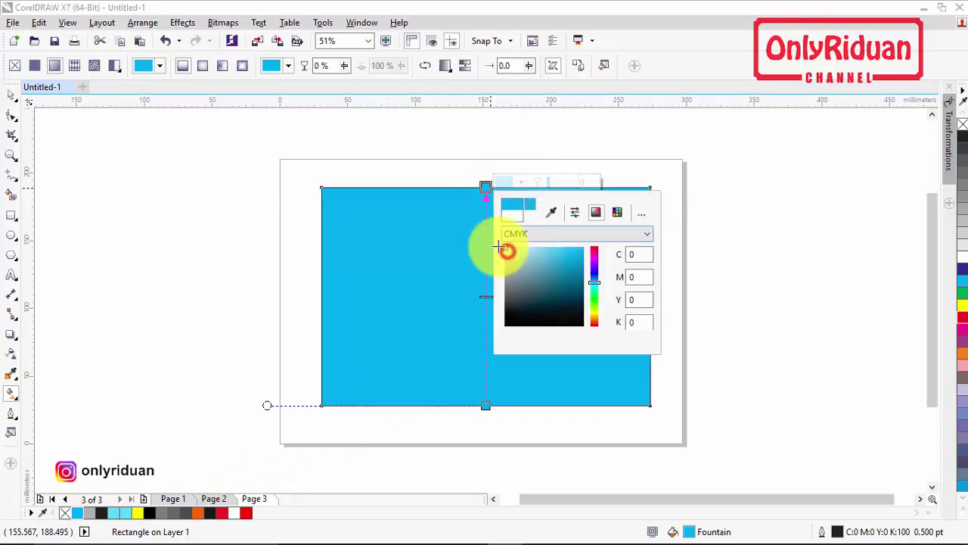
pyautogui.click(10, 95)
pyautogui.click(481, 268)
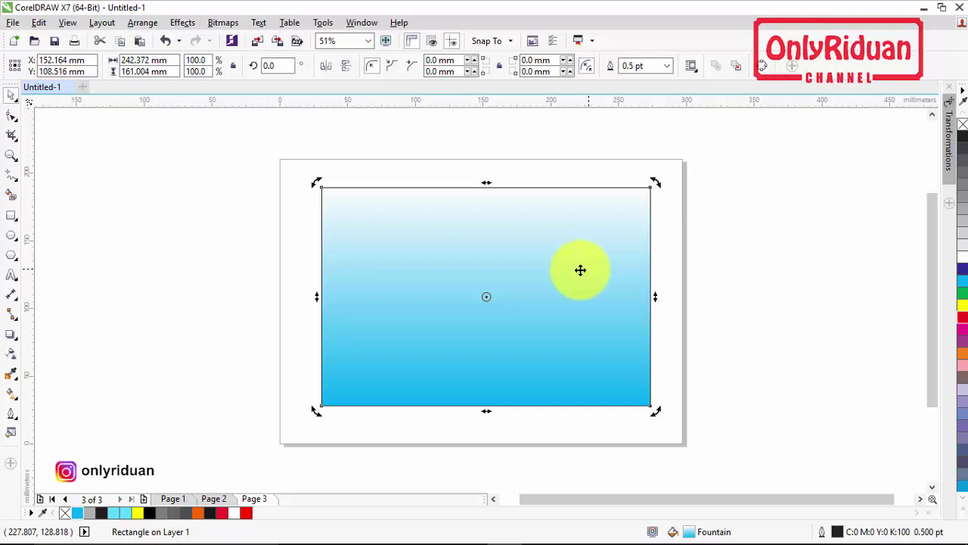
# Step: Apply a uniform transparency of 50 to the gradient rectangle over the city photo
pyautogui.click(408, 256)
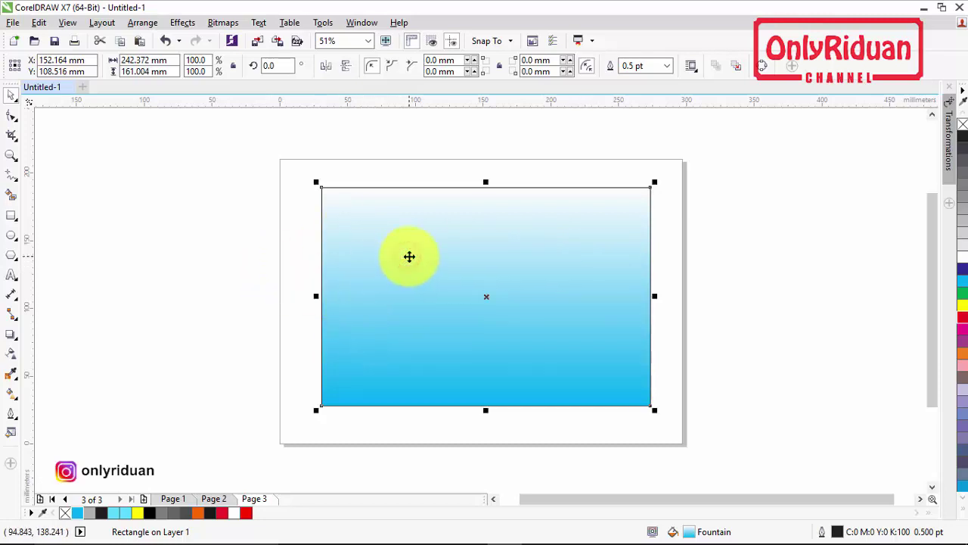
pyautogui.click(10, 355)
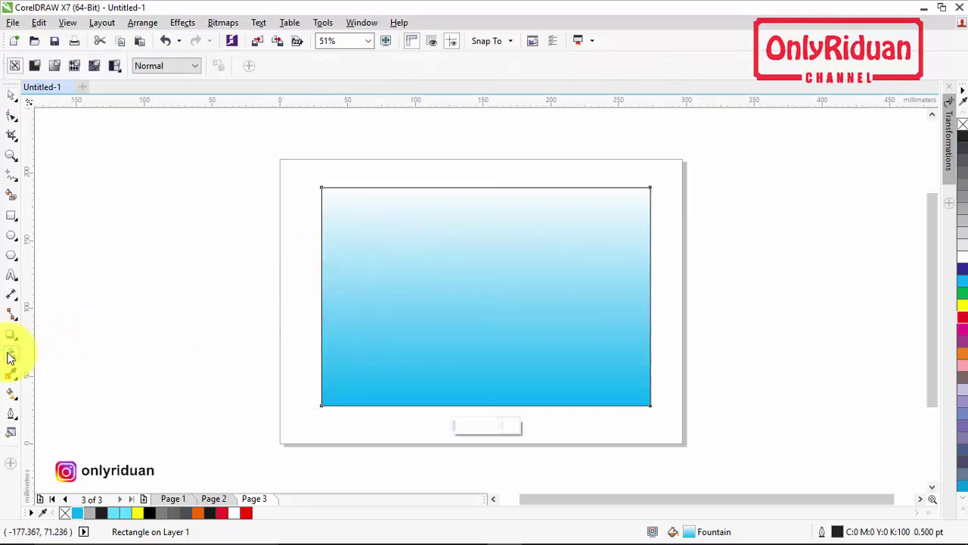
pyautogui.click(39, 68)
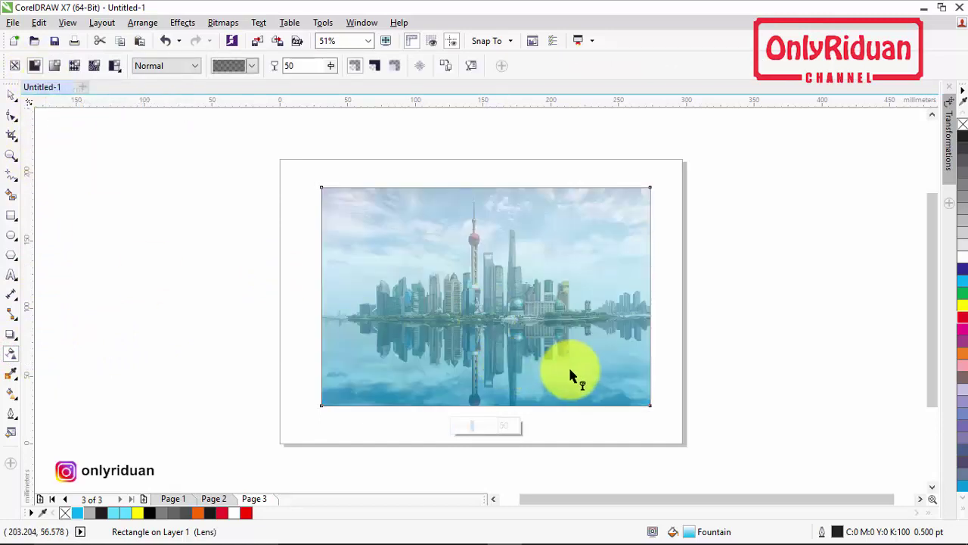
pyautogui.click(11, 94)
pyautogui.click(181, 179)
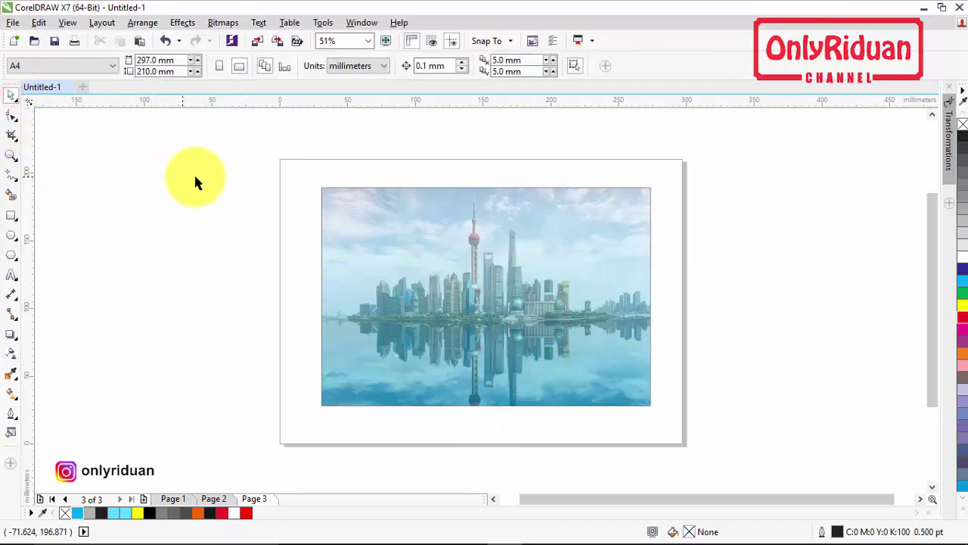
# Step: Lower the white end of the rectangle's fountain fill slightly below its upper edge
pyautogui.click(476, 245)
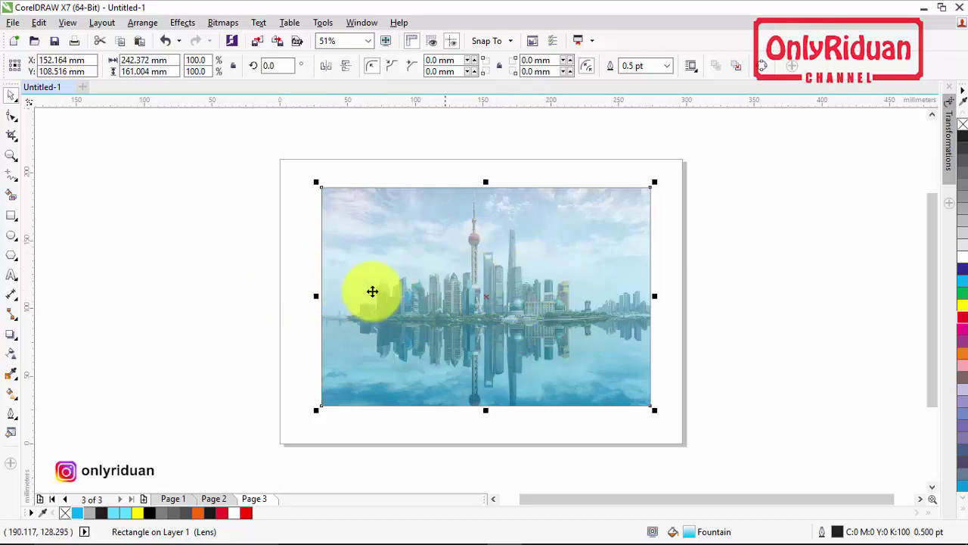
pyautogui.click(11, 393)
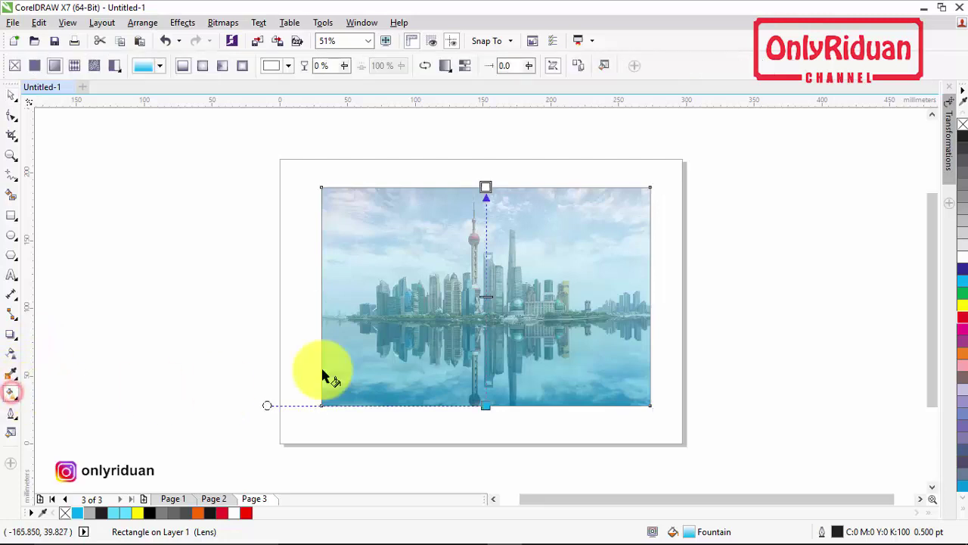
pyautogui.moveTo(486, 190); pyautogui.dragTo(487, 204)
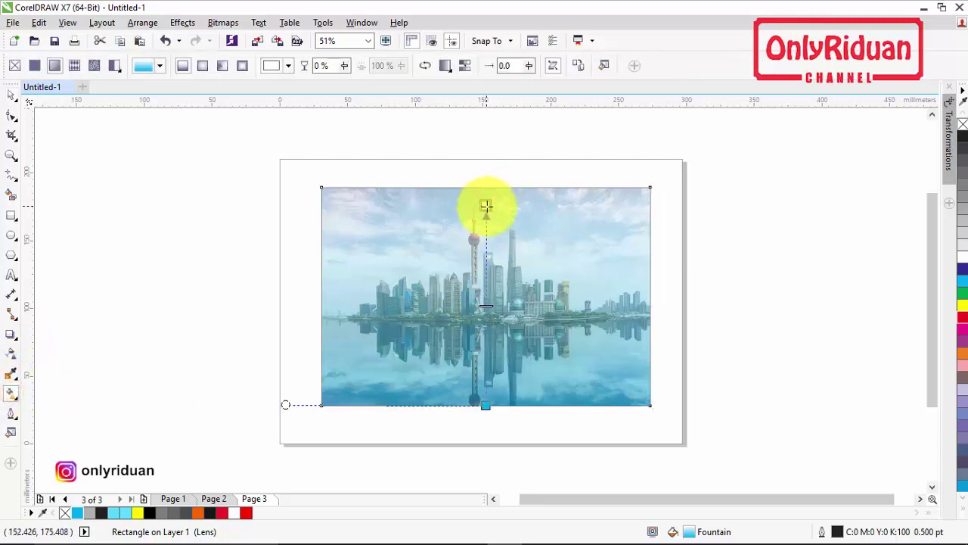
pyautogui.click(11, 96)
pyautogui.click(194, 195)
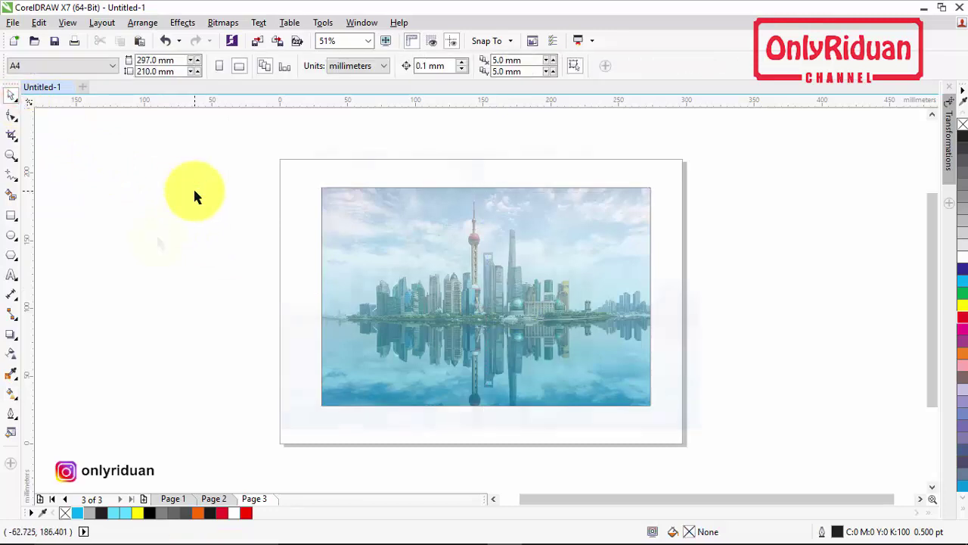
# Step: Examine the finished OKAY BOS reference design on Page 1
pyautogui.hotkey('shift', 'F4')
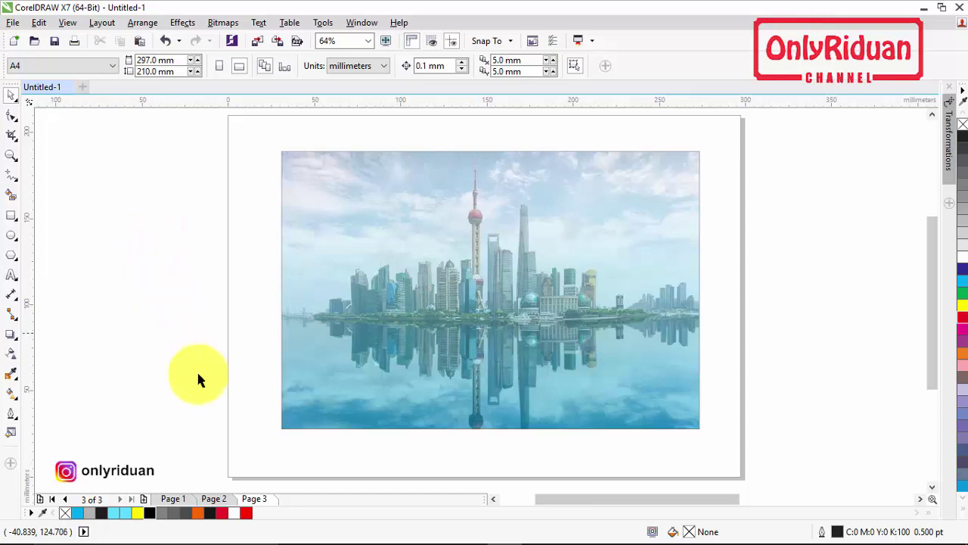
pyautogui.click(184, 499)
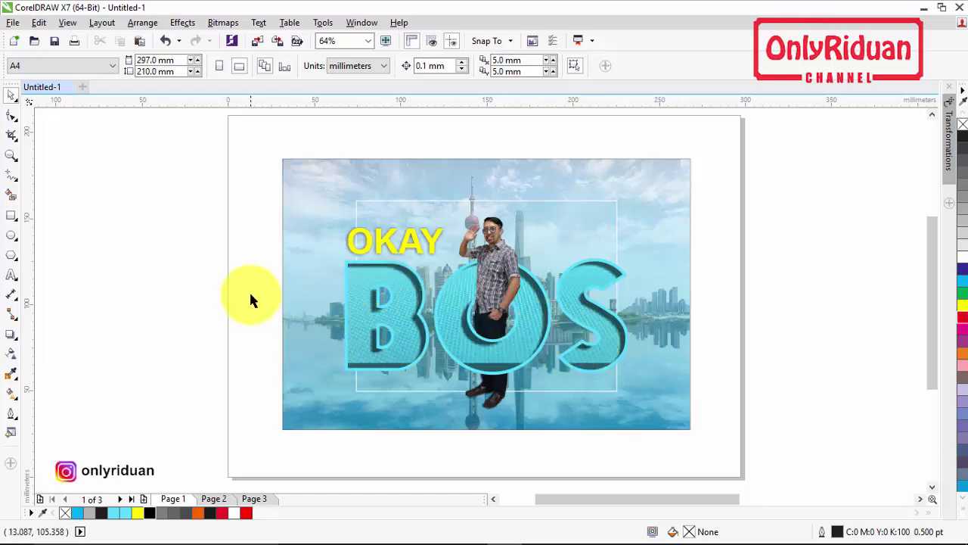
pyautogui.moveTo(512, 532)
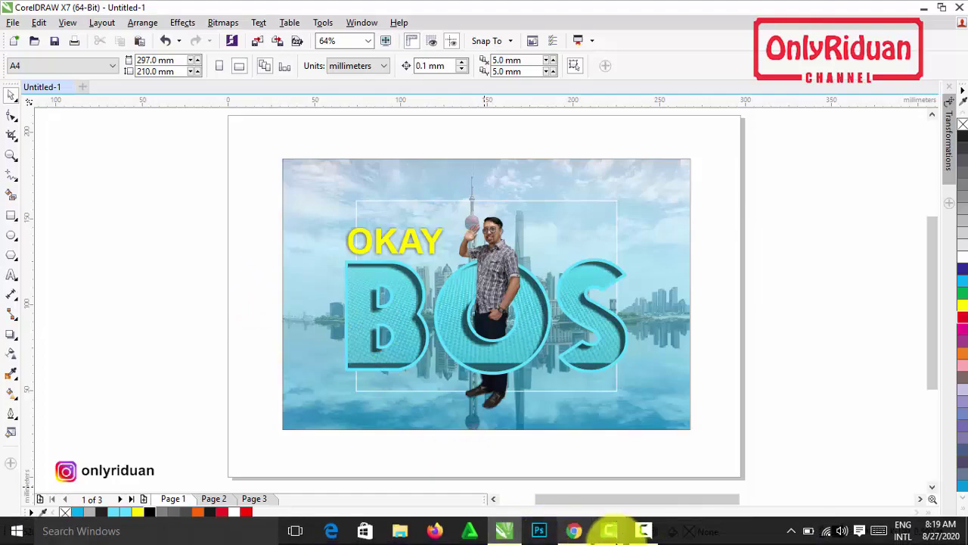
pyautogui.click(573, 530)
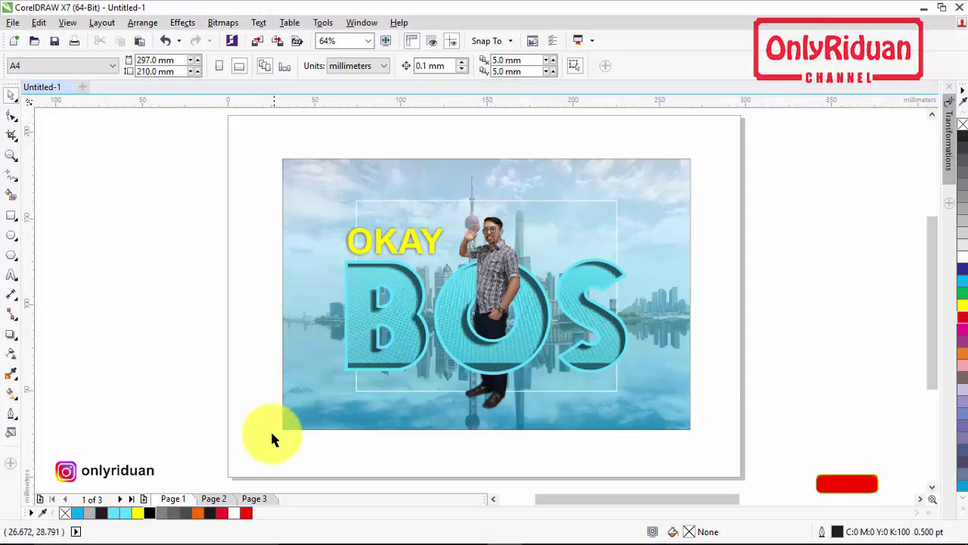
# Step: Move the three BOS outline letters from beside Page 3 onto the middle of the city photo
pyautogui.click(254, 498)
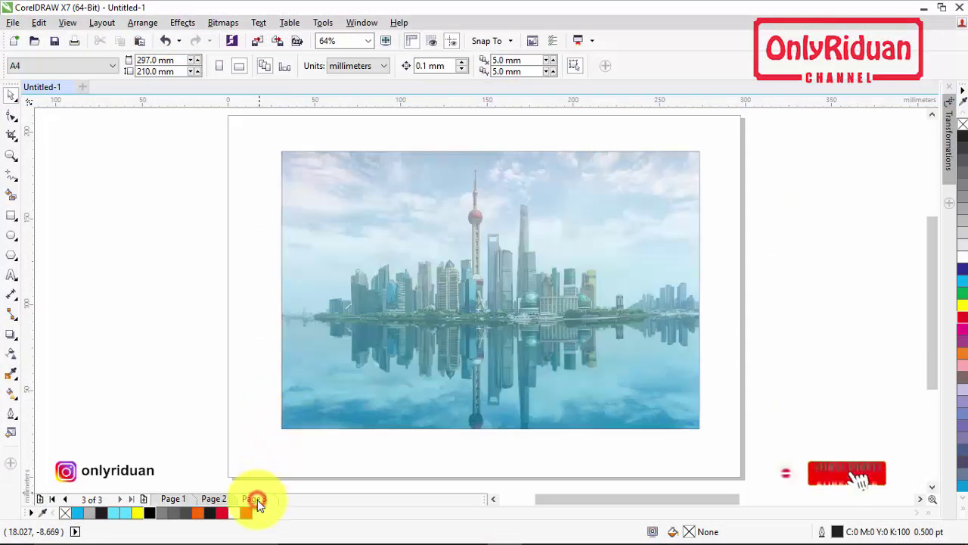
pyautogui.scroll(-3, 435, 226)
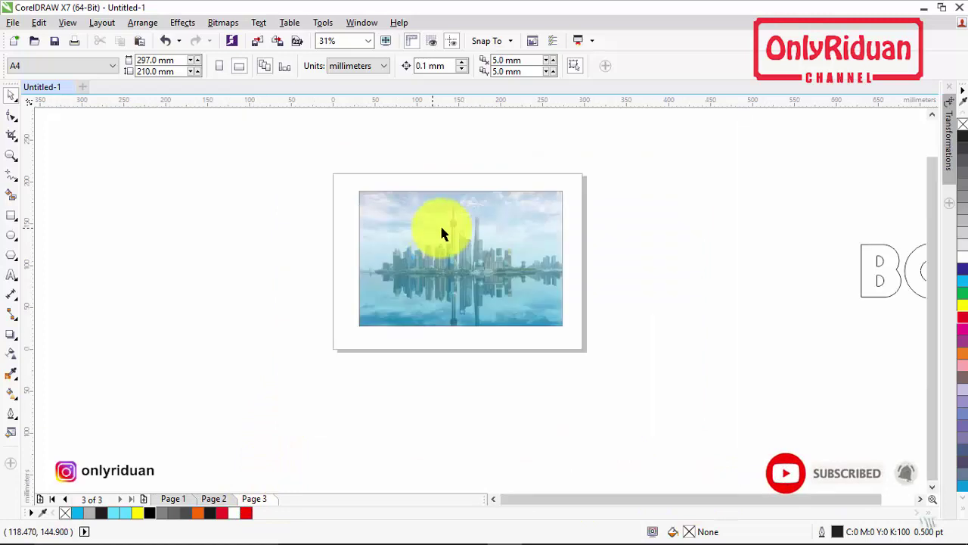
pyautogui.click(918, 500)
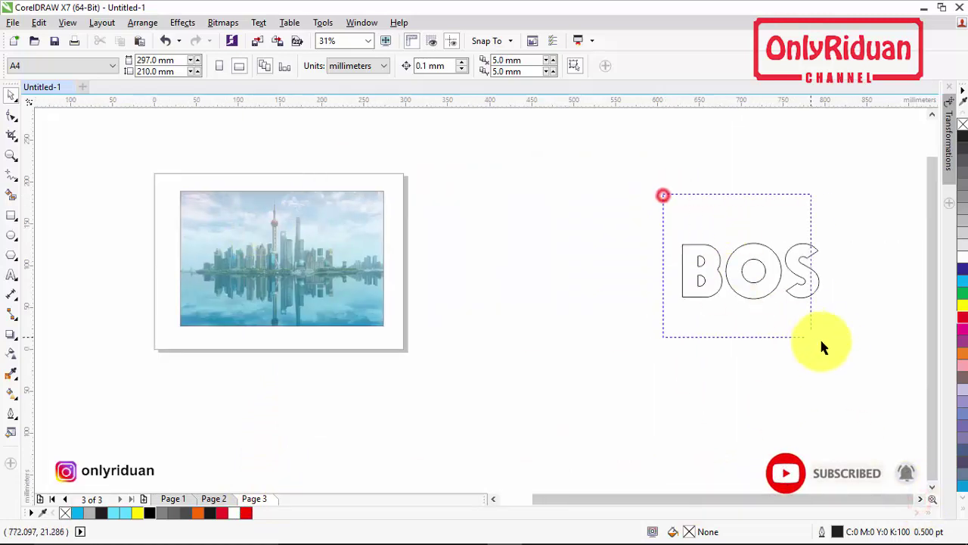
pyautogui.moveTo(821, 338); pyautogui.dragTo(819, 337)
pyautogui.moveTo(749, 272); pyautogui.dragTo(270, 266)
pyautogui.scroll(2, 250, 254)
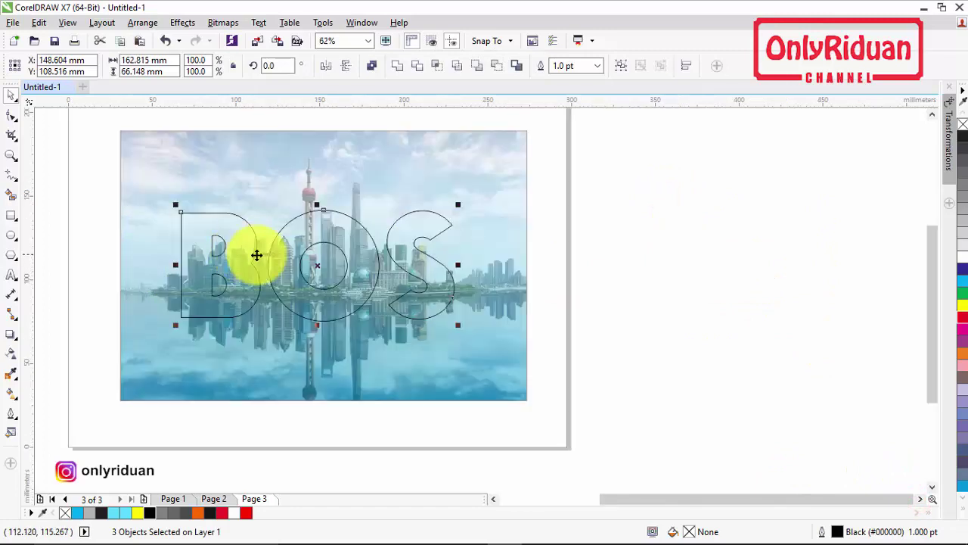
pyautogui.click(87, 202)
pyautogui.click(217, 236)
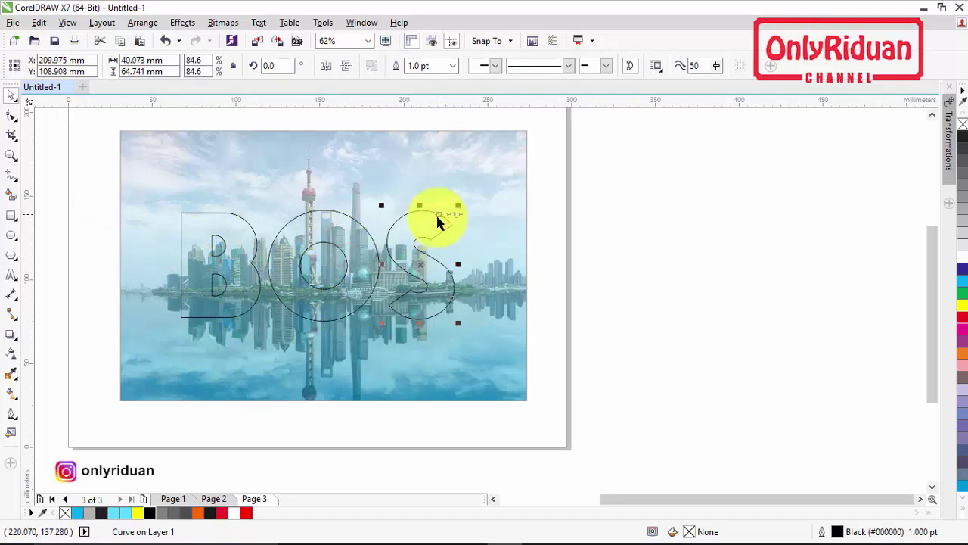
pyautogui.click(595, 277)
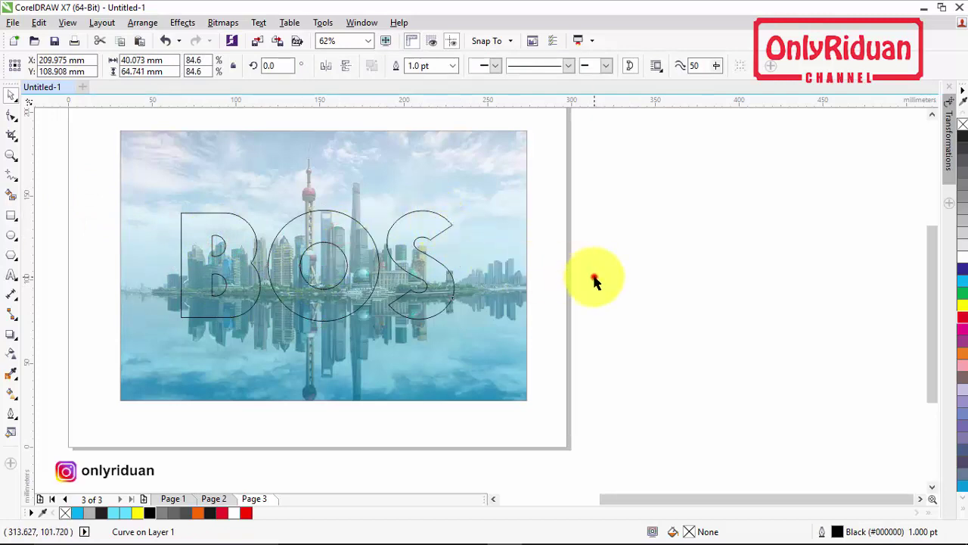
# Step: Set the outline width of all three BOS letters over the city photo to 6 pt
pyautogui.click(11, 155)
pyautogui.moveTo(96, 192); pyautogui.dragTo(549, 349)
pyautogui.click(335, 280)
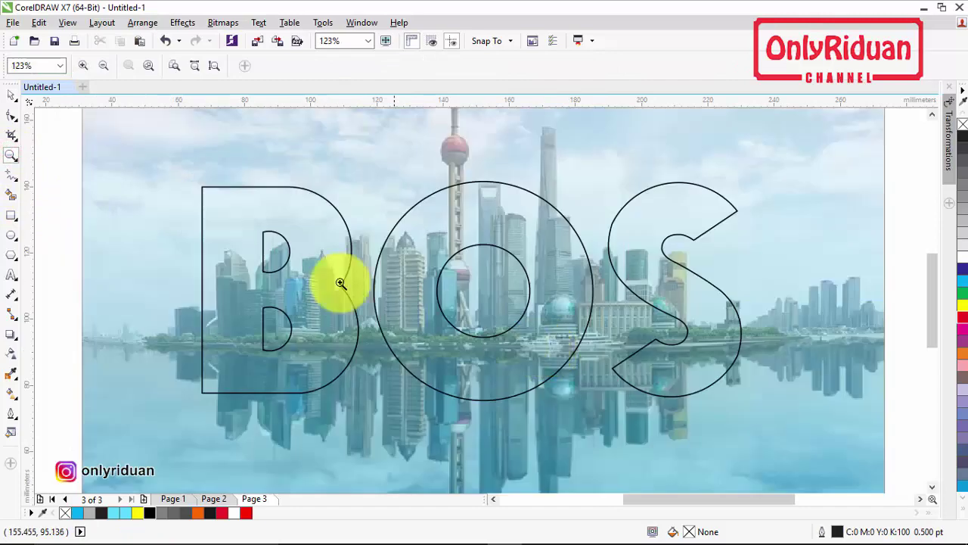
pyautogui.rightClick(324, 280)
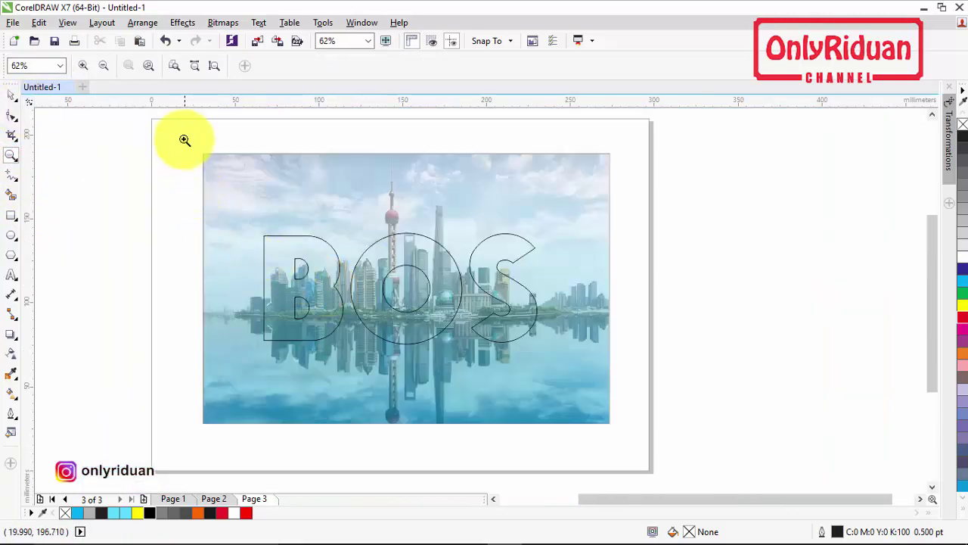
pyautogui.moveTo(187, 139); pyautogui.dragTo(607, 435)
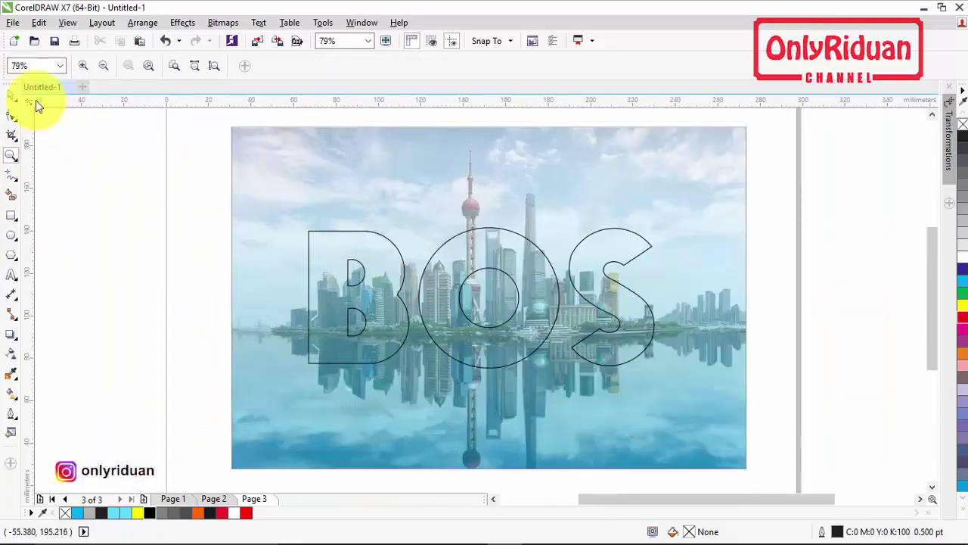
pyautogui.click(12, 96)
pyautogui.click(95, 223)
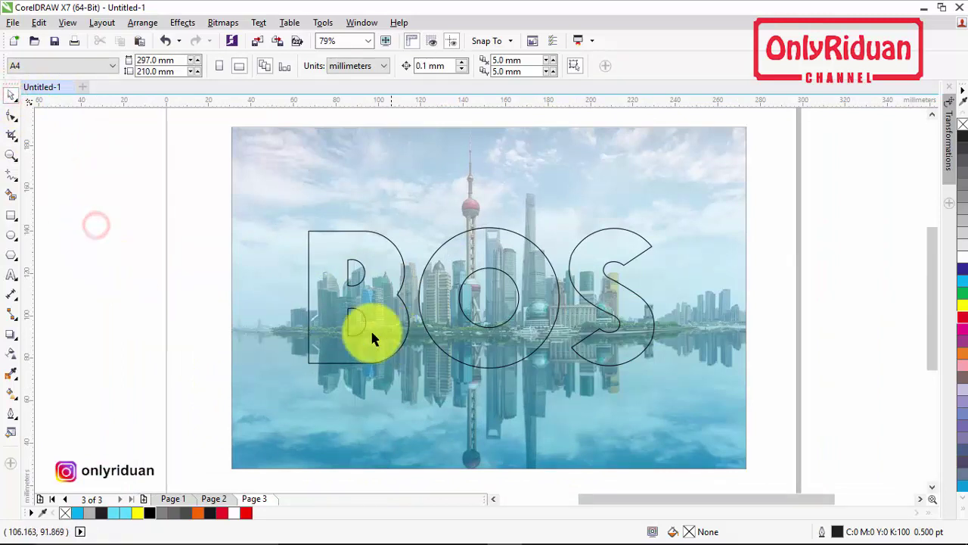
pyautogui.moveTo(197, 206); pyautogui.dragTo(707, 395)
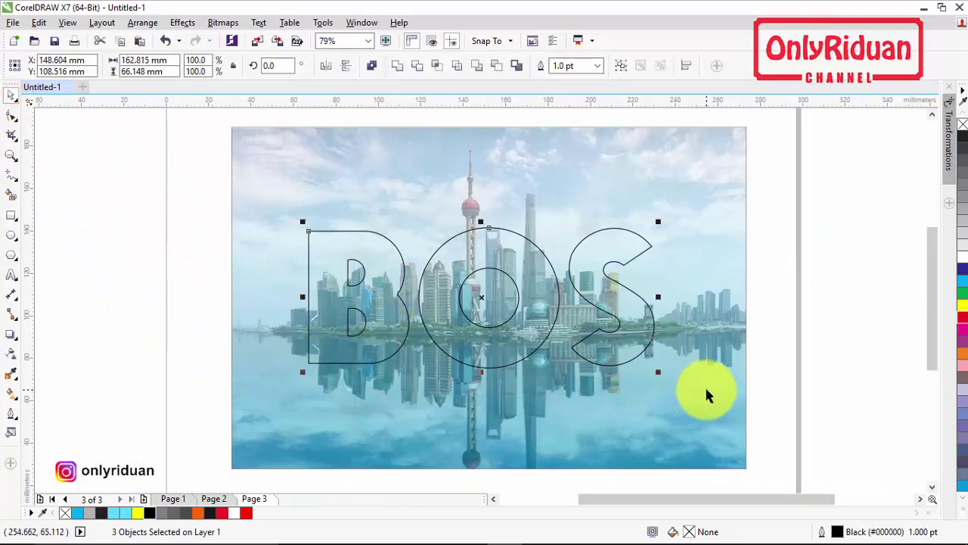
pyautogui.click(597, 66)
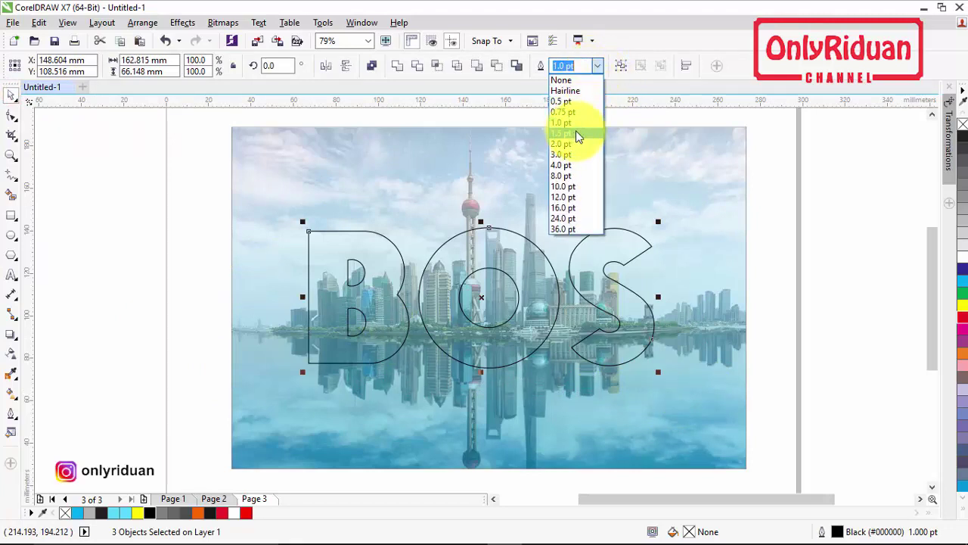
pyautogui.click(578, 66)
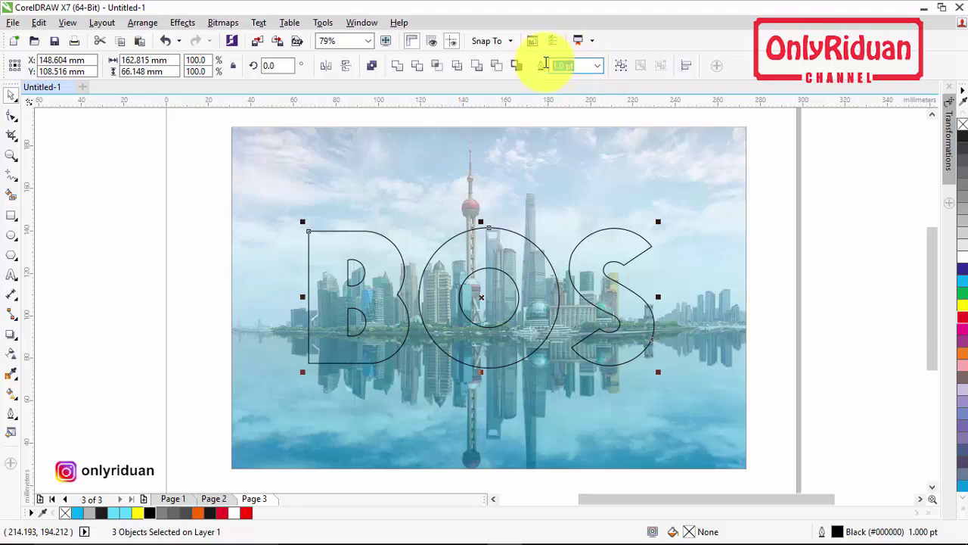
pyautogui.write('6')
pyautogui.press('Return')
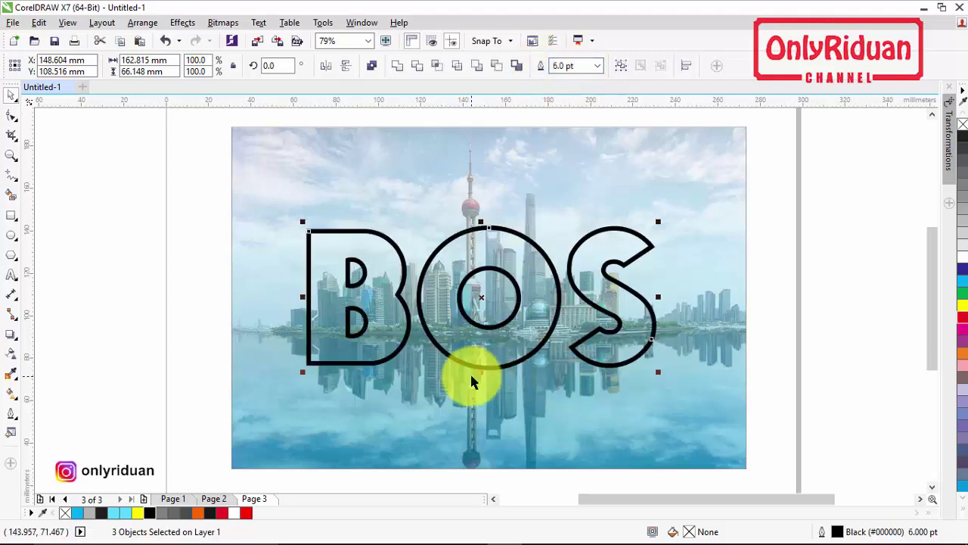
# Step: Group the separate letters B, O and S into one object
pyautogui.click(520, 326)
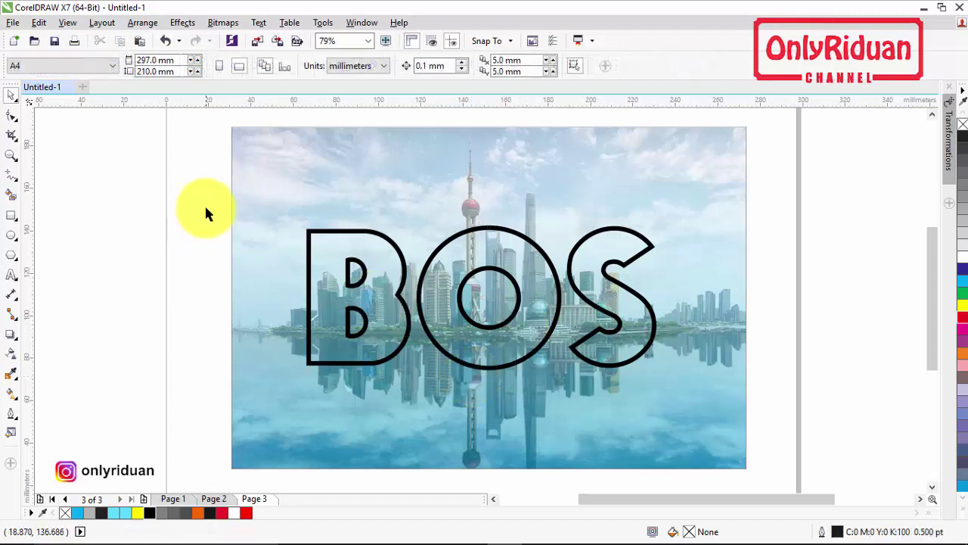
pyautogui.click(312, 250)
pyautogui.click(472, 243)
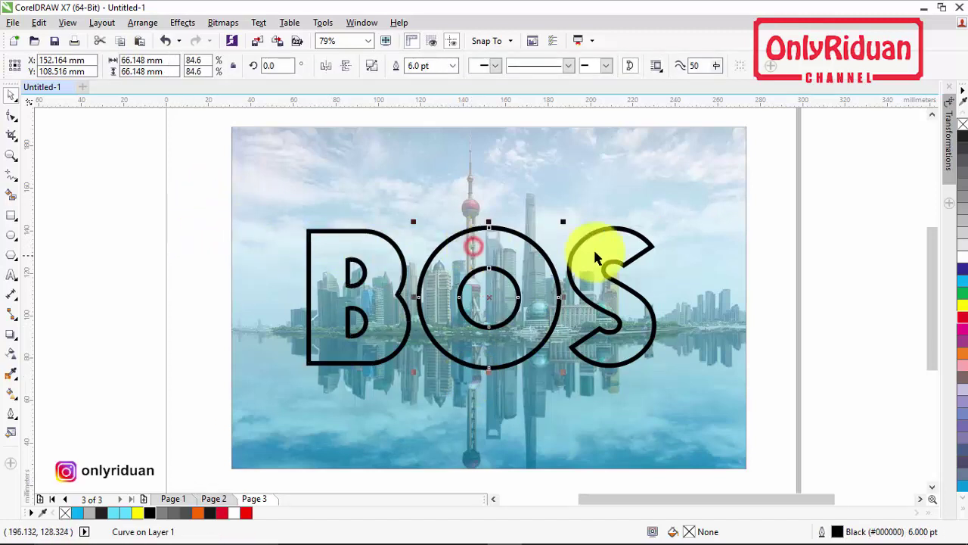
pyautogui.click(598, 252)
pyautogui.click(218, 234)
pyautogui.moveTo(199, 187); pyautogui.dragTo(726, 406)
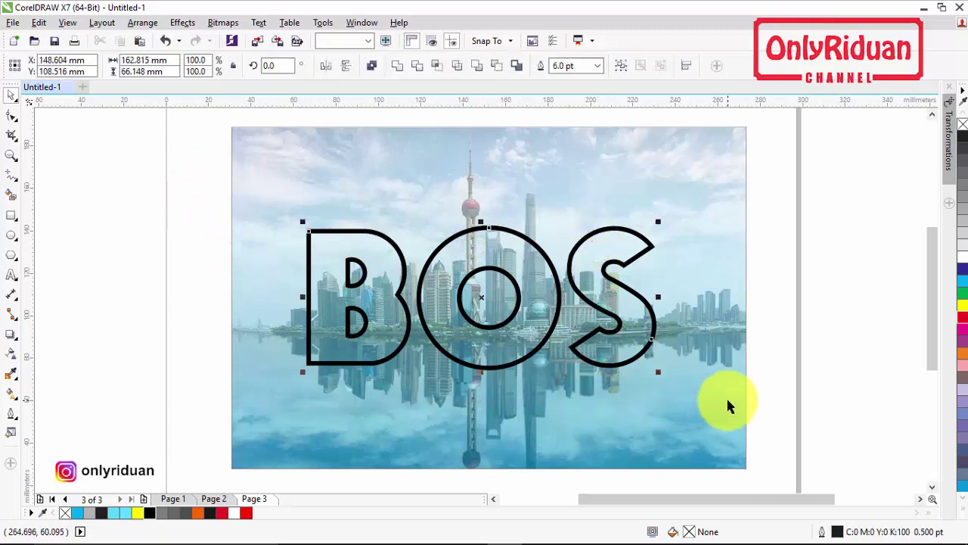
pyautogui.click(619, 67)
pyautogui.click(761, 257)
pyautogui.click(598, 260)
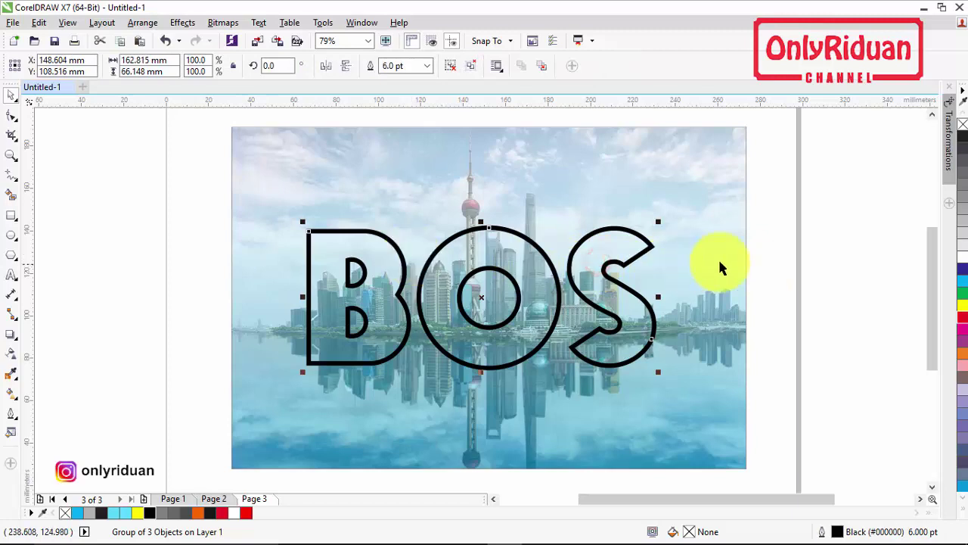
pyautogui.click(768, 257)
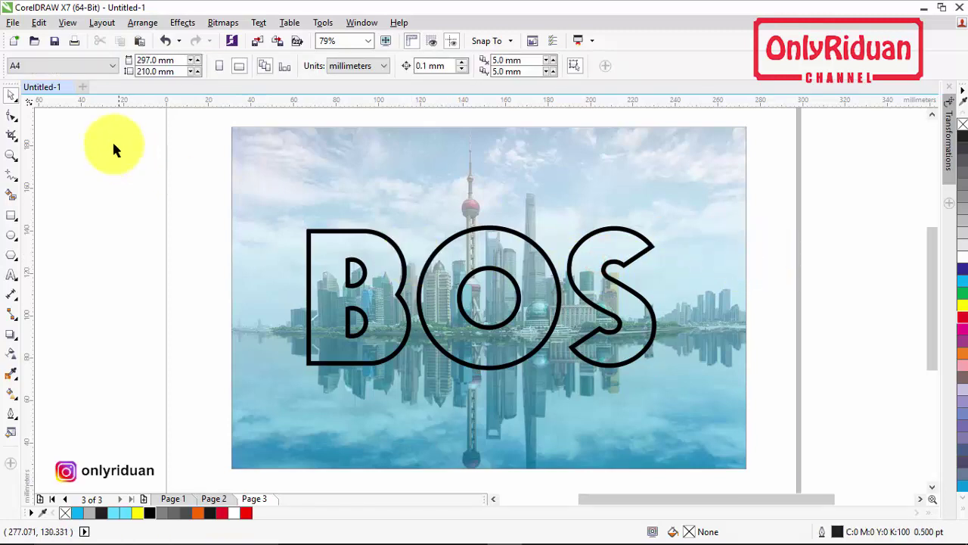
# Step: Import blue_texture_perspective_pattern_background-814309.jpg at about 186 by 105 mm and place it beside the city photo, clear of the BOS letters
pyautogui.click(13, 22)
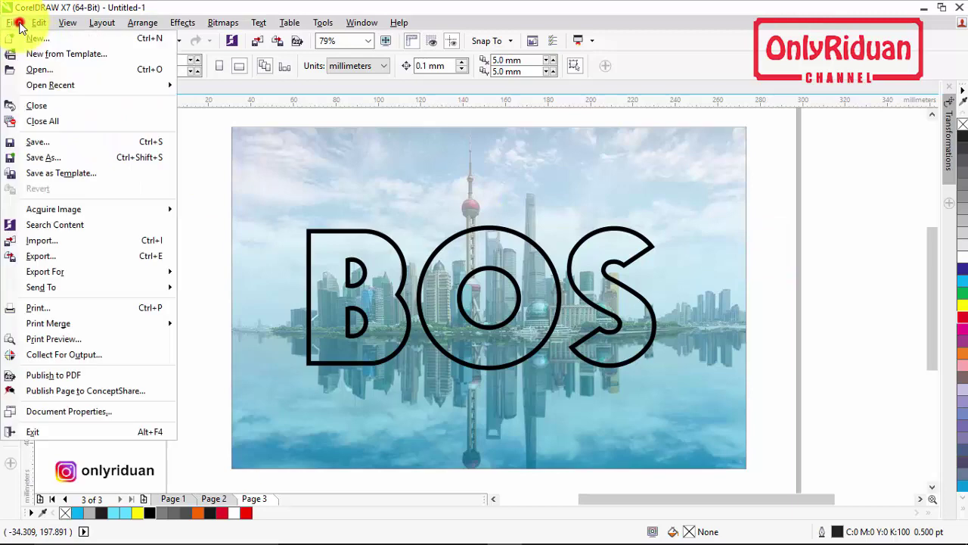
pyautogui.click(42, 242)
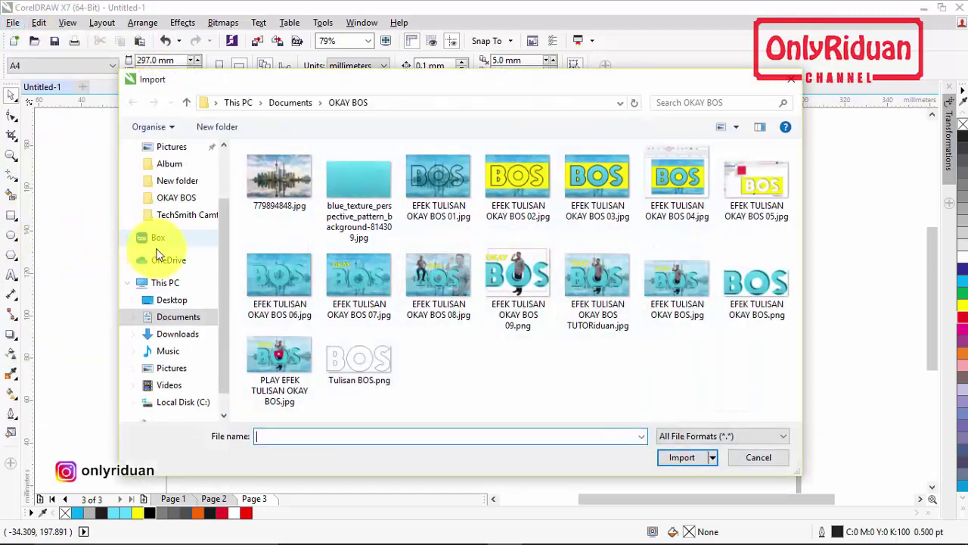
pyautogui.click(360, 212)
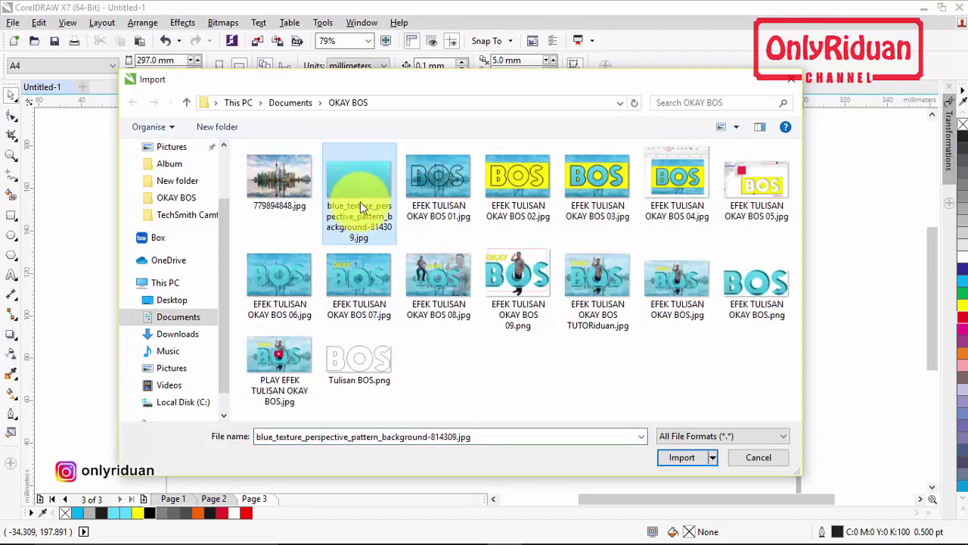
pyautogui.click(670, 457)
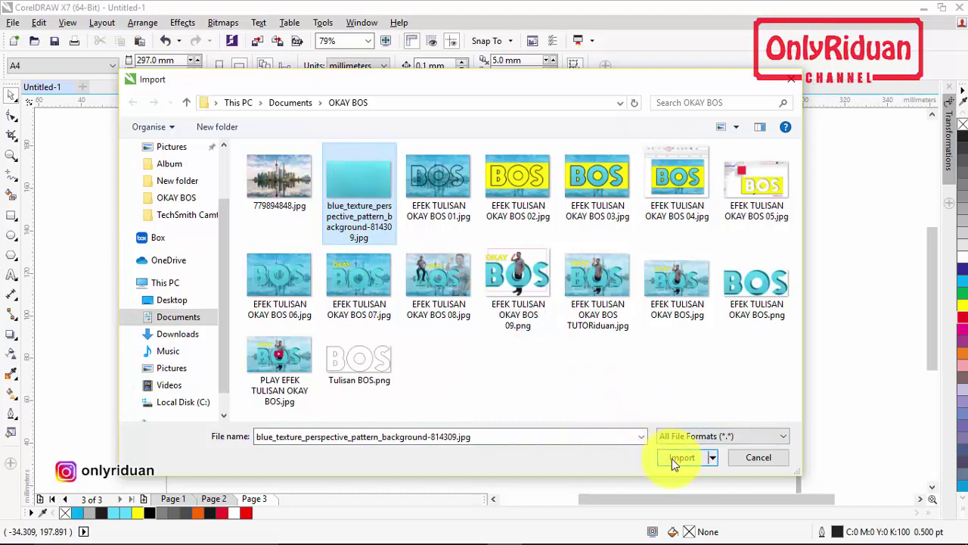
pyautogui.click(673, 458)
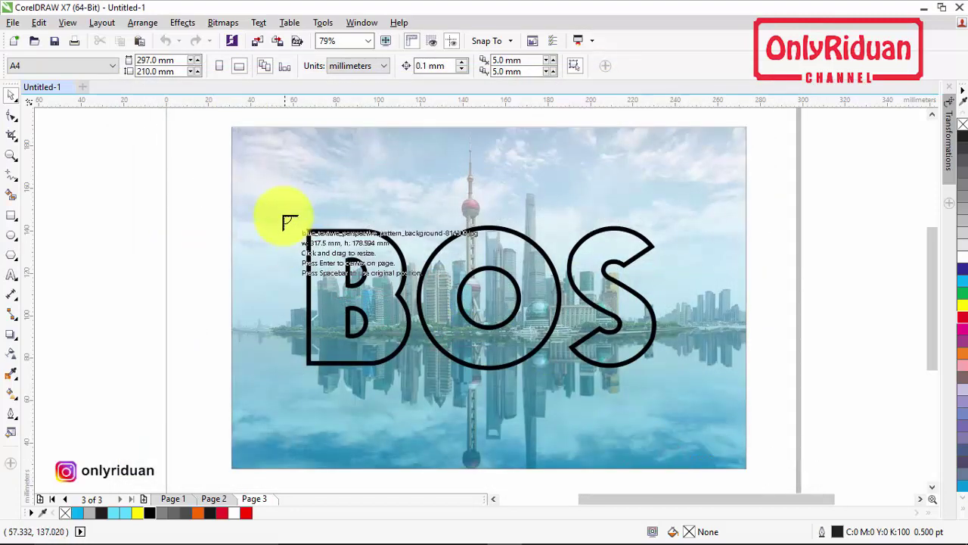
pyautogui.moveTo(303, 239); pyautogui.dragTo(678, 426)
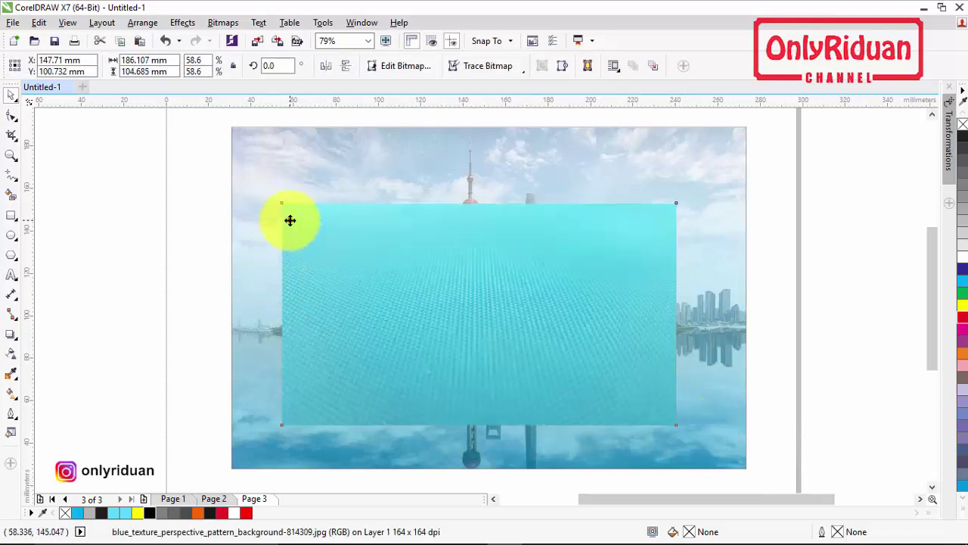
pyautogui.moveTo(290, 221); pyautogui.dragTo(752, 219)
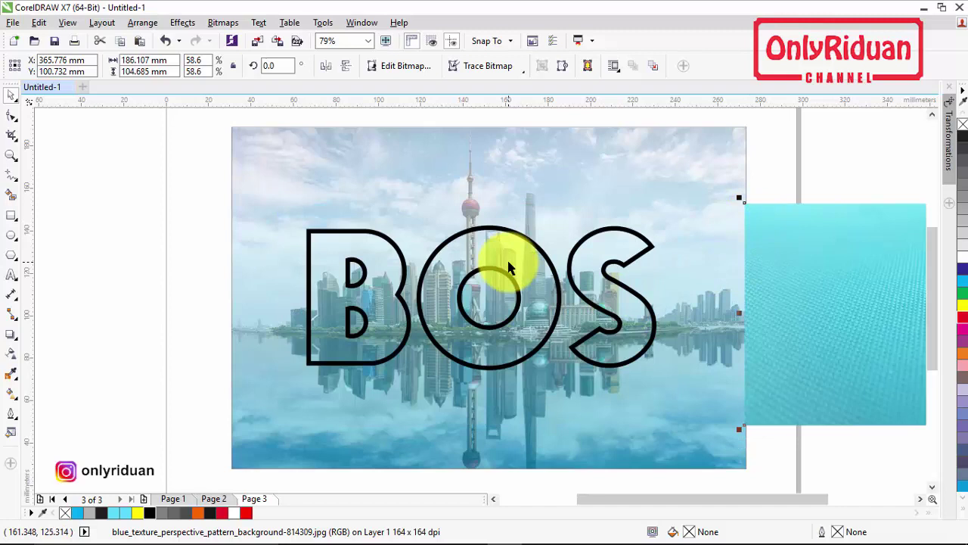
# Step: PowerClip the blue texture image inside the grouped BOS letters
pyautogui.rightClick(778, 240)
pyautogui.click(838, 153)
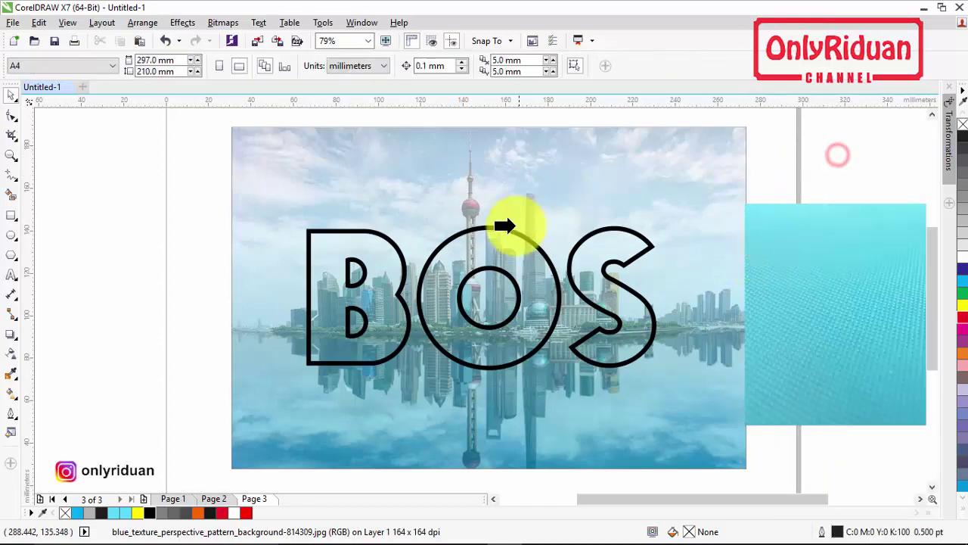
pyautogui.click(499, 245)
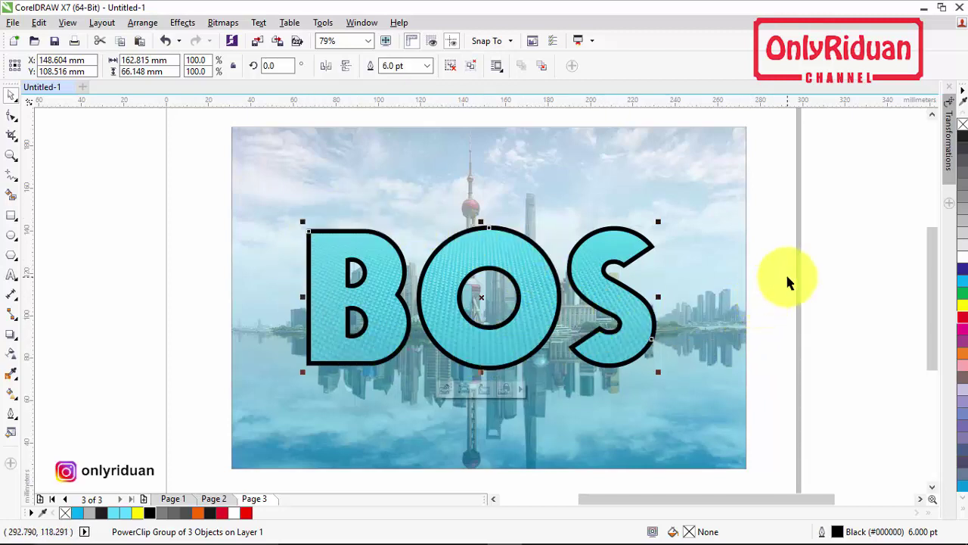
# Step: Set the PowerClip Frame option to auto-center new content when it is completely outside the frame
pyautogui.click(321, 25)
pyautogui.click(341, 37)
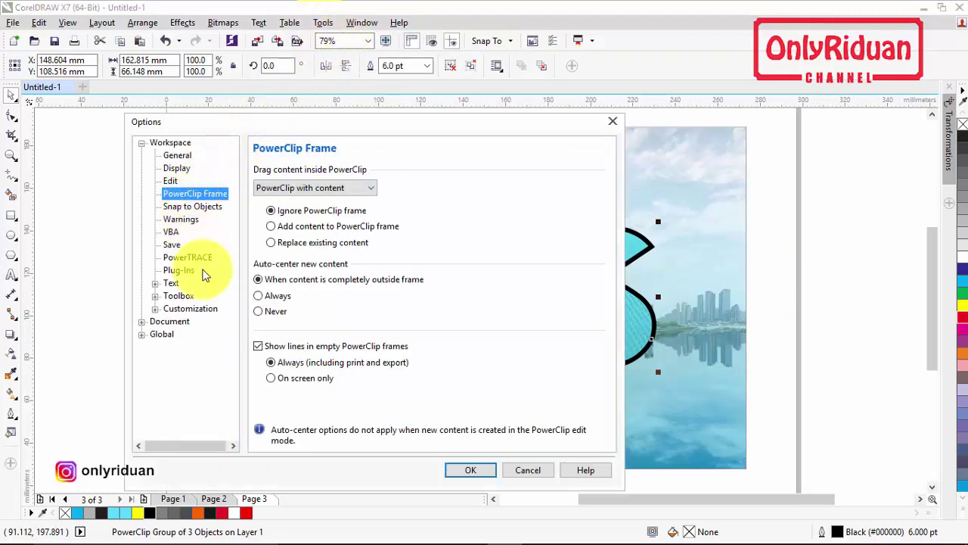
pyautogui.click(259, 280)
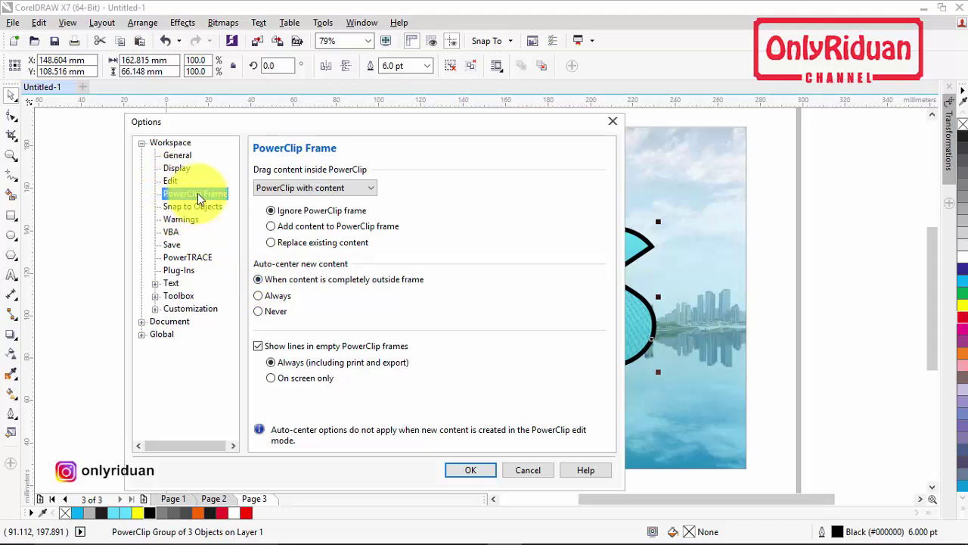
pyautogui.click(472, 470)
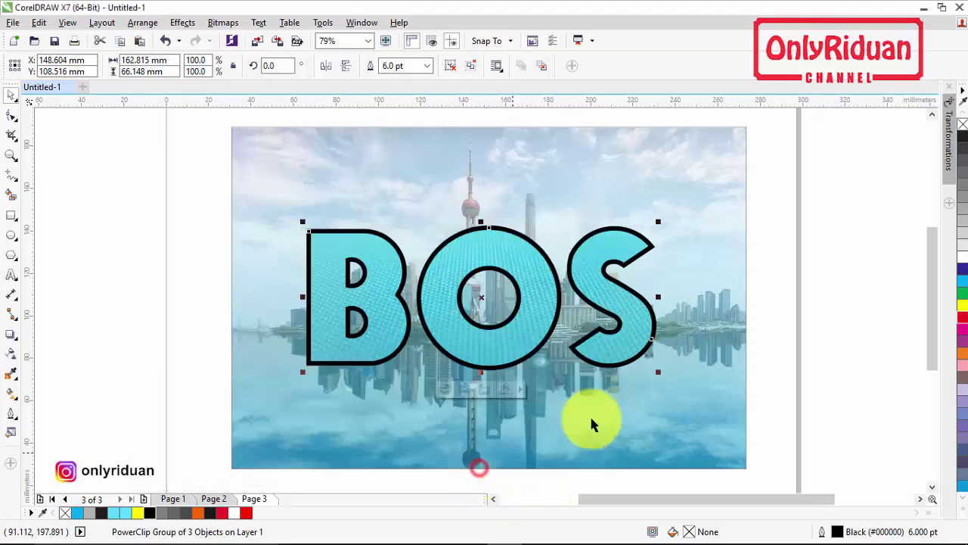
# Step: Draw a rectangle about 242 by 90 mm across the city photo's full width over the BOS letters and fill it yellow
pyautogui.click(779, 349)
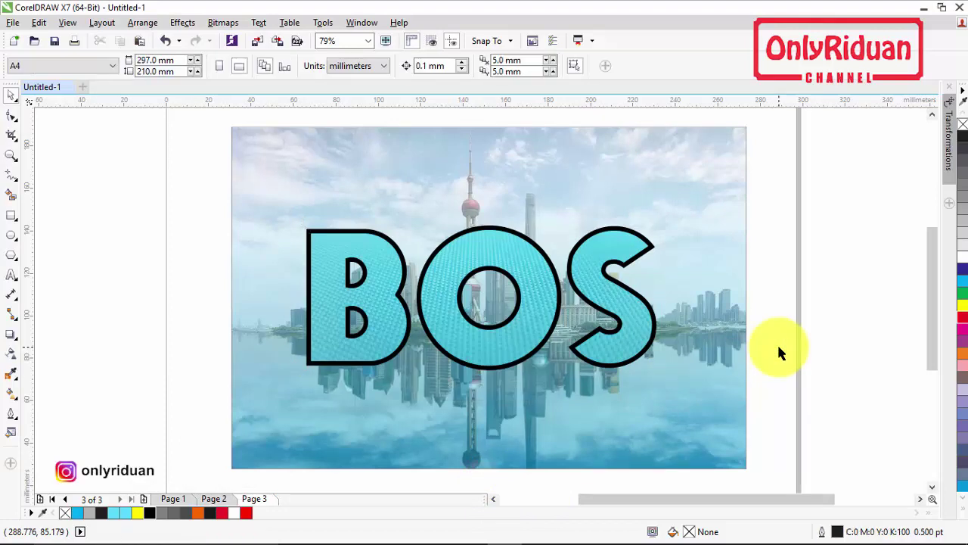
pyautogui.click(11, 214)
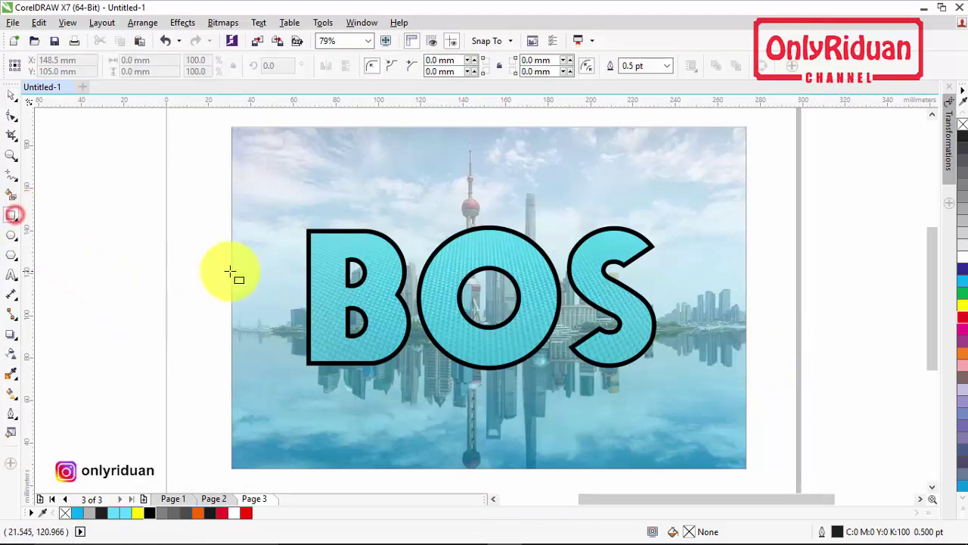
pyautogui.moveTo(231, 204); pyautogui.dragTo(743, 396)
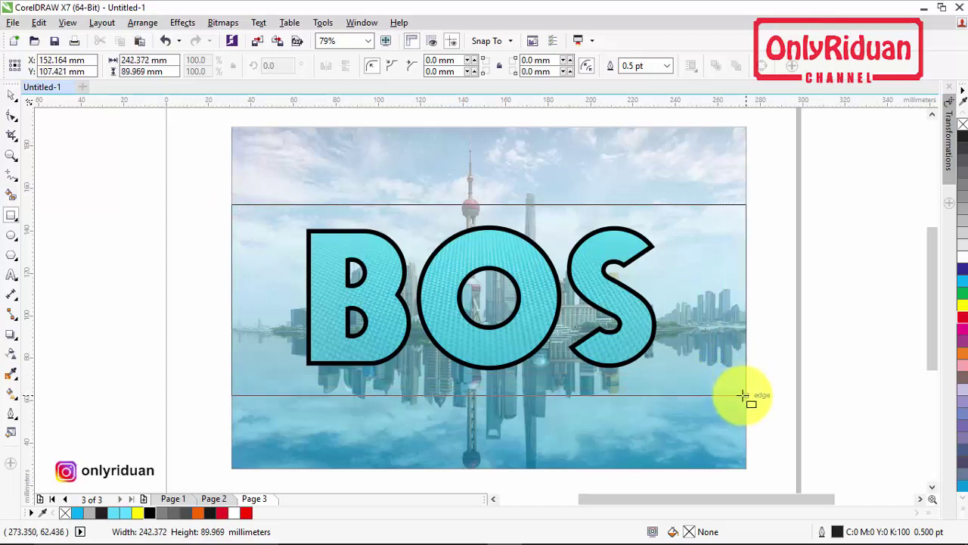
pyautogui.moveTo(743, 395); pyautogui.dragTo(743, 394)
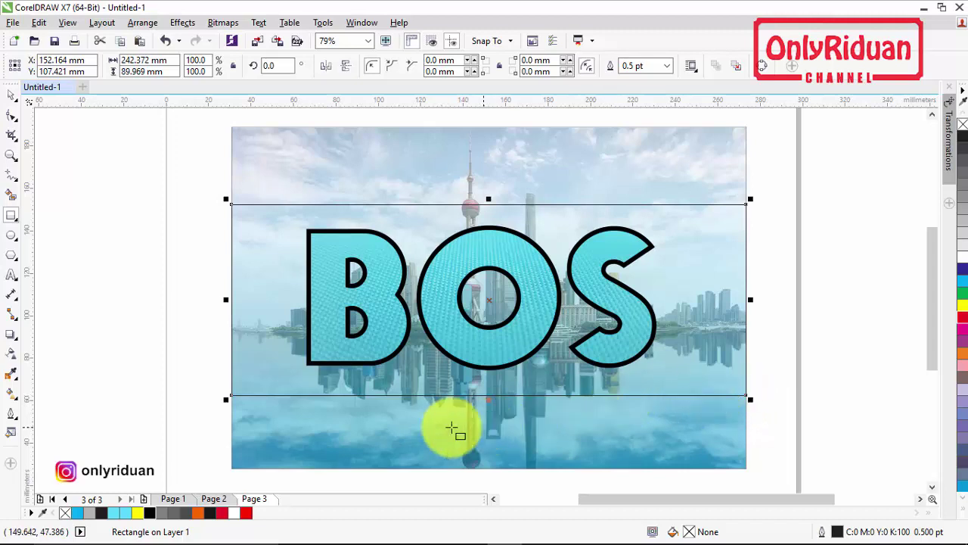
pyautogui.click(143, 513)
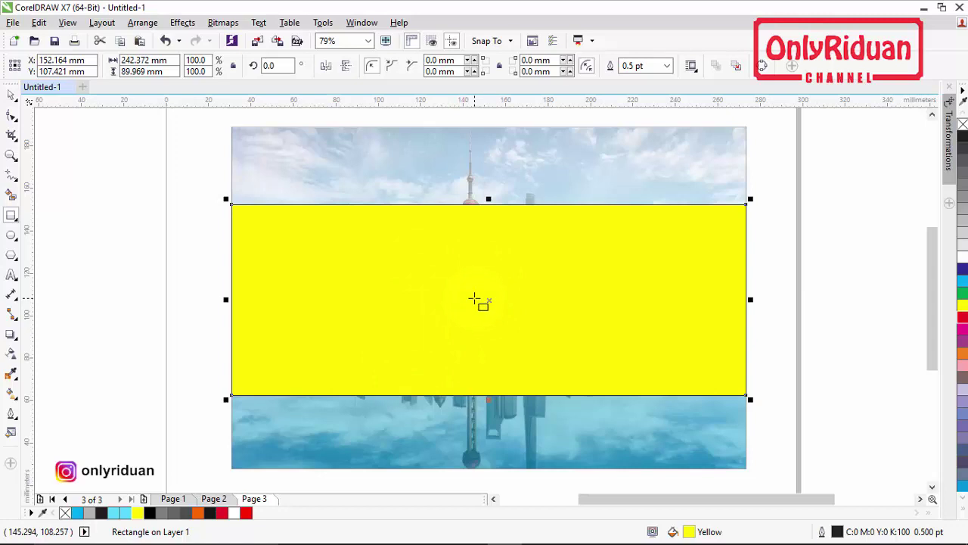
# Step: Bring the BOS letter group in front of the yellow rectangle
pyautogui.click(15, 97)
pyautogui.click(196, 242)
pyautogui.moveTo(195, 175); pyautogui.dragTo(730, 420)
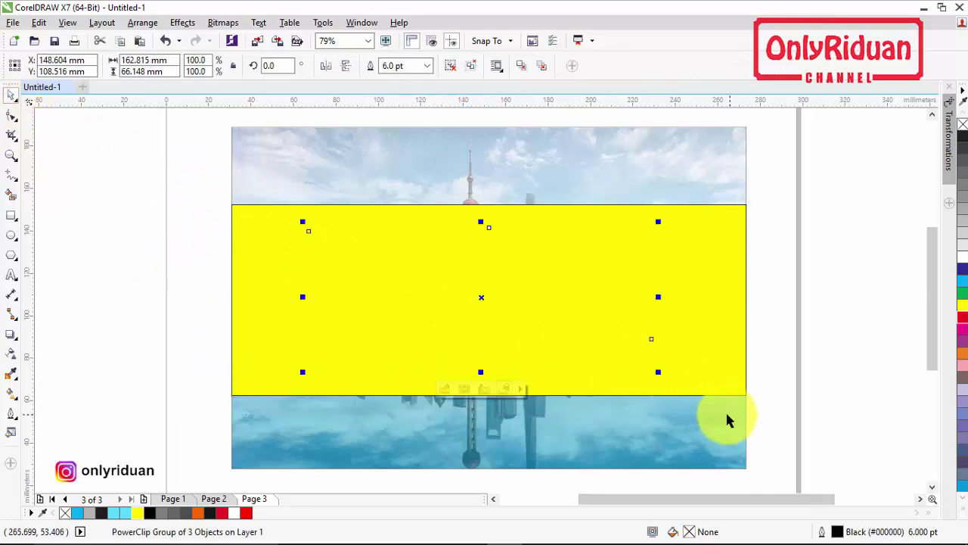
pyautogui.rightClick(482, 297)
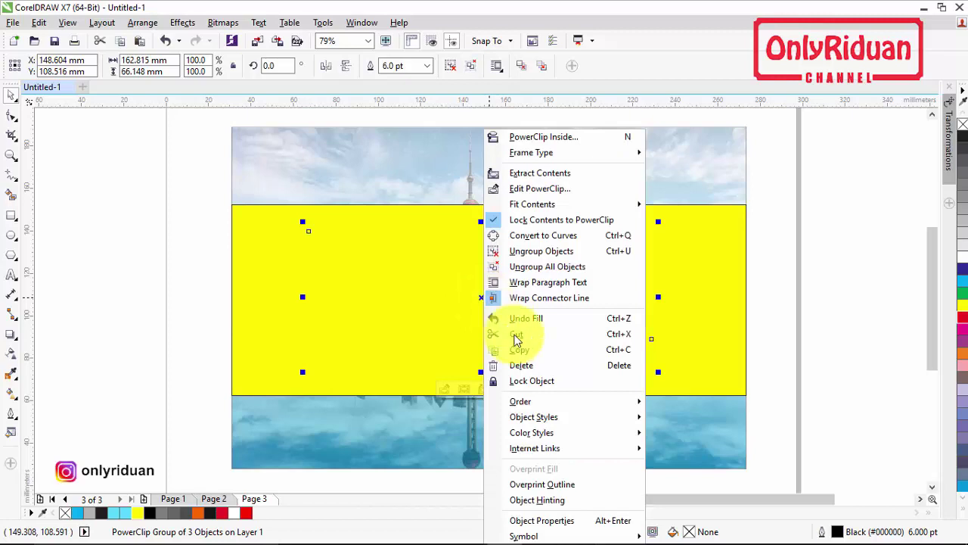
pyautogui.moveTo(529, 406)
pyautogui.click(708, 399)
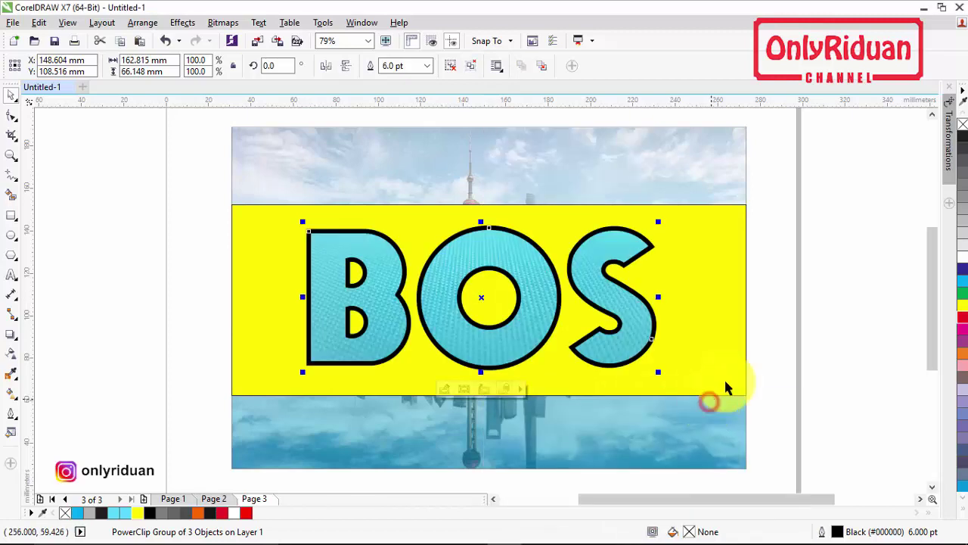
pyautogui.click(784, 318)
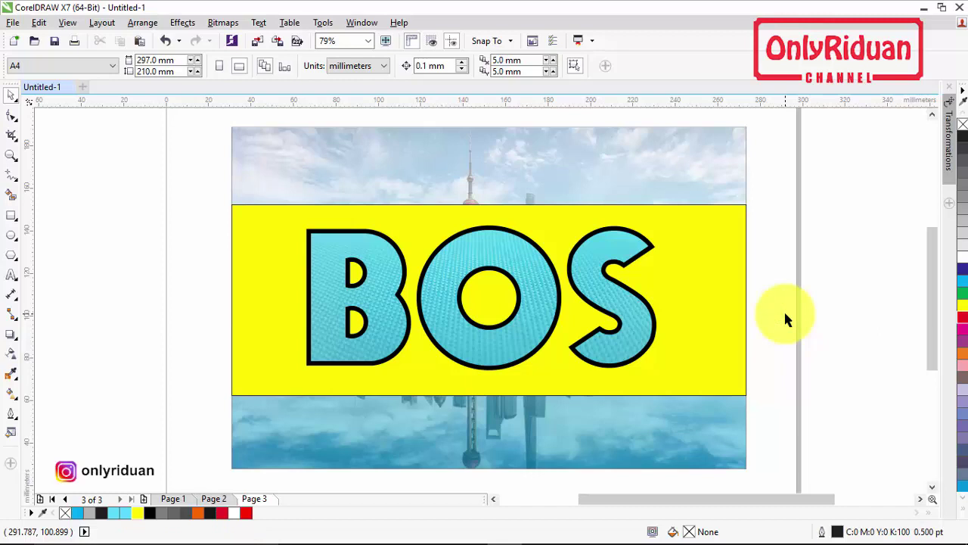
pyautogui.click(721, 276)
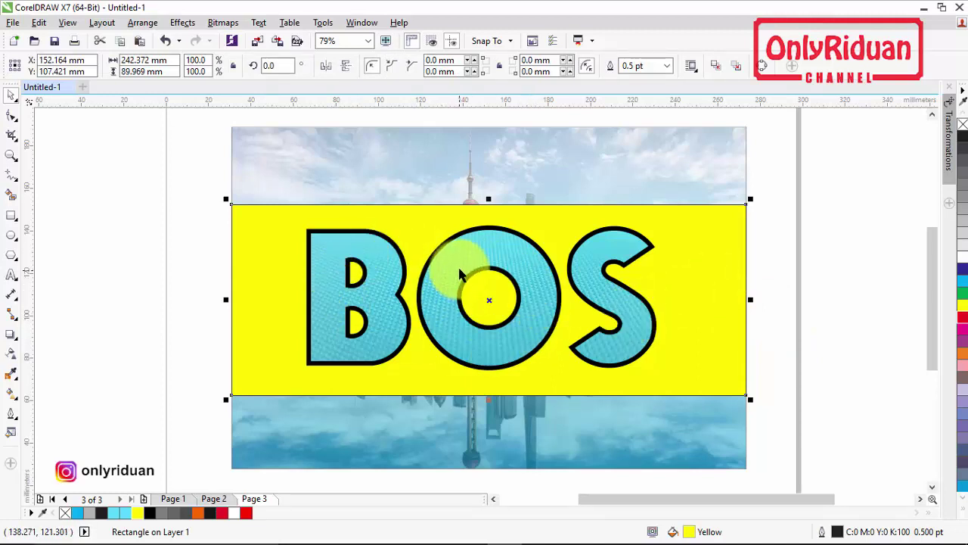
pyautogui.click(812, 337)
pyautogui.moveTo(792, 408); pyautogui.dragTo(213, 193)
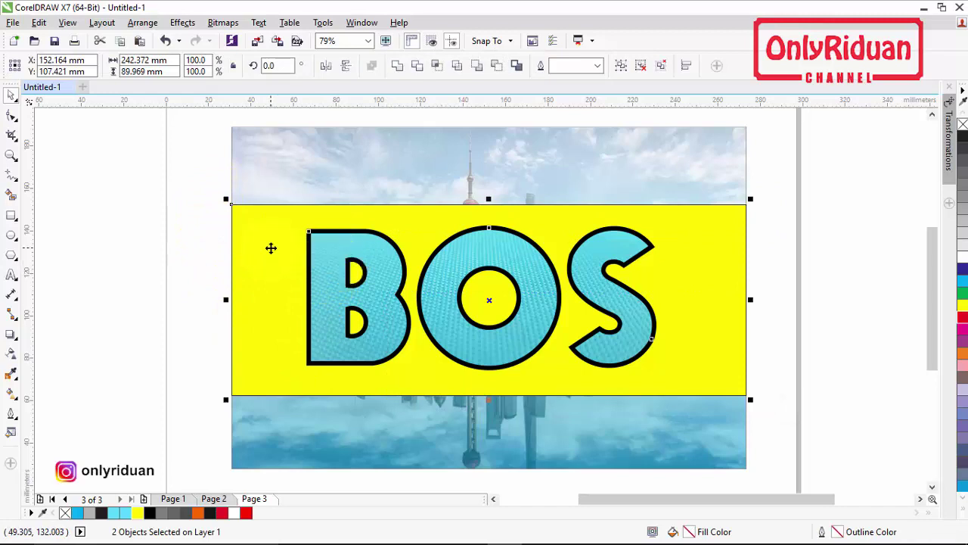
pyautogui.click(209, 225)
pyautogui.click(318, 250)
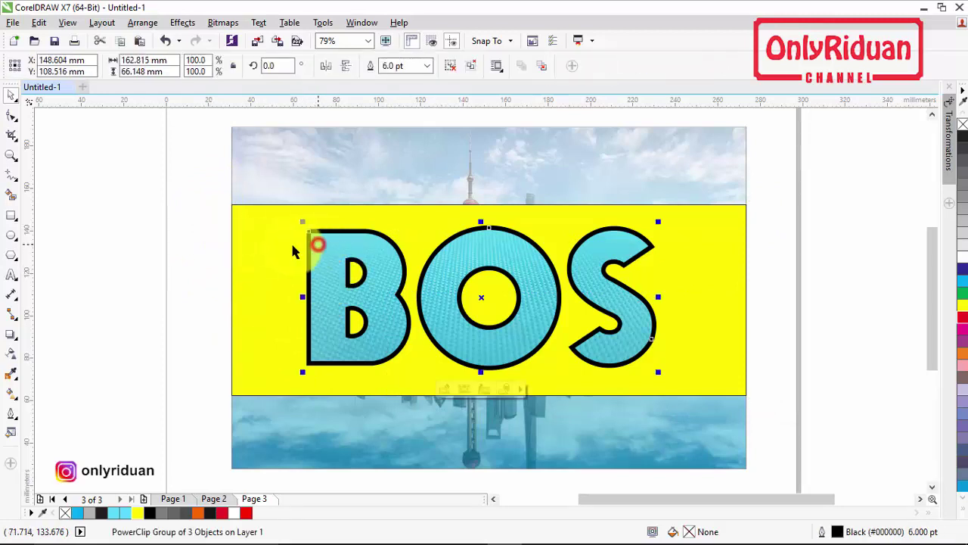
pyautogui.click(270, 239)
pyautogui.click(203, 242)
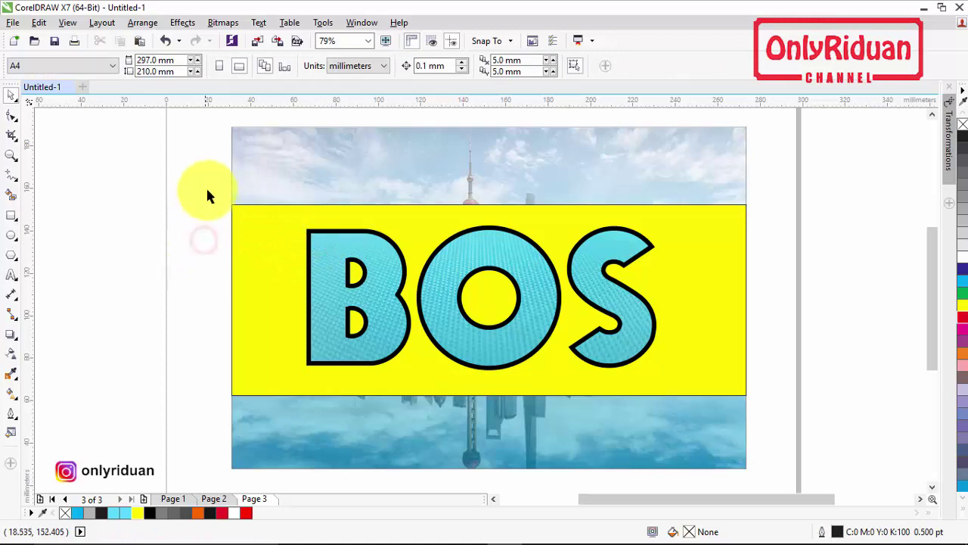
# Step: Trim the yellow rectangle with the BOS letter group
pyautogui.moveTo(208, 187); pyautogui.dragTo(764, 416)
pyautogui.moveTo(799, 462); pyautogui.dragTo(799, 461)
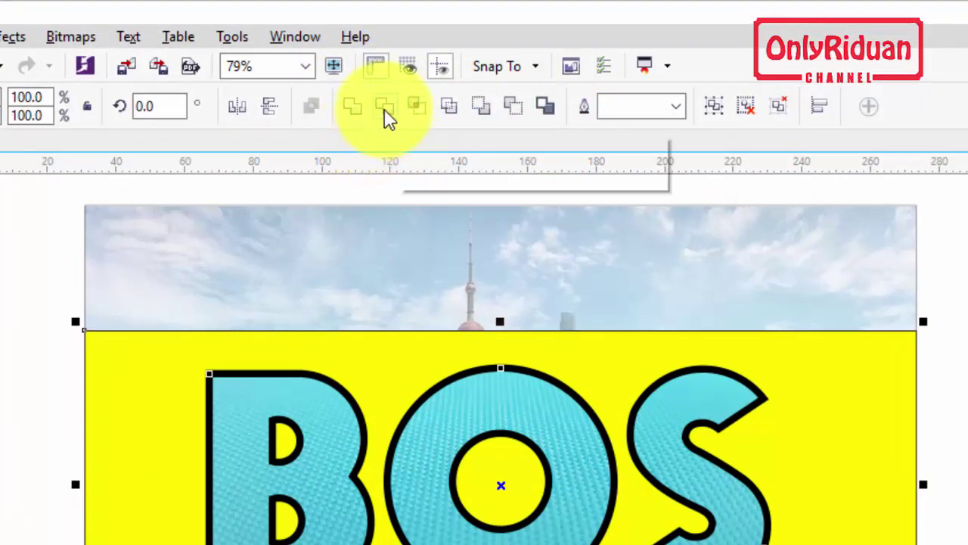
pyautogui.click(385, 110)
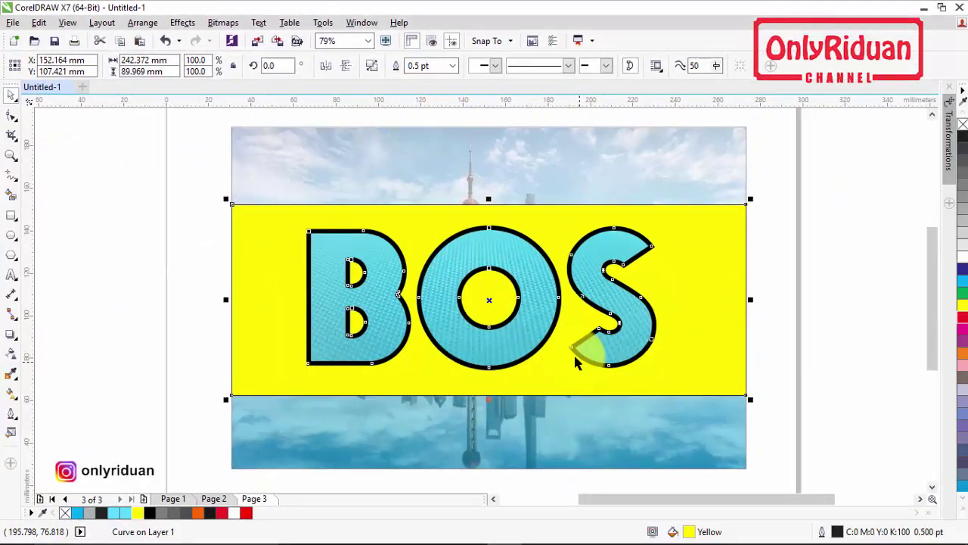
# Step: Move the trimmed yellow rectangle off the page into the empty area to the right of the city photo
pyautogui.scroll(-2, 575, 363)
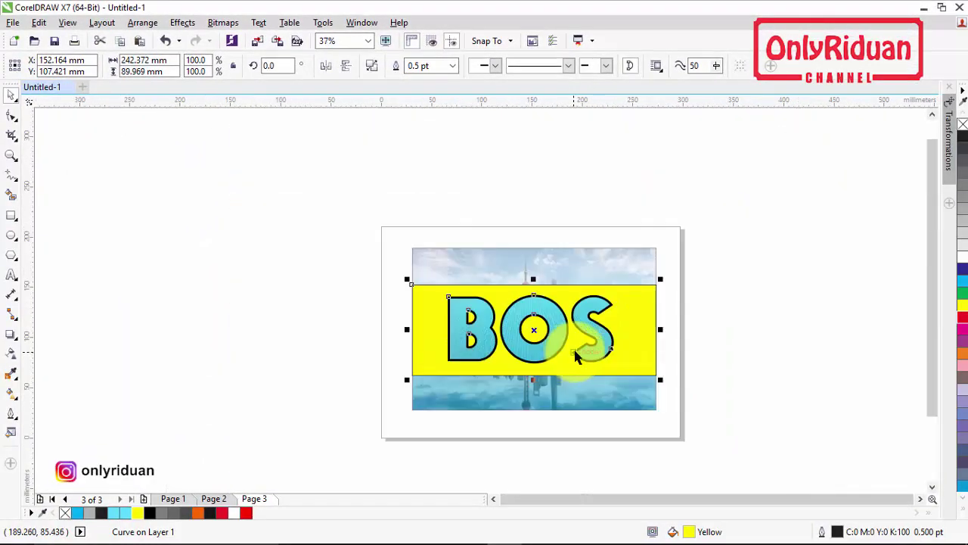
pyautogui.click(922, 499)
pyautogui.click(921, 500)
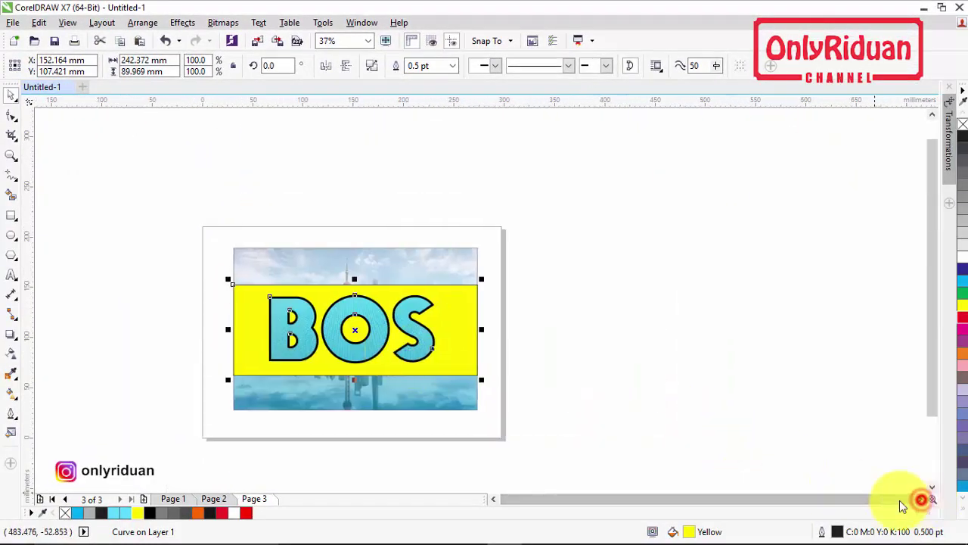
pyautogui.moveTo(247, 297); pyautogui.dragTo(529, 299)
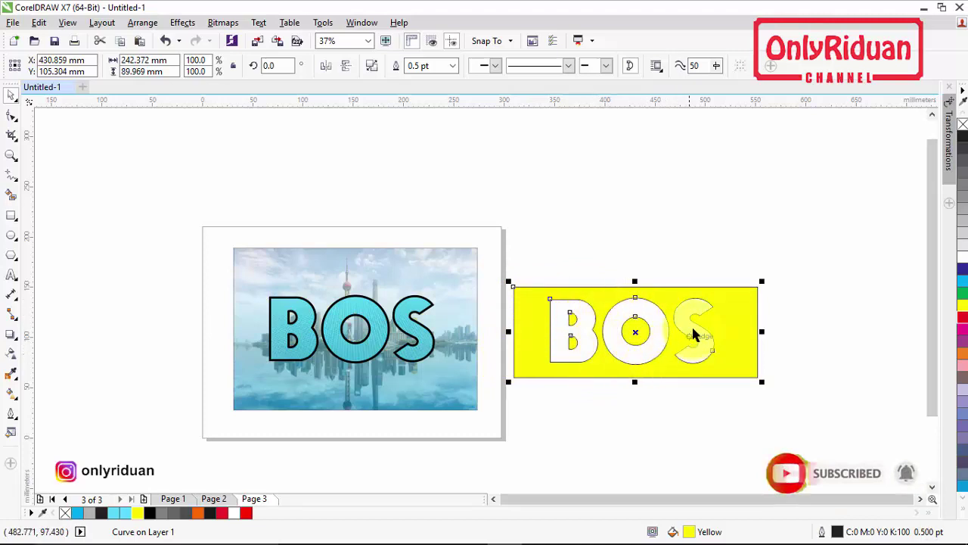
# Step: Apply the Flat Bottom Left drop shadow preset to the yellow rectangle with the BOS cut-outs
pyautogui.click(11, 155)
pyautogui.moveTo(316, 284); pyautogui.dragTo(771, 428)
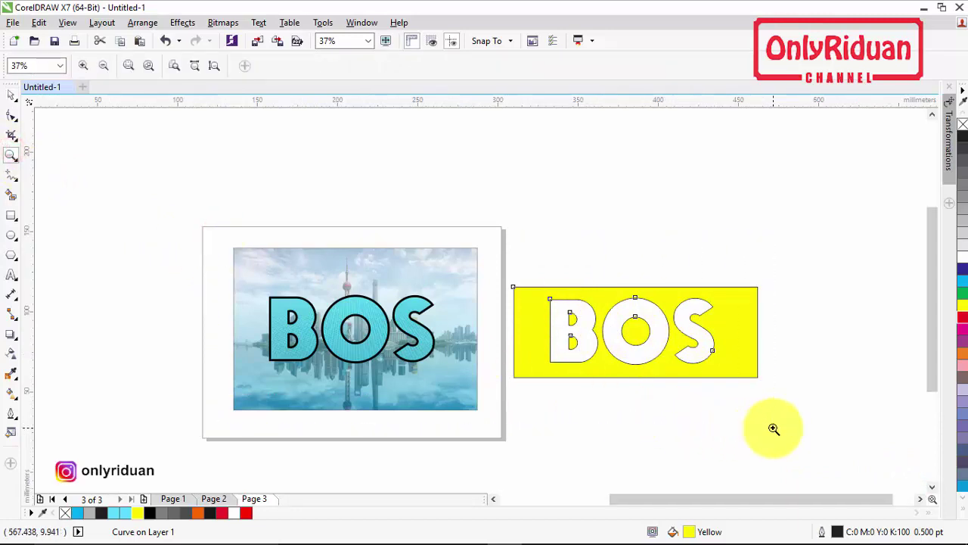
pyautogui.click(11, 95)
pyautogui.click(716, 227)
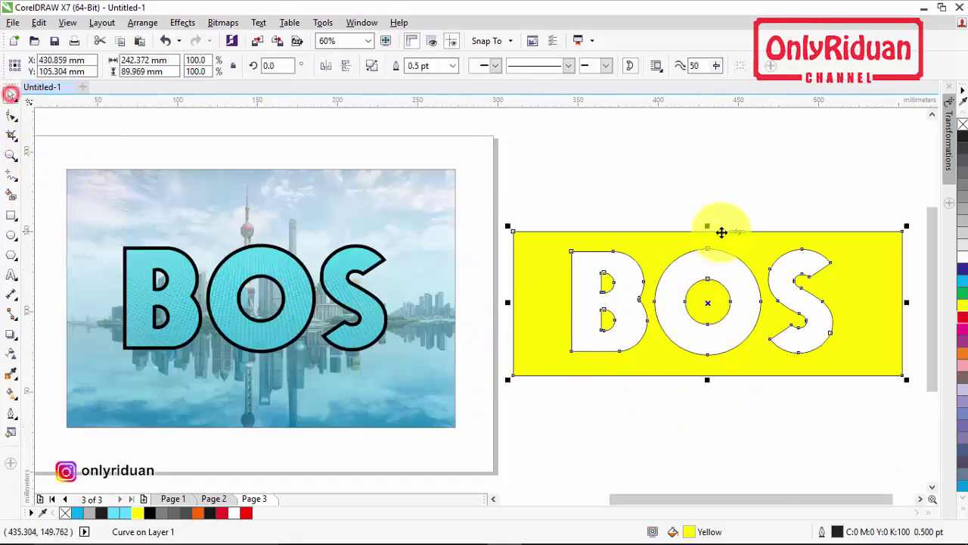
pyautogui.click(726, 218)
pyautogui.click(644, 259)
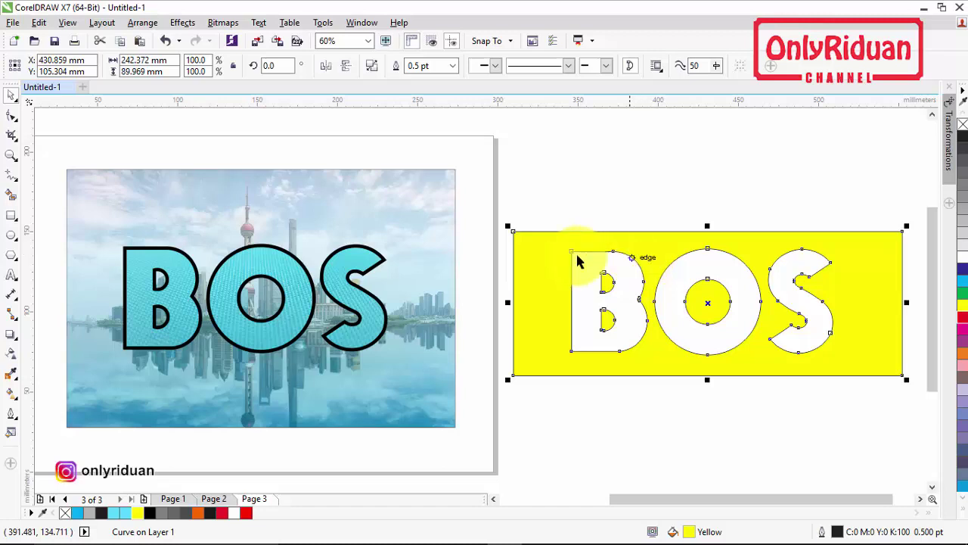
pyautogui.click(11, 333)
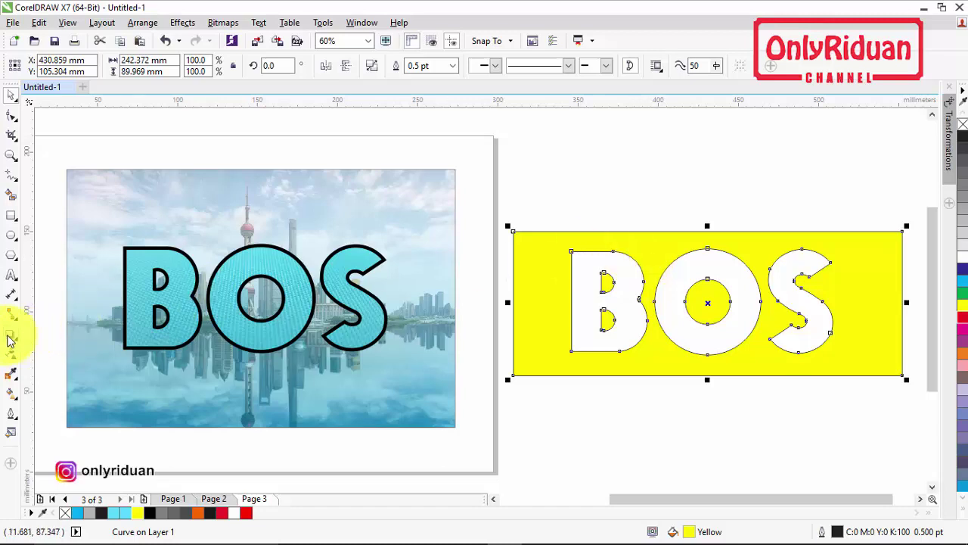
pyautogui.click(501, 182)
pyautogui.click(525, 262)
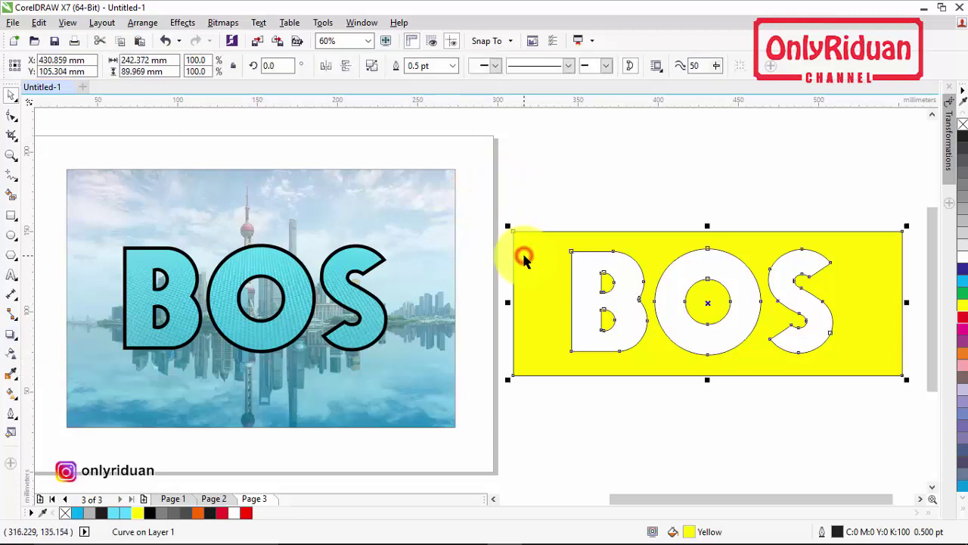
pyautogui.click(10, 335)
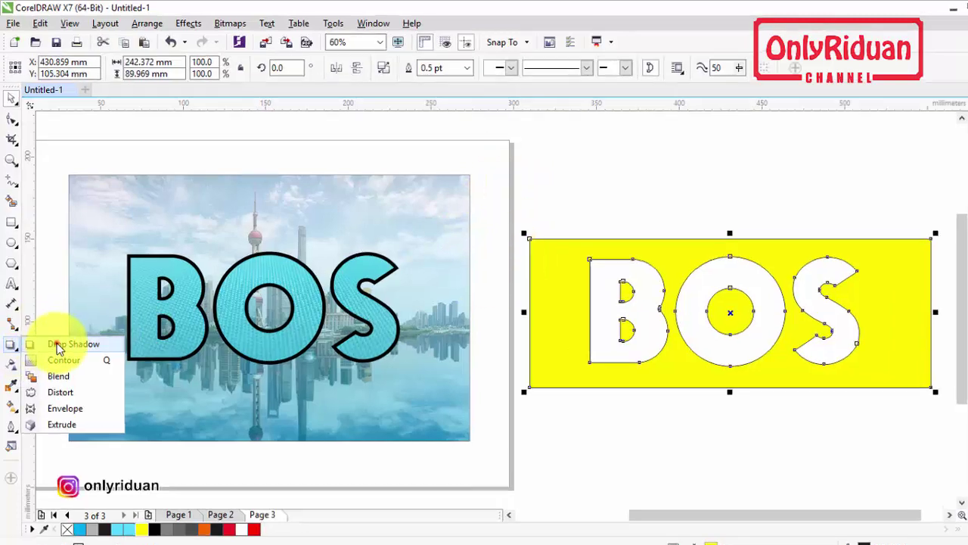
pyautogui.click(56, 333)
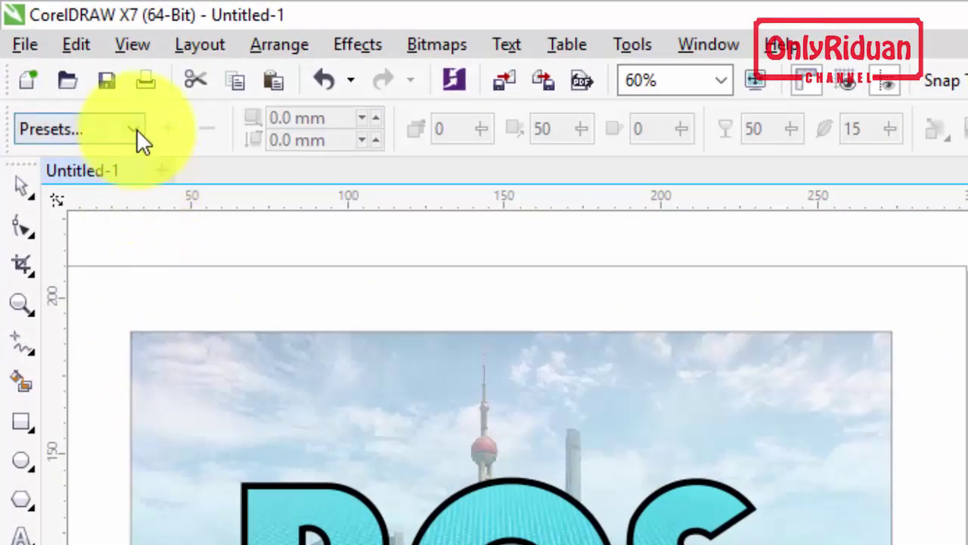
pyautogui.click(136, 129)
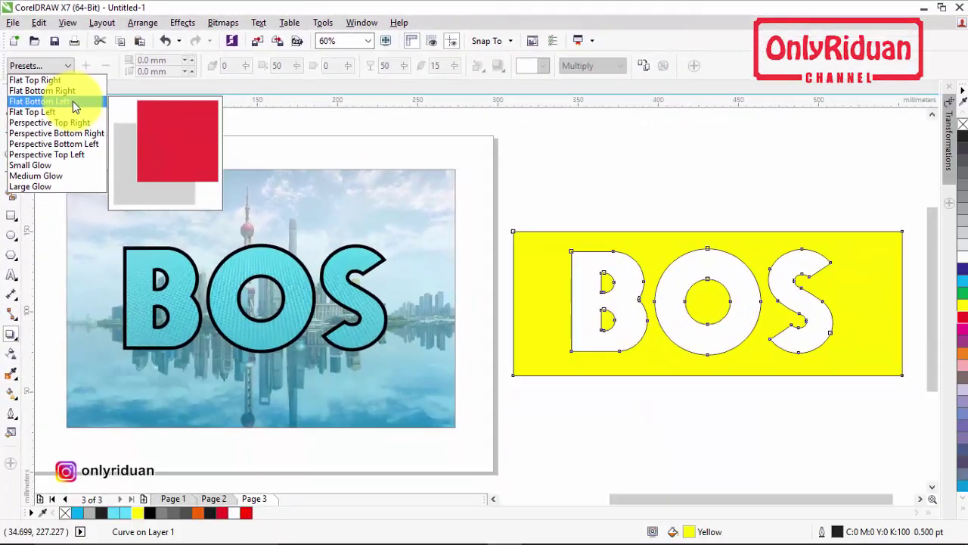
pyautogui.click(101, 140)
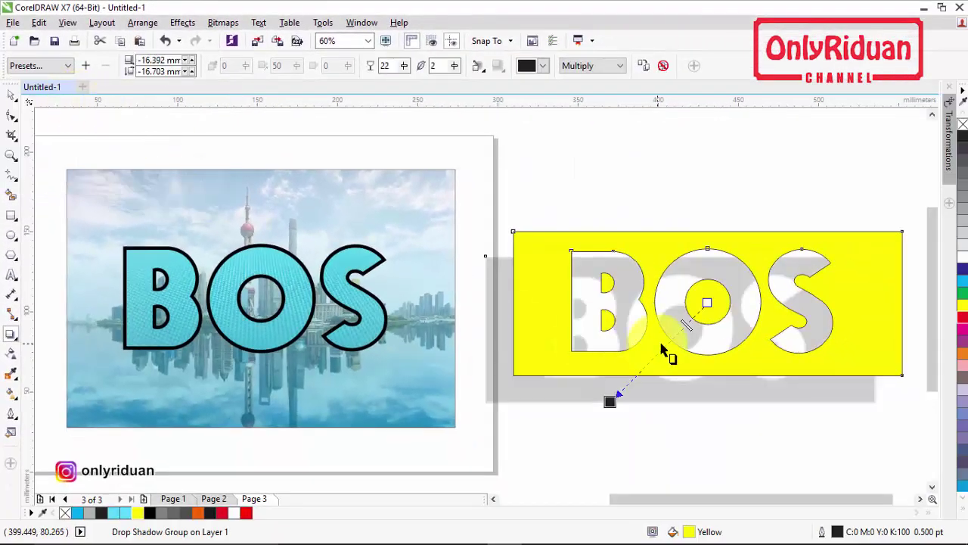
# Step: Set the drop shadow's opacity to 60, its colour to black and its feathering to 5
pyautogui.click(392, 66)
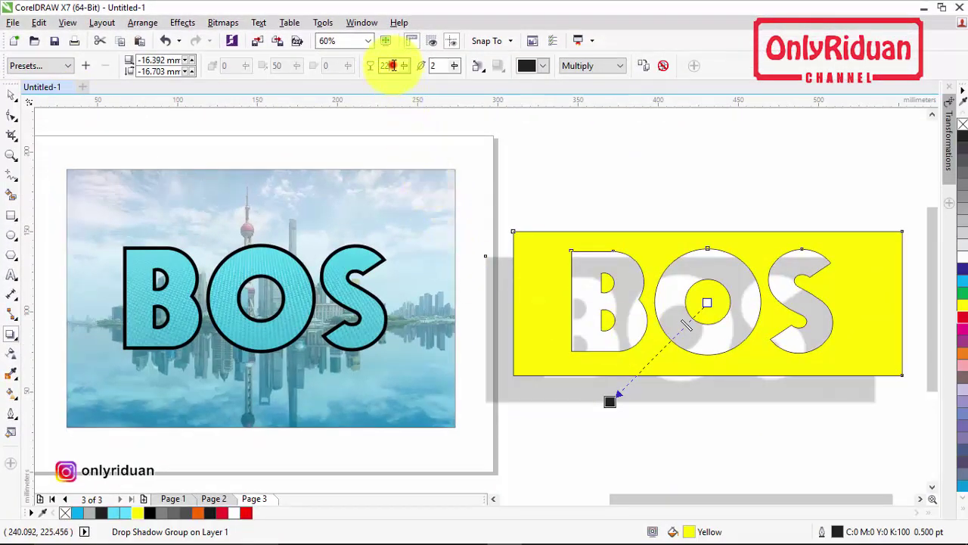
pyautogui.write('6')
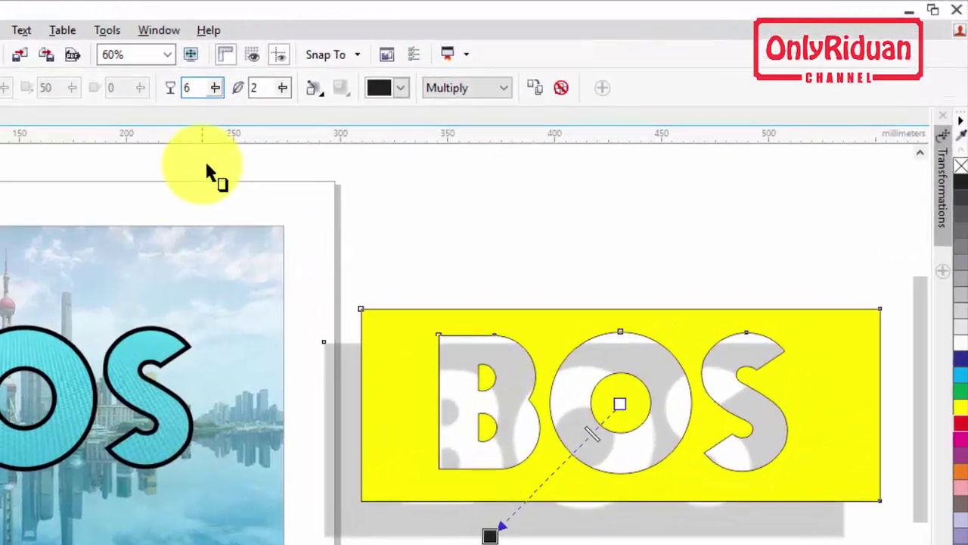
pyautogui.write('0')
pyautogui.press('Return')
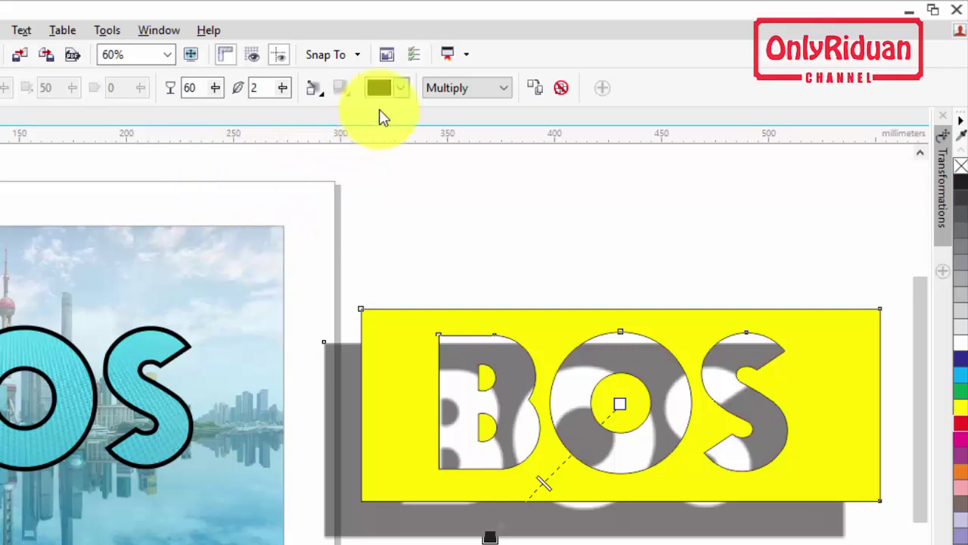
pyautogui.click(401, 88)
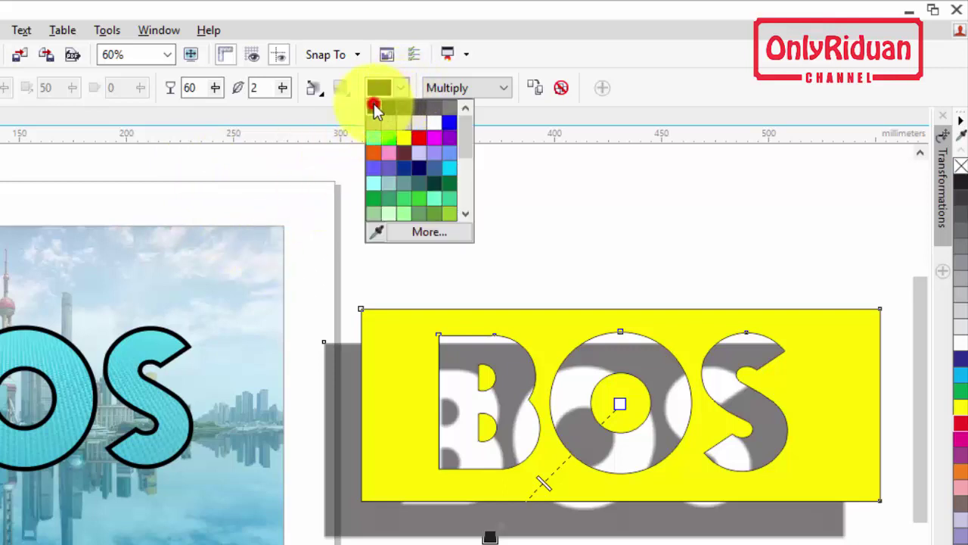
pyautogui.click(374, 104)
pyautogui.doubleClick(257, 87)
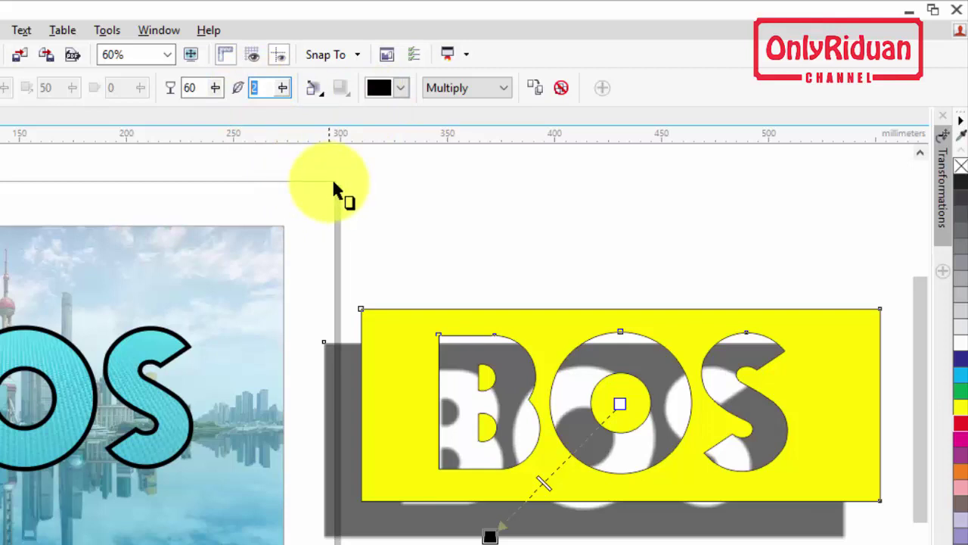
pyautogui.write('5')
pyautogui.press('Return')
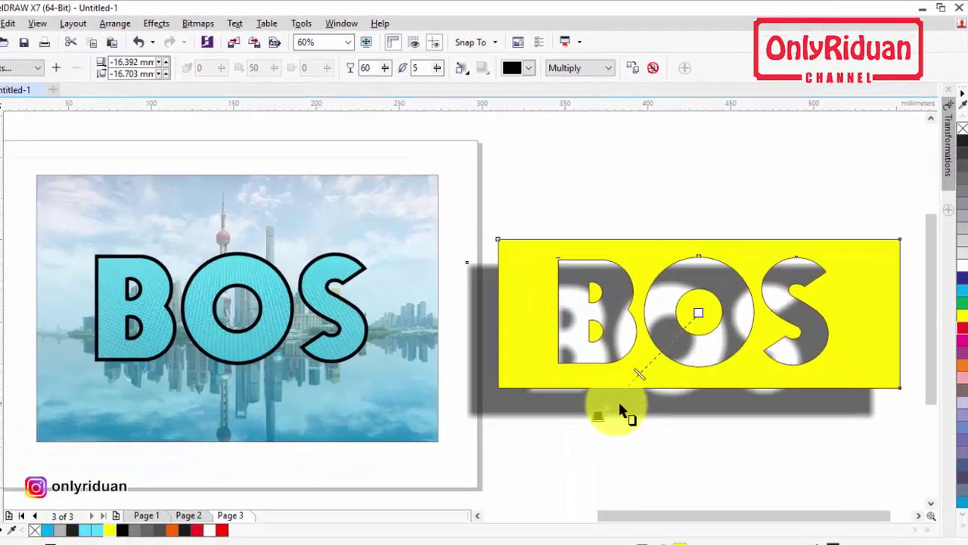
# Step: Shorten the yellow rectangle's drop shadow to an offset of about -2.9 mm by -2.5 mm and set its opacity to 70
pyautogui.moveTo(493, 536); pyautogui.dragTo(500, 531)
pyautogui.moveTo(617, 397); pyautogui.dragTo(619, 380)
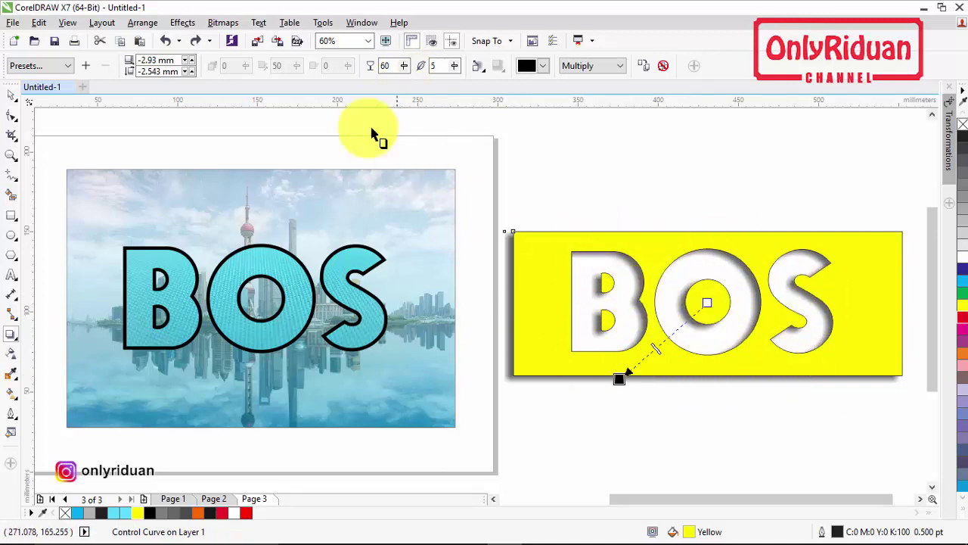
pyautogui.doubleClick(389, 65)
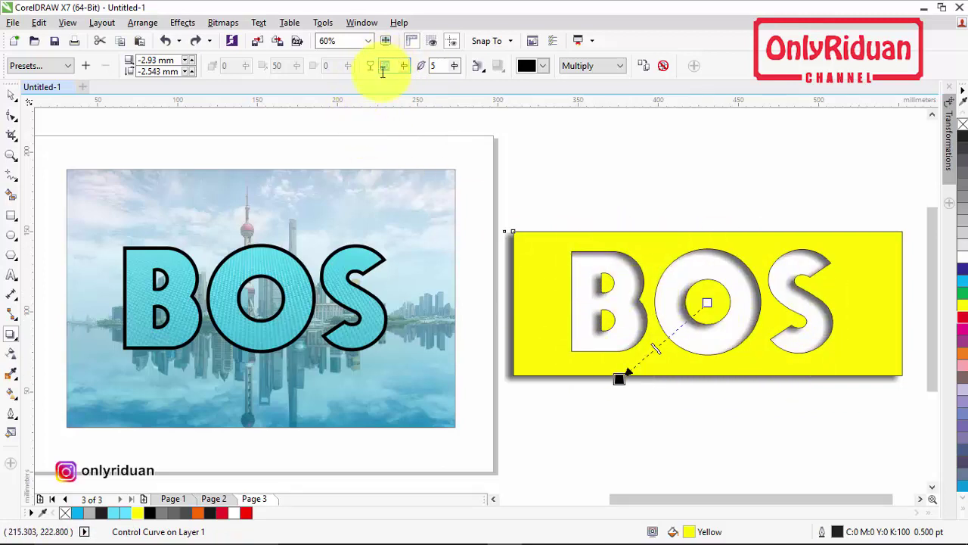
pyautogui.click(384, 65)
pyautogui.click(386, 64)
pyautogui.doubleClick(383, 64)
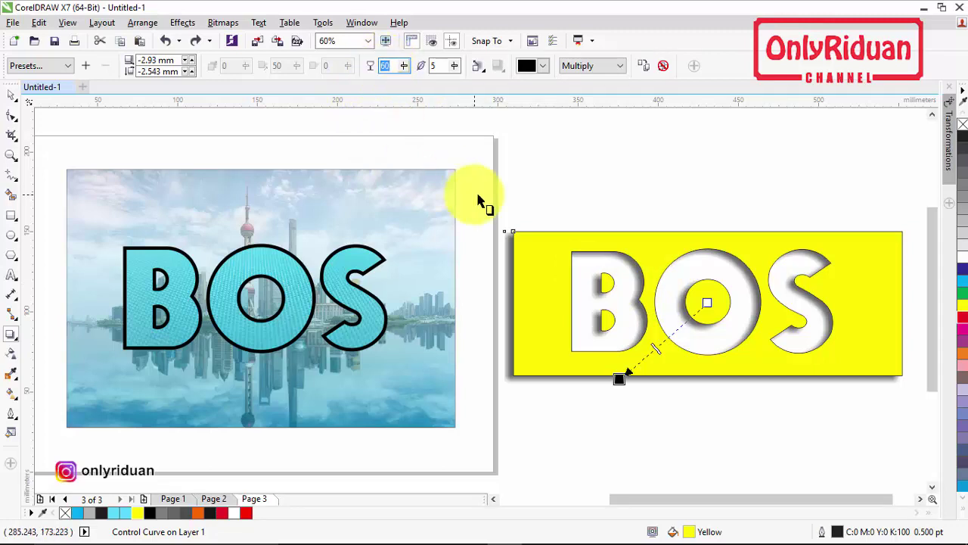
pyautogui.press('Return')
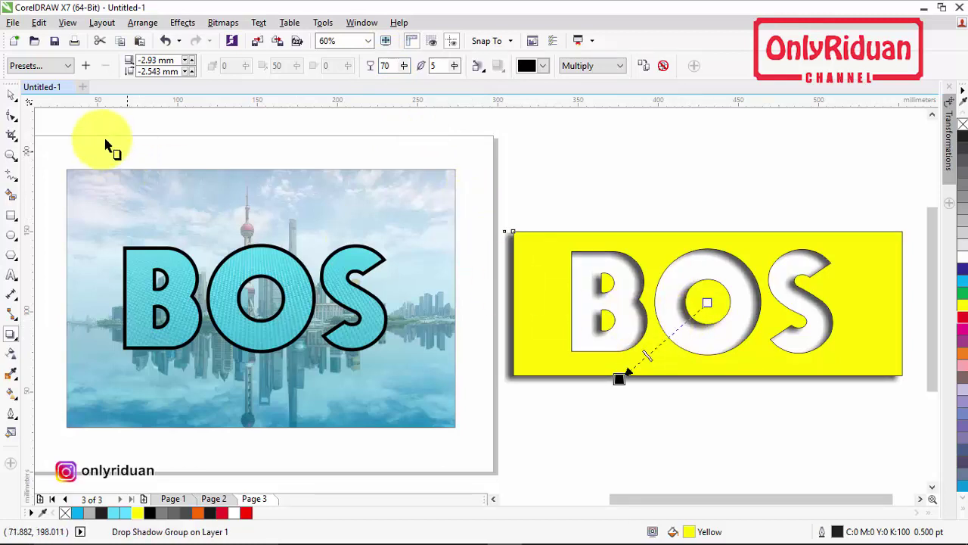
# Step: PowerClip the yellow rectangle with its drop shadow inside the BOS letter group
pyautogui.click(10, 92)
pyautogui.click(655, 198)
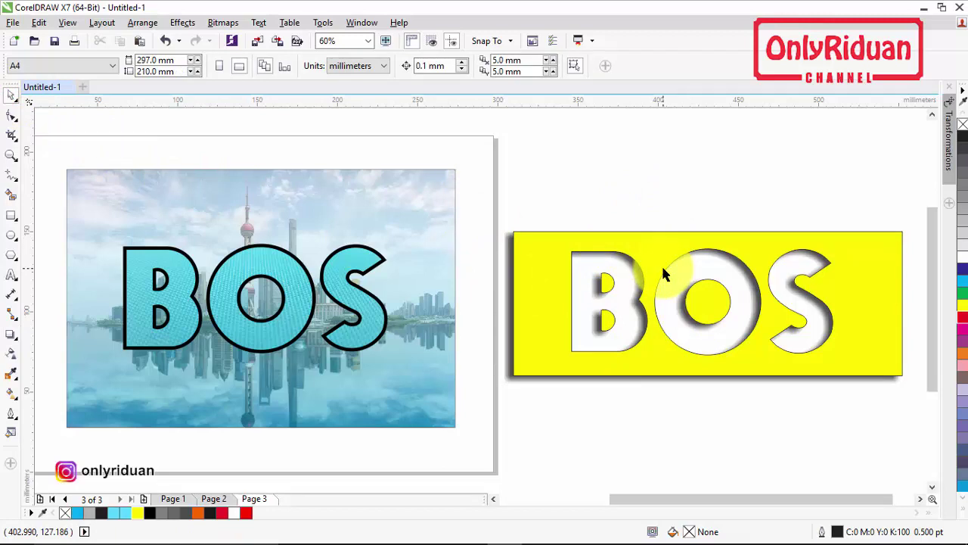
pyautogui.click(649, 240)
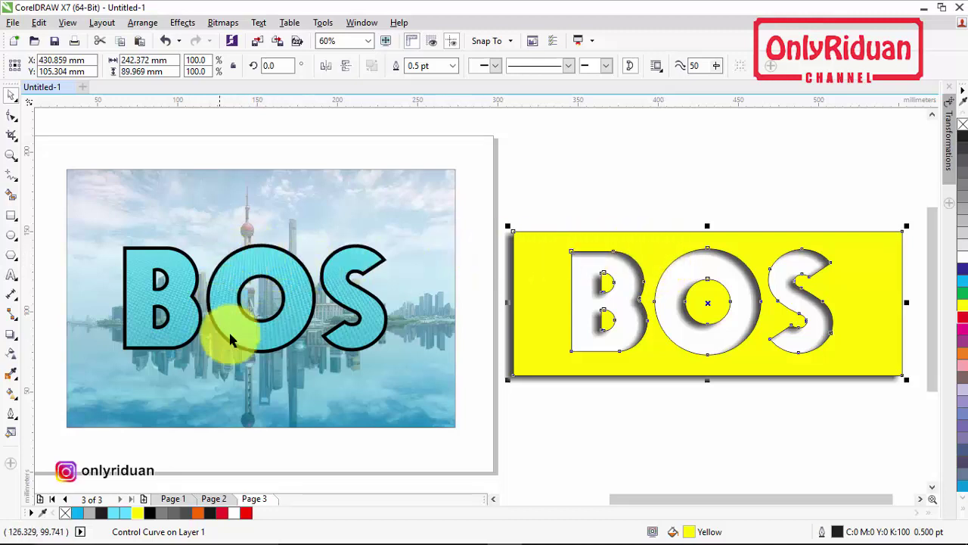
pyautogui.rightClick(659, 243)
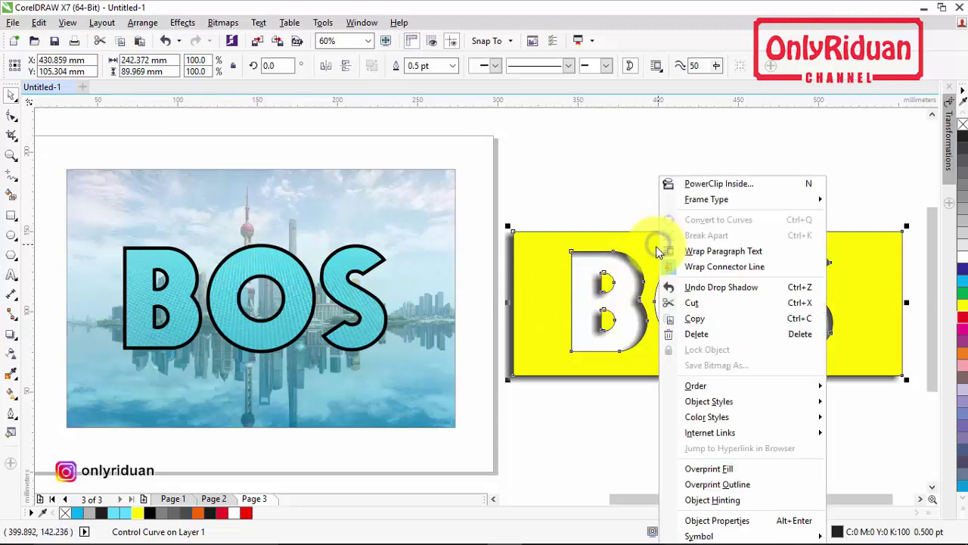
pyautogui.click(715, 184)
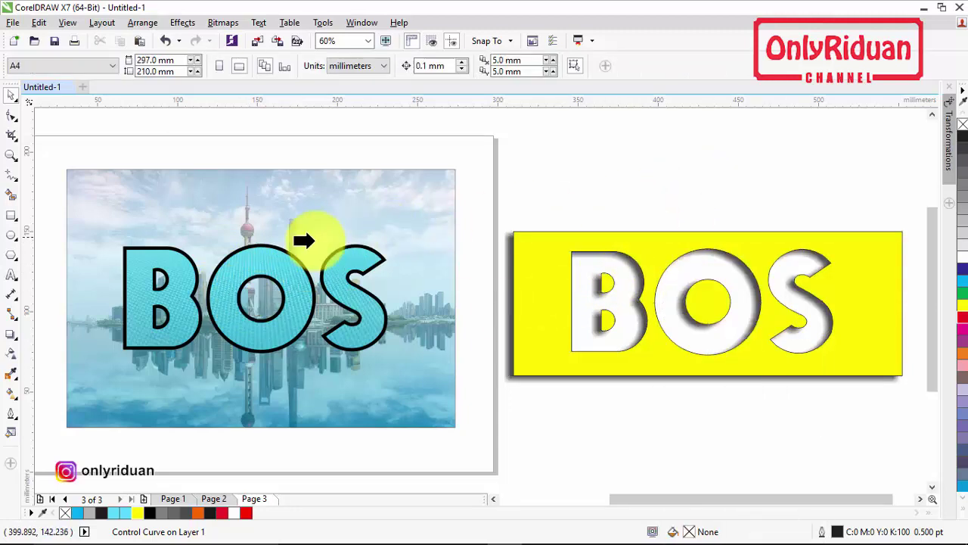
pyautogui.click(266, 258)
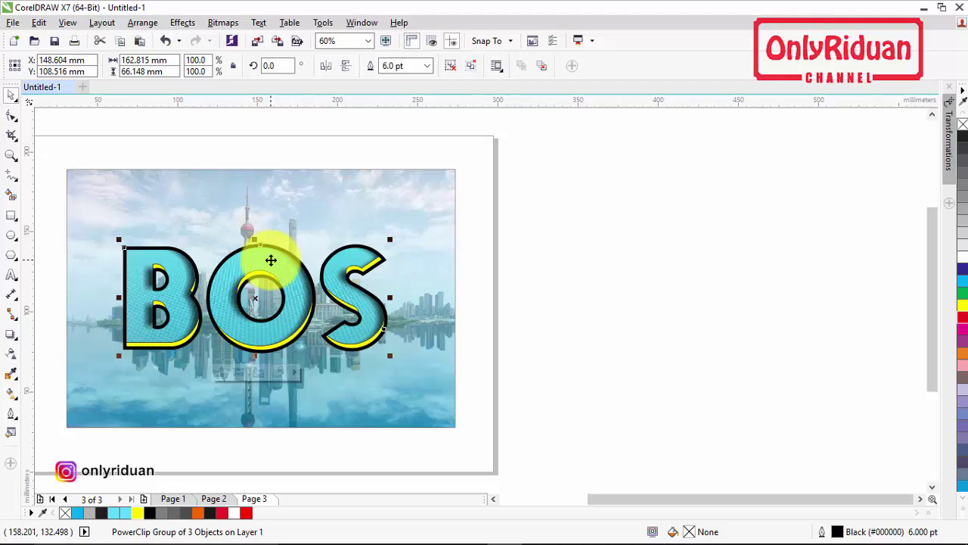
# Step: Edit the BOS PowerClip contents and move the yellow rectangle so its cut-outs line up with the letter outlines
pyautogui.rightClick(271, 259)
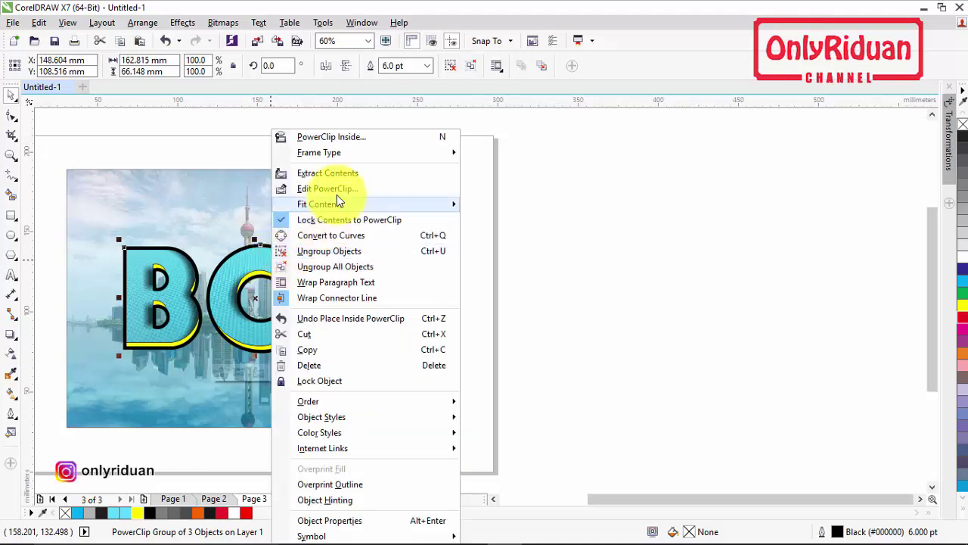
pyautogui.click(337, 189)
pyautogui.click(406, 279)
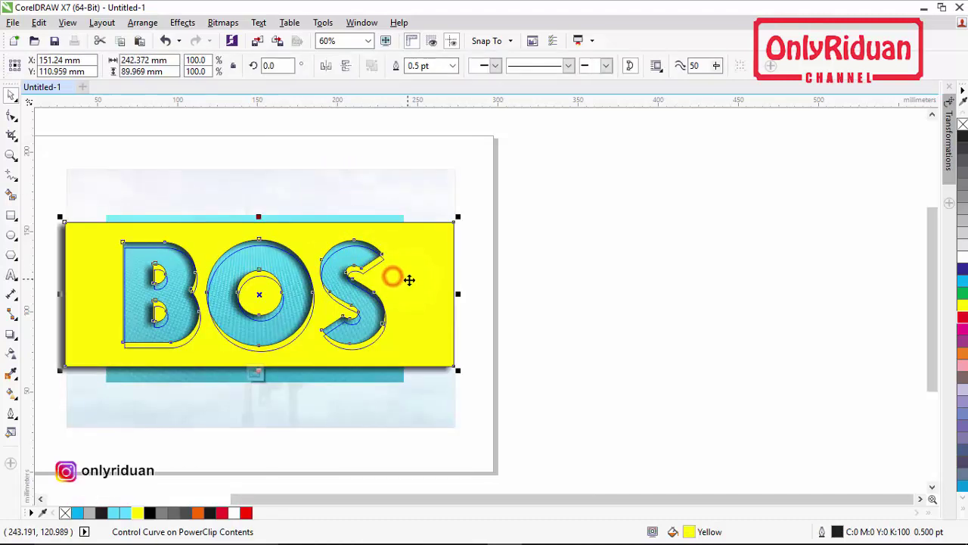
pyautogui.moveTo(408, 280); pyautogui.dragTo(413, 283)
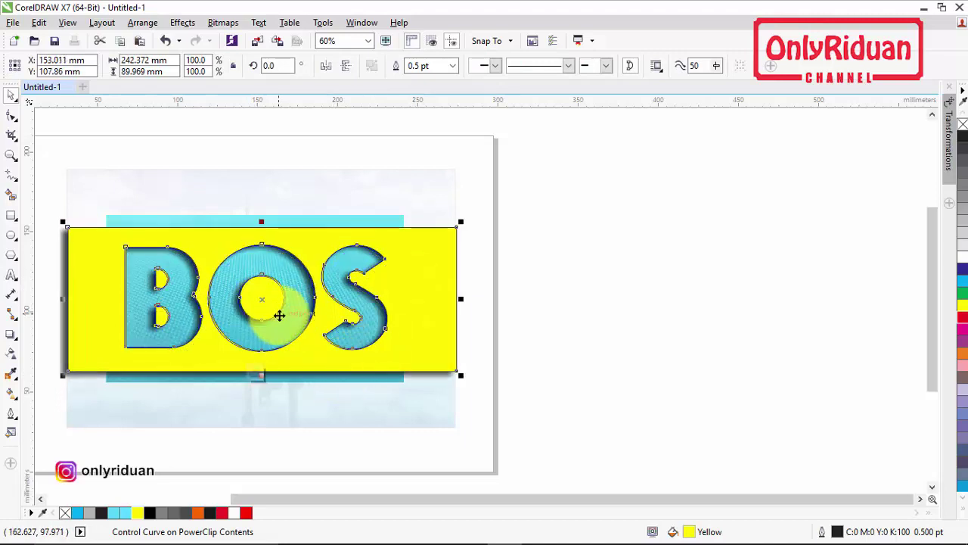
pyautogui.moveTo(279, 315); pyautogui.dragTo(279, 316)
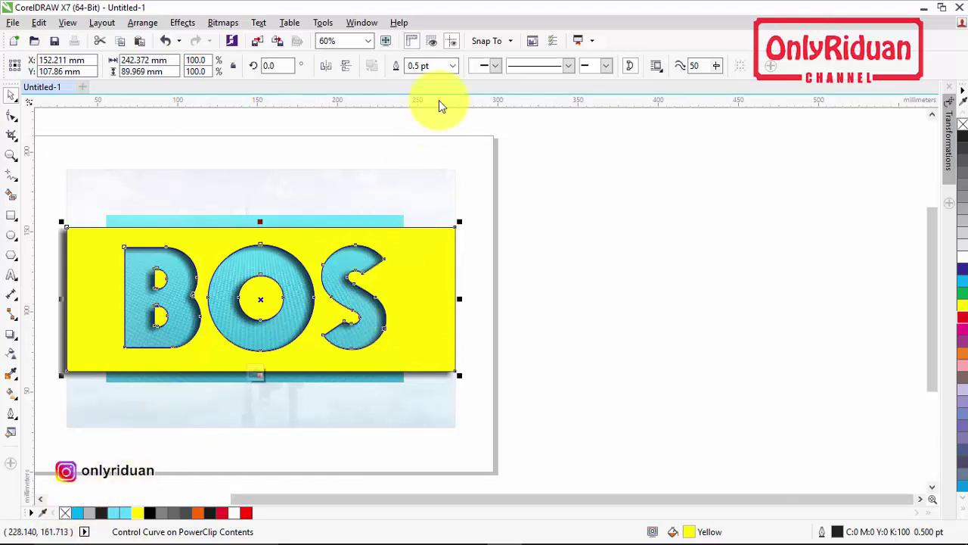
# Step: Remove the yellow rectangle's outline by setting its width to None and finish editing the PowerClip level
pyautogui.click(451, 66)
pyautogui.click(436, 76)
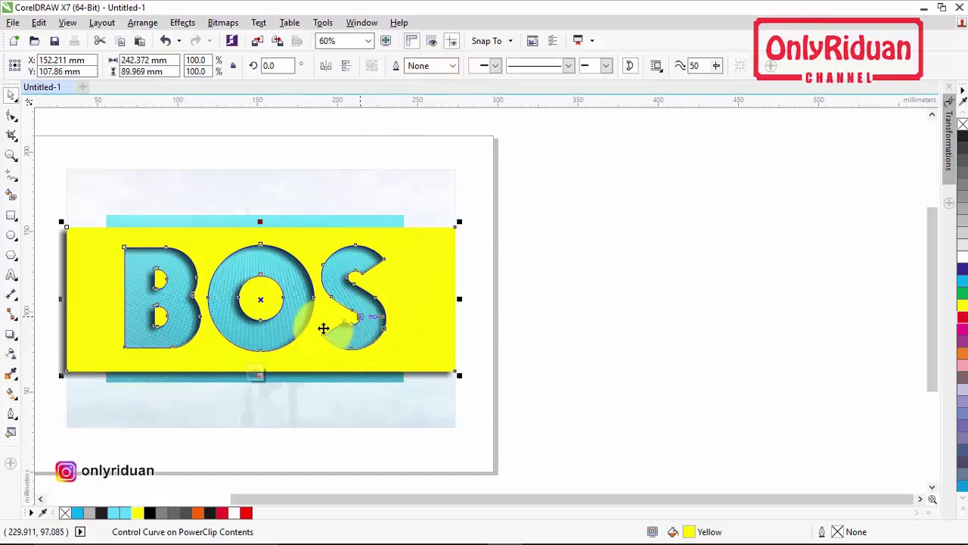
pyautogui.rightClick(408, 282)
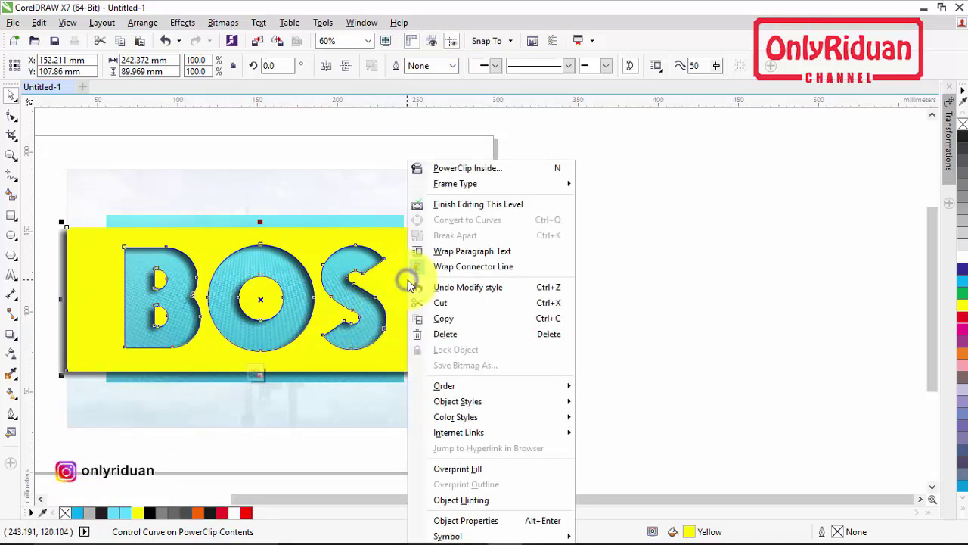
pyautogui.click(461, 204)
pyautogui.click(553, 291)
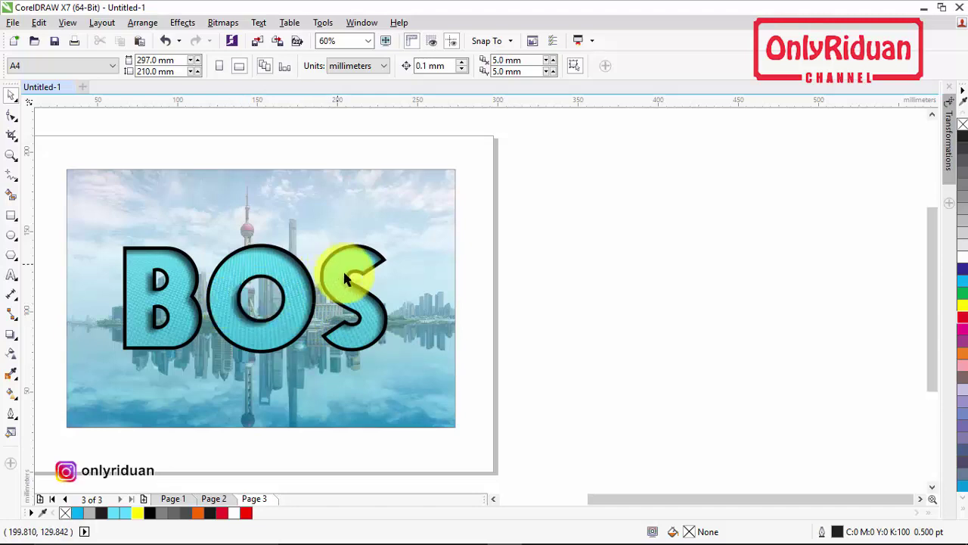
# Step: Reopen the BOS PowerClip contents, set the yellow rectangle's drop shadow opacity to 80 and finish editing
pyautogui.click(494, 503)
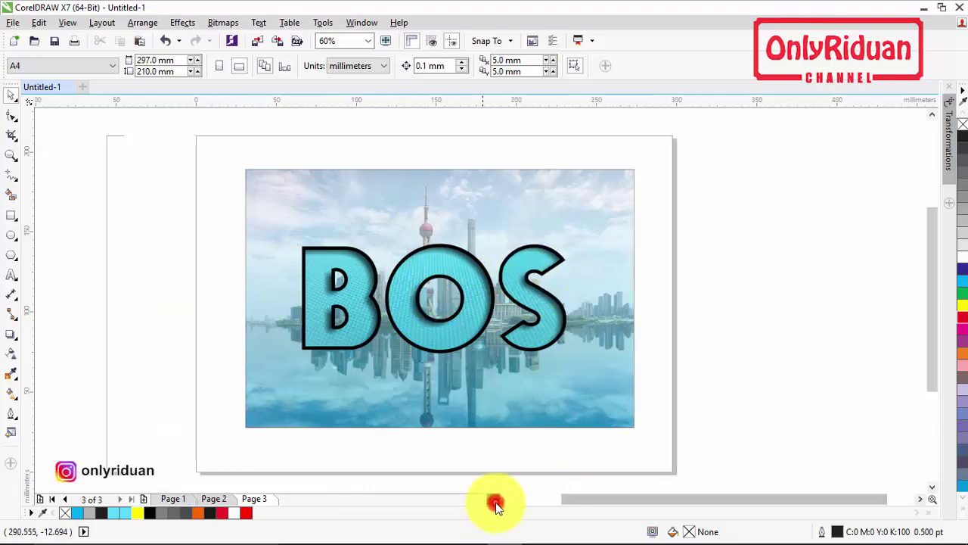
pyautogui.rightClick(532, 251)
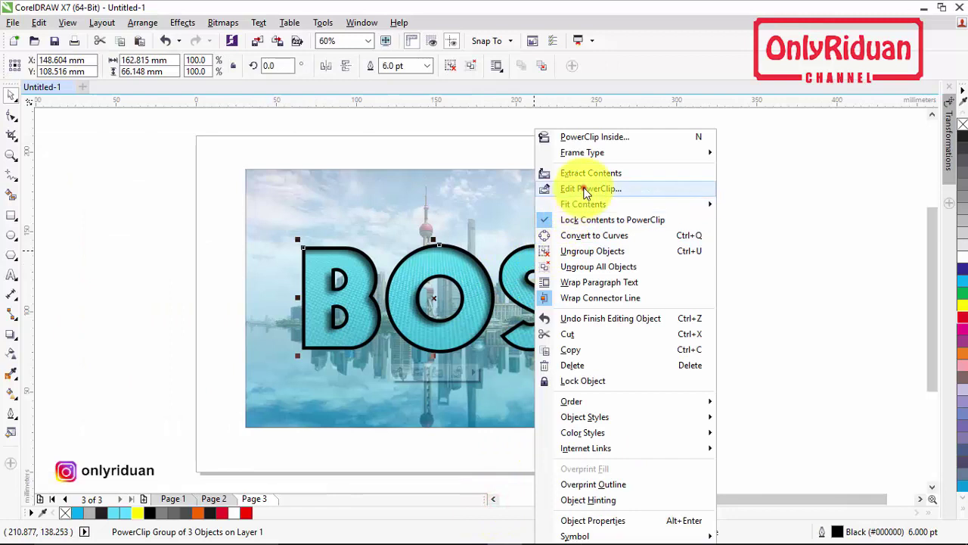
pyautogui.click(583, 188)
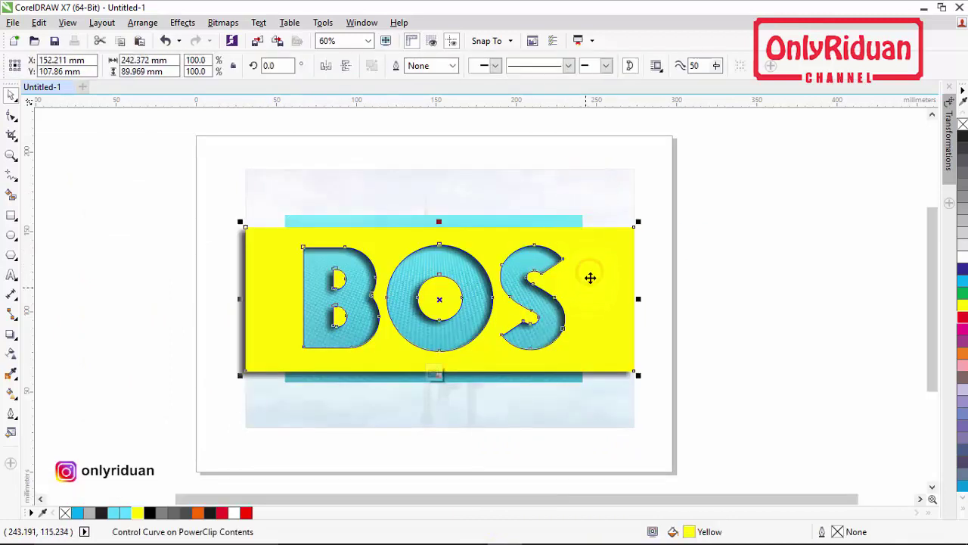
pyautogui.click(12, 333)
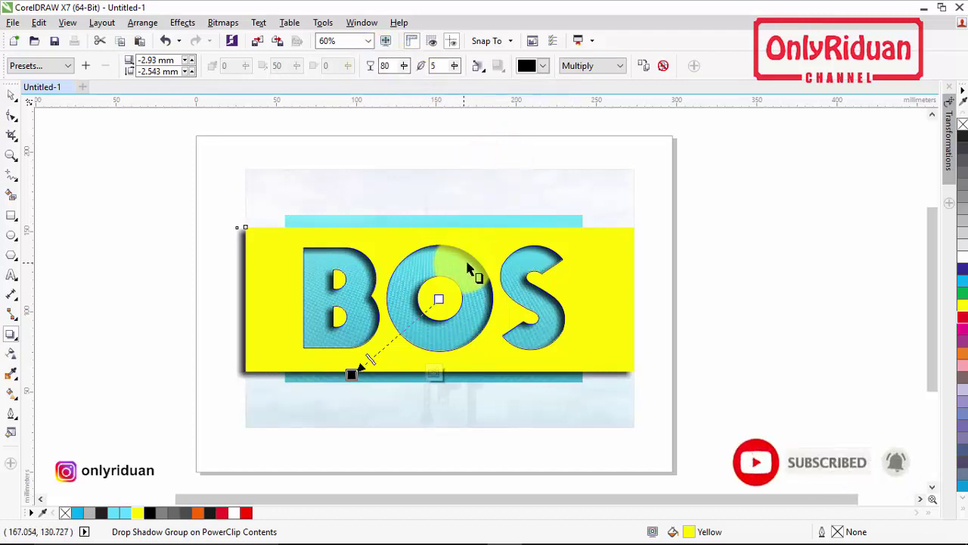
pyautogui.rightClick(571, 257)
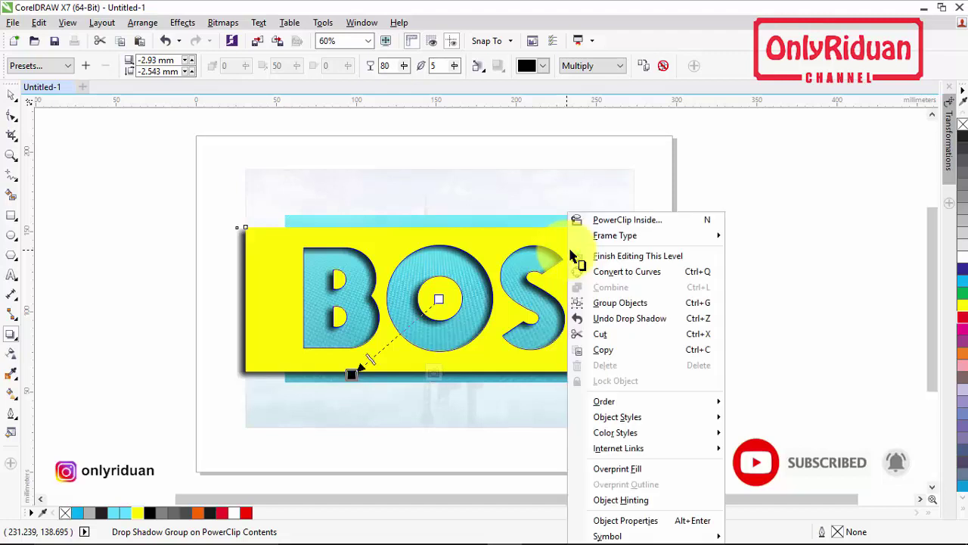
pyautogui.click(620, 255)
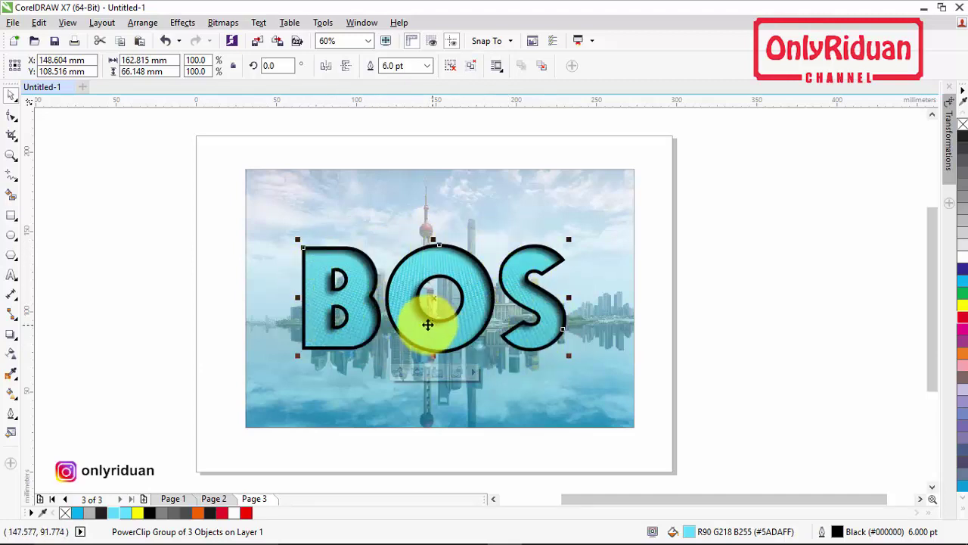
# Step: Change the outline colour of the BOS letters to light blue (#5ADAFF) and deselect them
pyautogui.rightClick(115, 514)
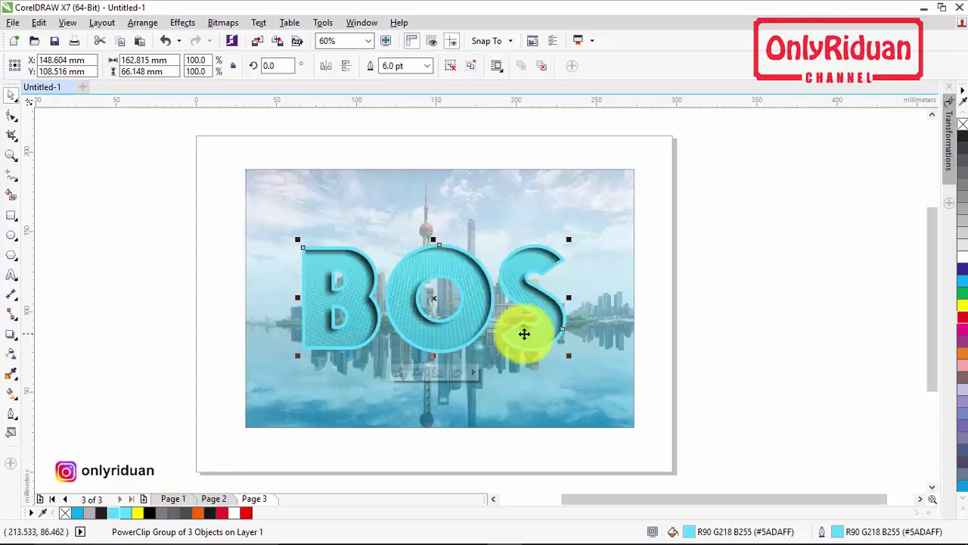
pyautogui.click(703, 324)
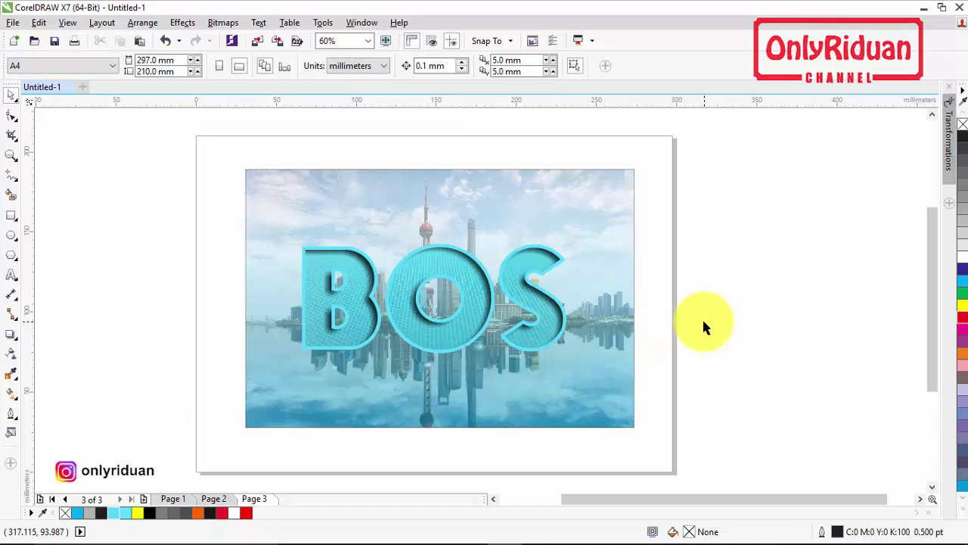
# Step: Check the finished design on Page 1, return to Page 3 and draw a rectangle about 176 x 19 mm across the base of the BOS letters
pyautogui.click(182, 497)
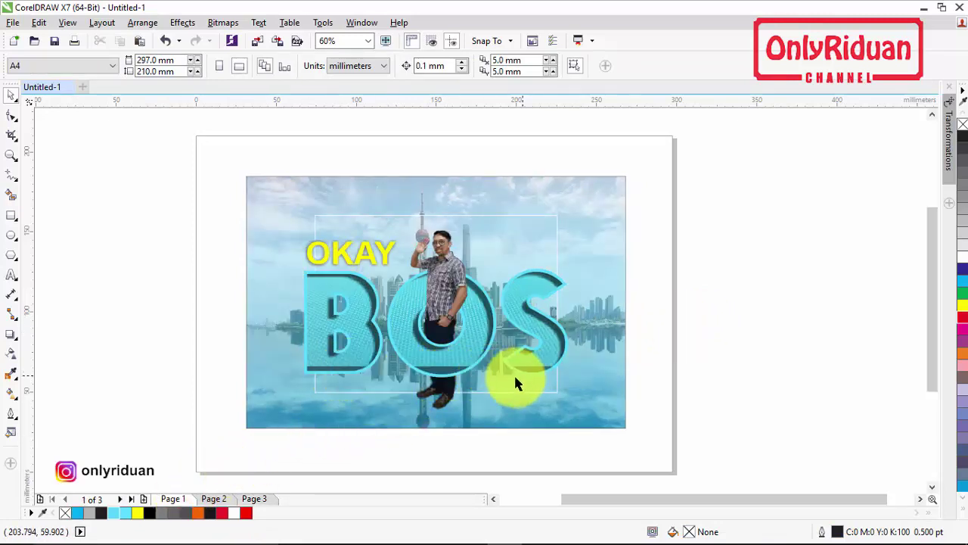
pyautogui.click(254, 498)
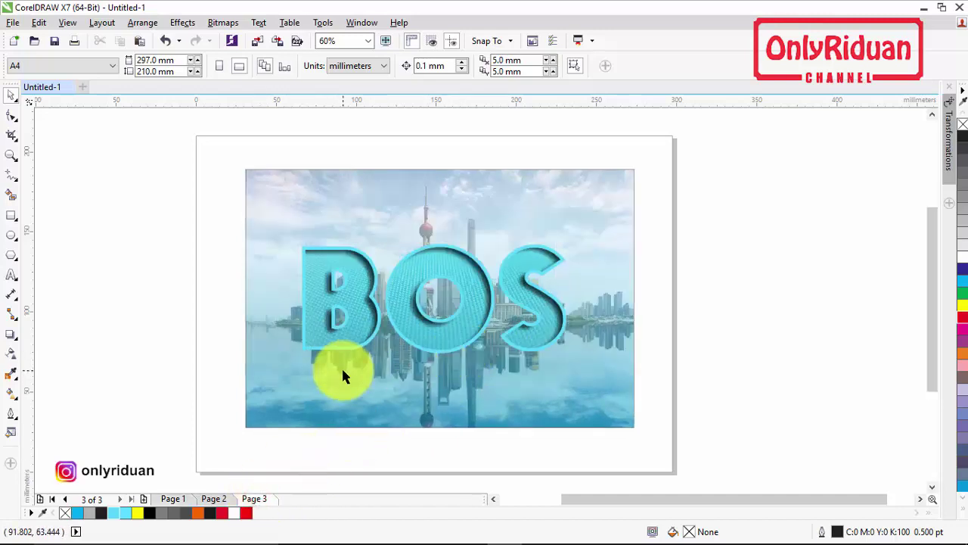
pyautogui.click(11, 216)
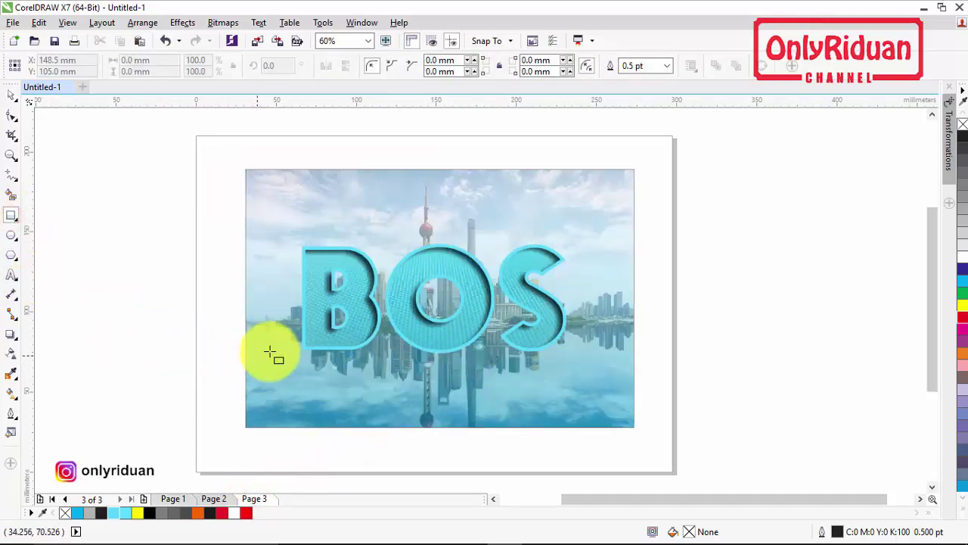
pyautogui.moveTo(292, 340); pyautogui.dragTo(575, 370)
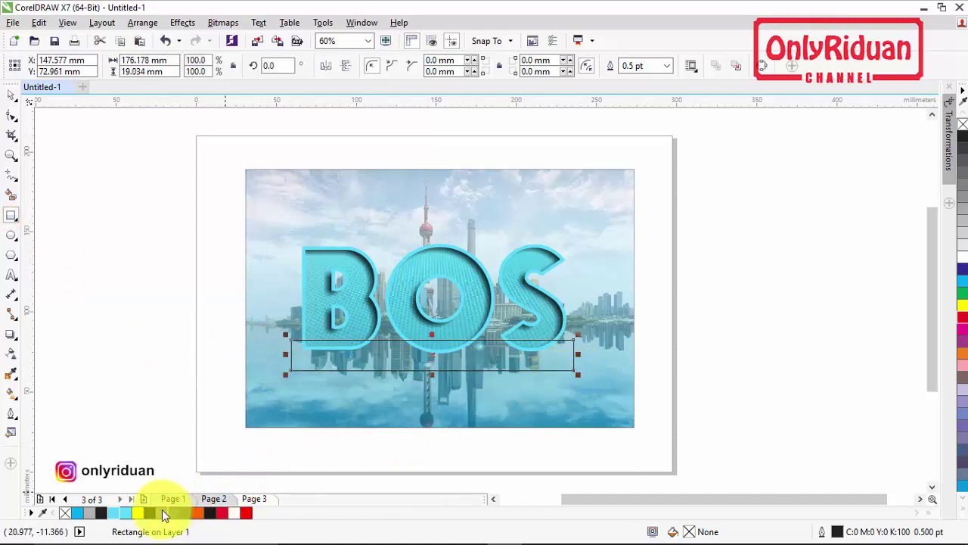
# Step: Fill the rectangle at the base of the letters with black and apply a uniform transparency of 50
pyautogui.click(151, 513)
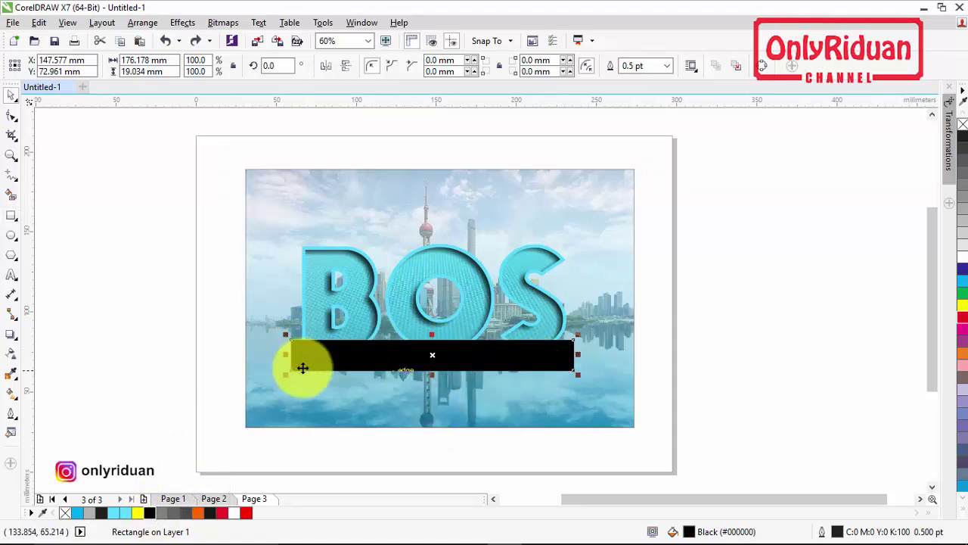
pyautogui.click(11, 354)
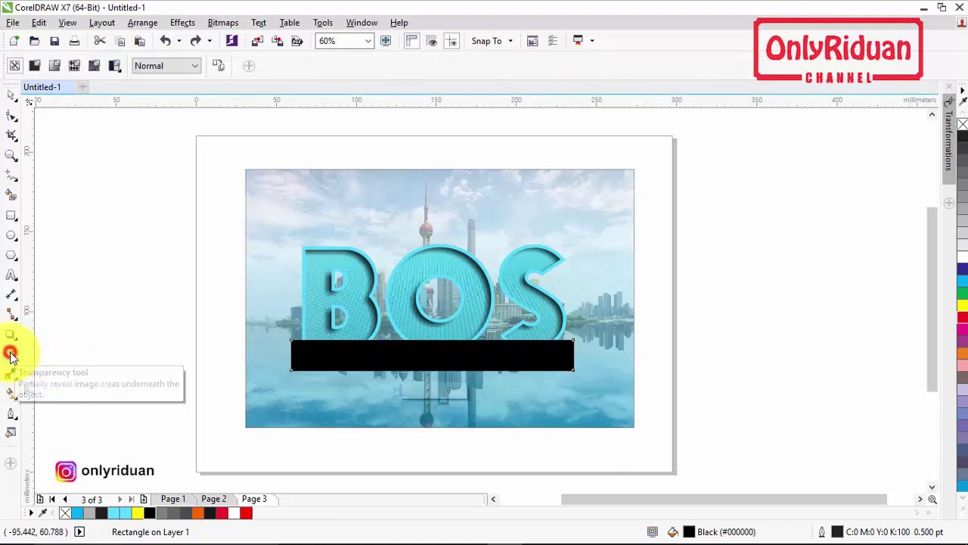
pyautogui.click(34, 67)
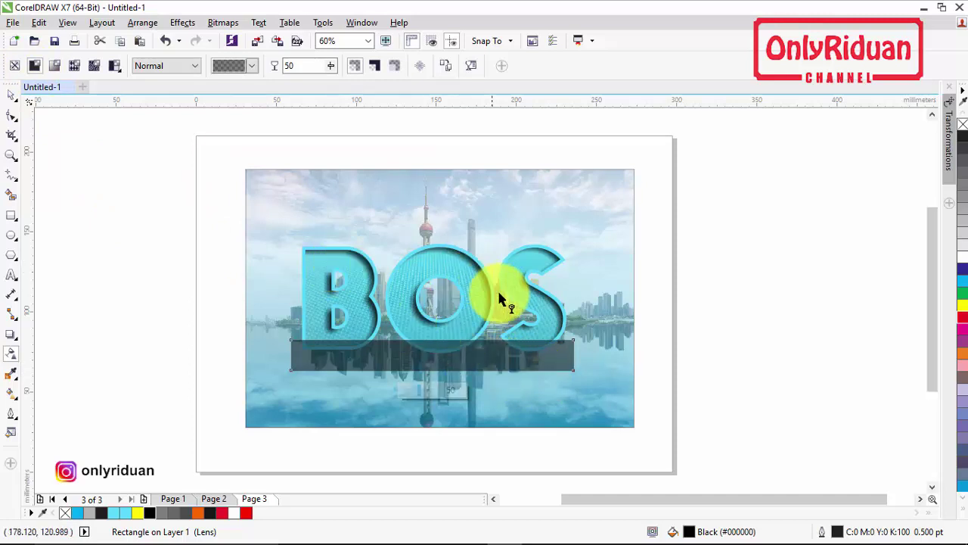
# Step: Try to PowerClip the semi-transparent black rectangle inside the BOS letter group
pyautogui.rightClick(486, 357)
pyautogui.click(522, 184)
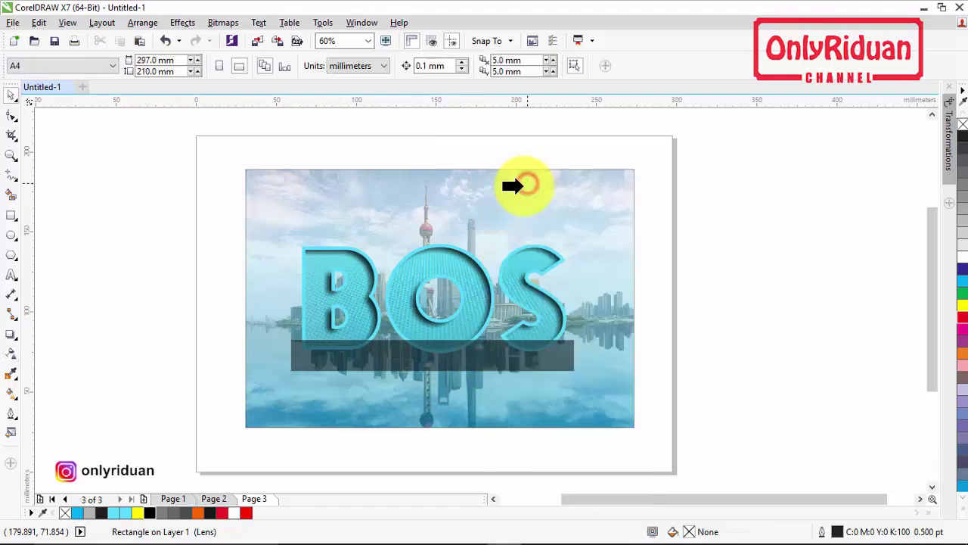
pyautogui.click(449, 268)
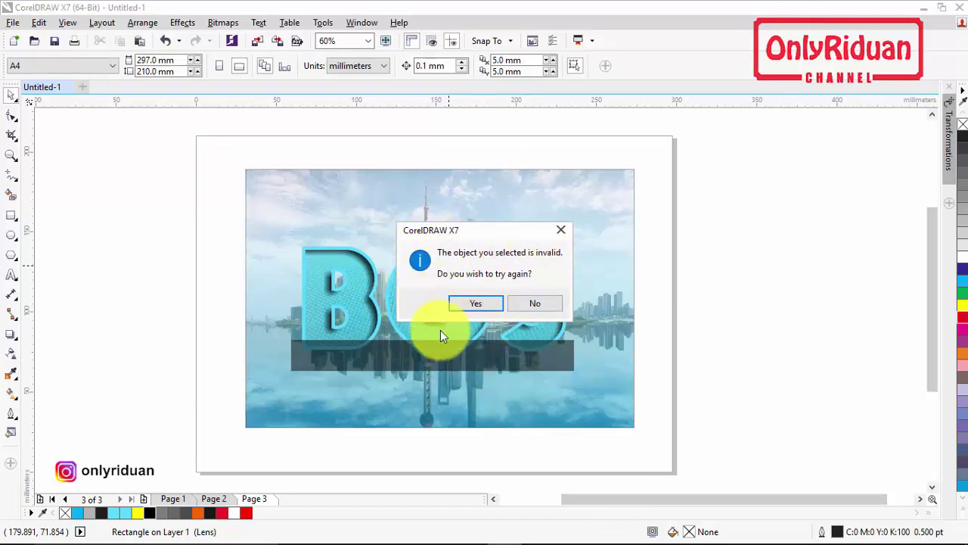
pyautogui.click(545, 305)
# Step: Ungroup the BOS letters and select the semi-transparent black rectangle at their base
pyautogui.click(512, 310)
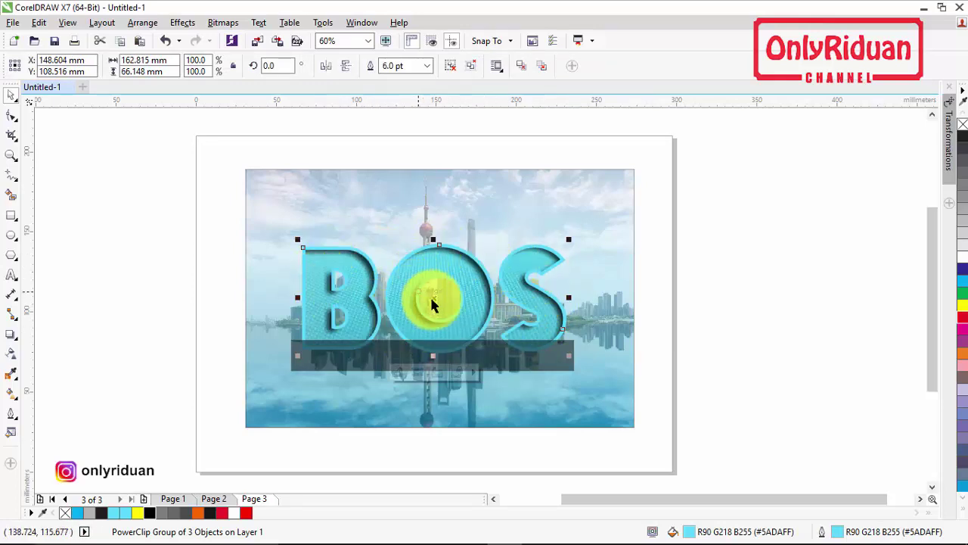
pyautogui.click(449, 65)
pyautogui.click(441, 156)
pyautogui.click(469, 365)
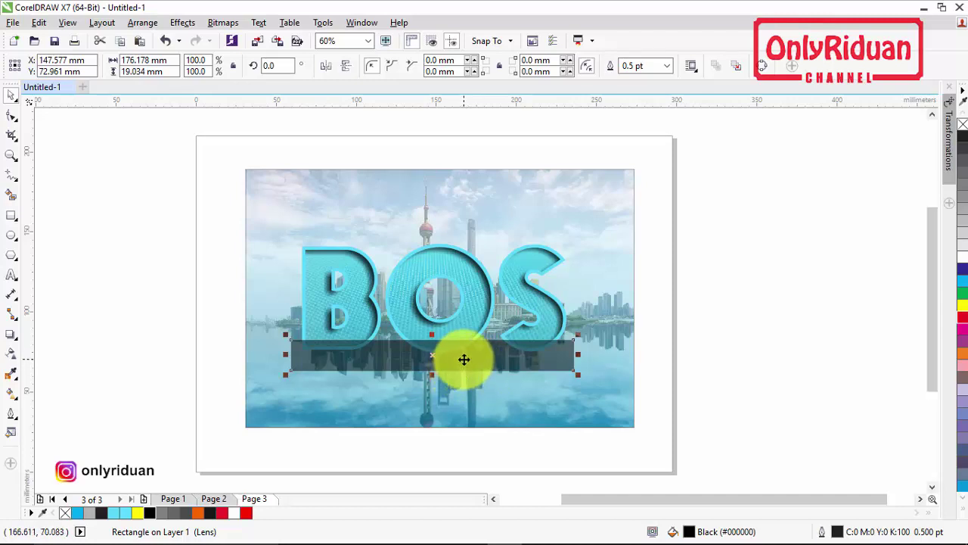
# Step: Copy the semi-transparent black rectangle and PowerClip the original inside the letter S
pyautogui.hotkey('ctrl', 'c')
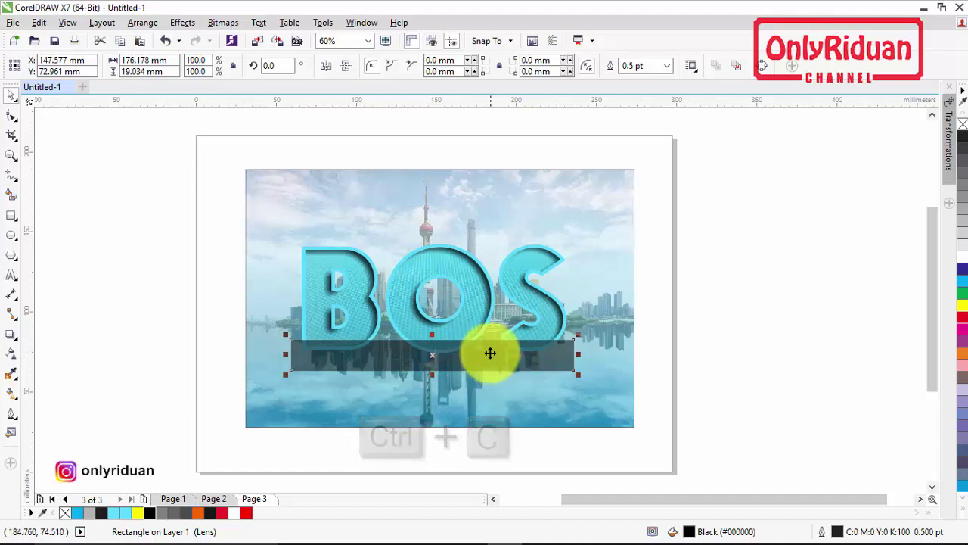
pyautogui.rightClick(491, 351)
pyautogui.click(550, 184)
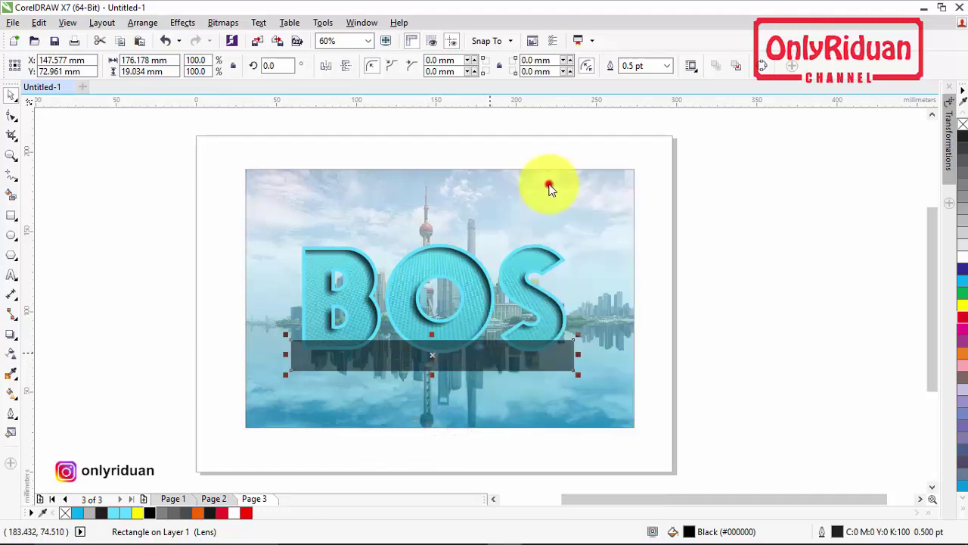
pyautogui.click(537, 249)
# Step: Paste another copy of the semi-transparent black rectangle and PowerClip it inside the letter O
pyautogui.hotkey('ctrl', 'v')
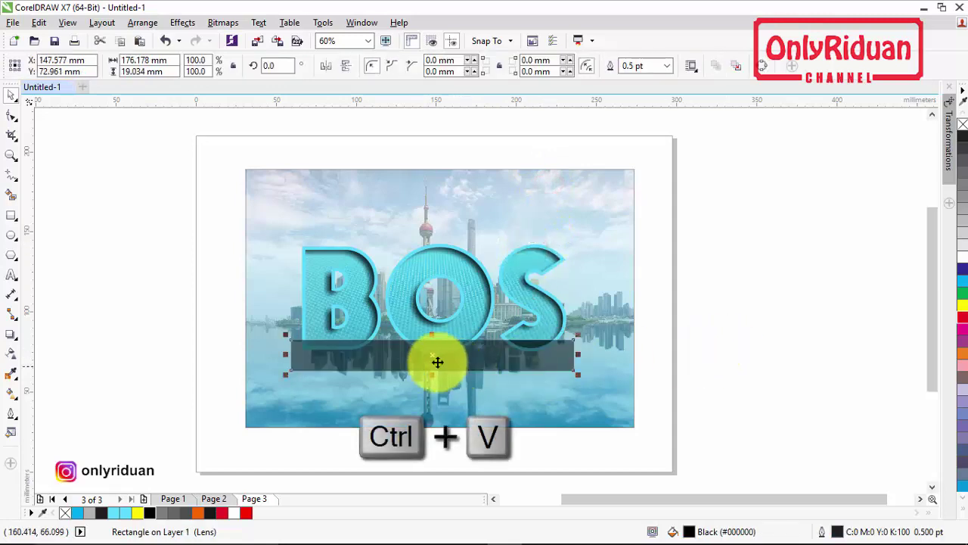
pyautogui.rightClick(459, 361)
pyautogui.click(503, 184)
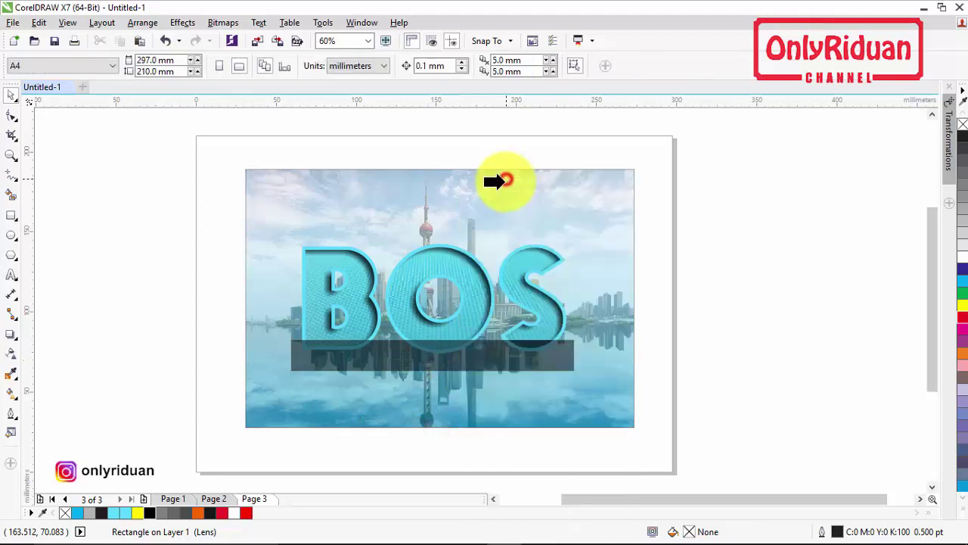
pyautogui.click(444, 258)
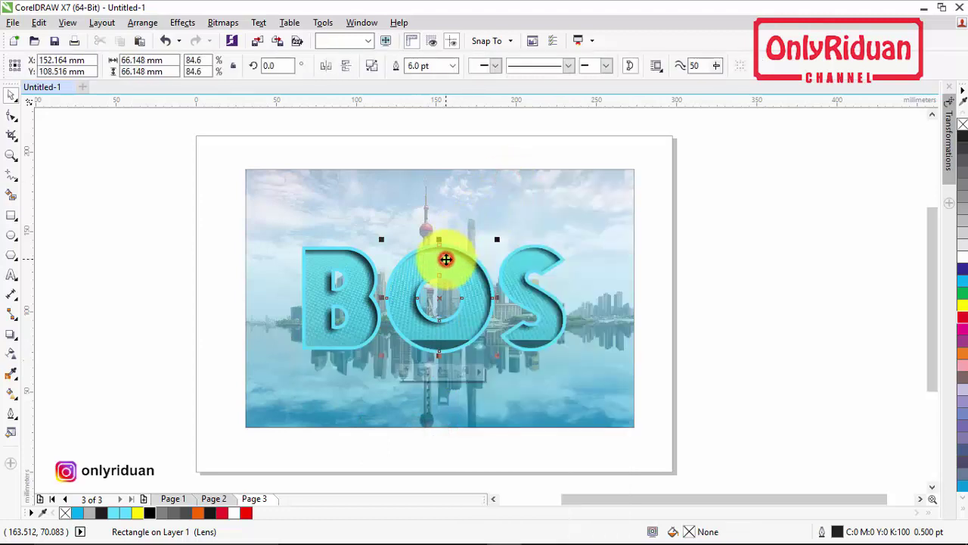
# Step: Paste one more semi-transparent black rectangle, PowerClip it inside the letter B and deselect everything
pyautogui.hotkey('ctrl', 'v')
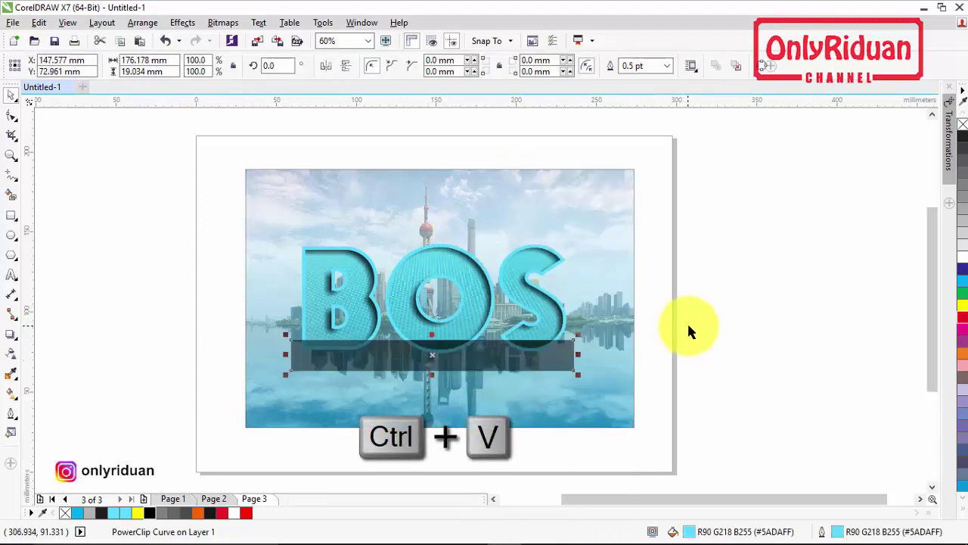
pyautogui.rightClick(482, 352)
pyautogui.click(541, 184)
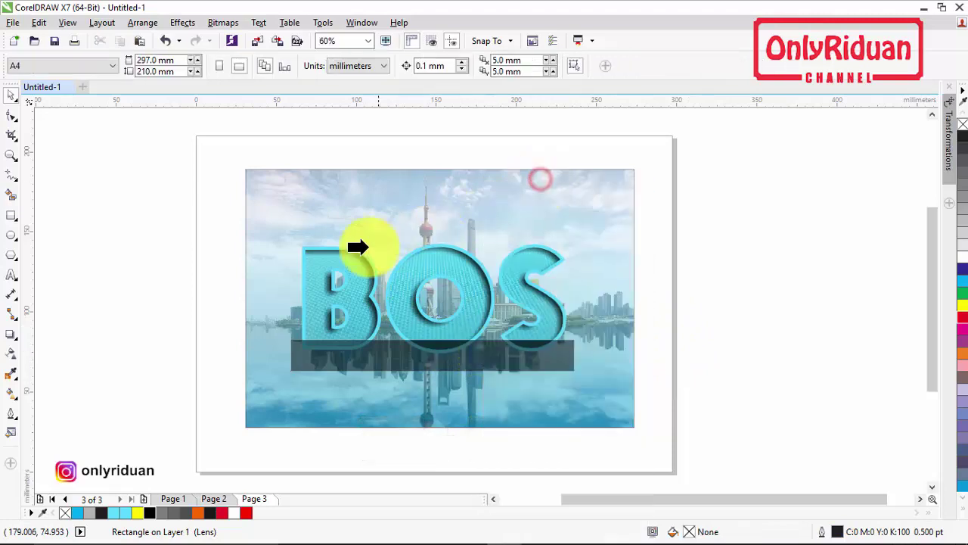
pyautogui.click(337, 264)
pyautogui.click(801, 358)
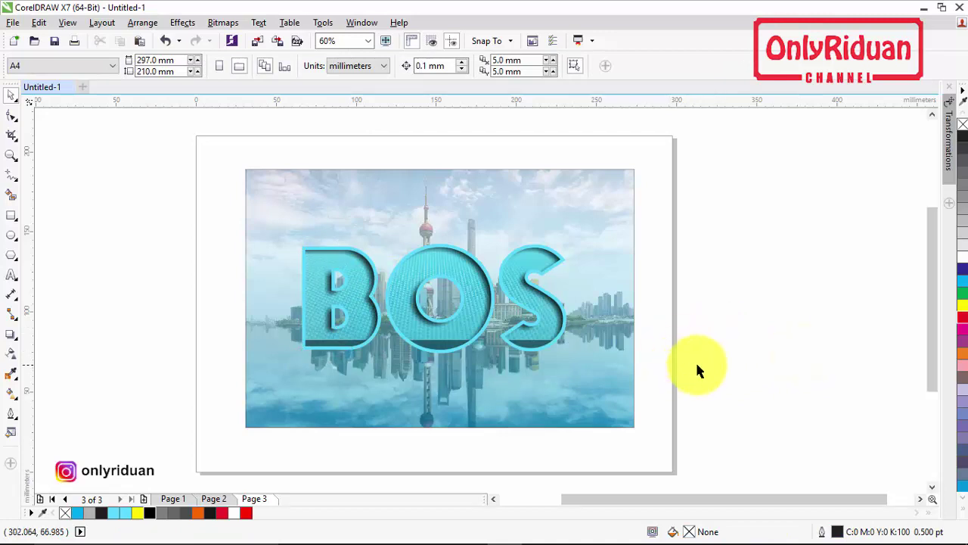
# Step: Group the three BOS letters and move the group lower on the city background
pyautogui.moveTo(697, 368); pyautogui.dragTo(264, 239)
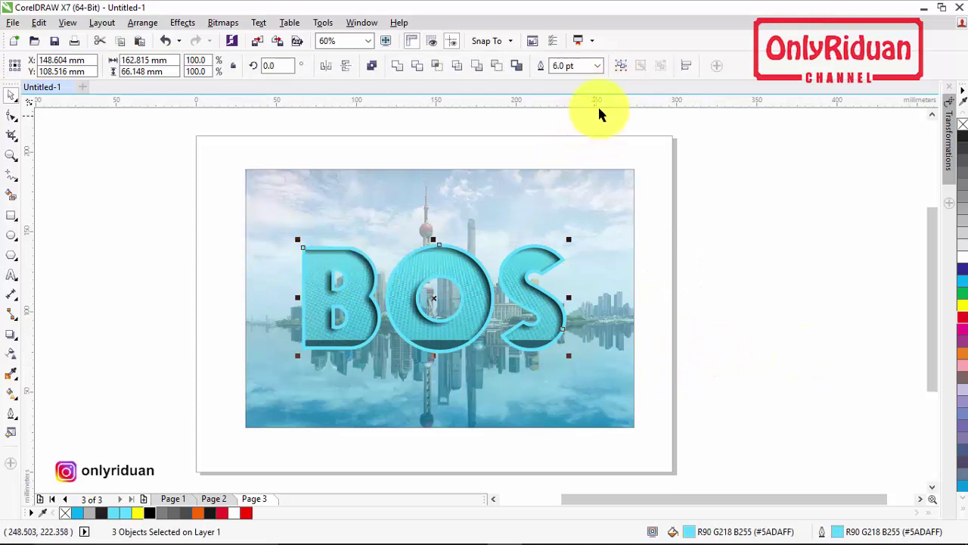
pyautogui.click(620, 65)
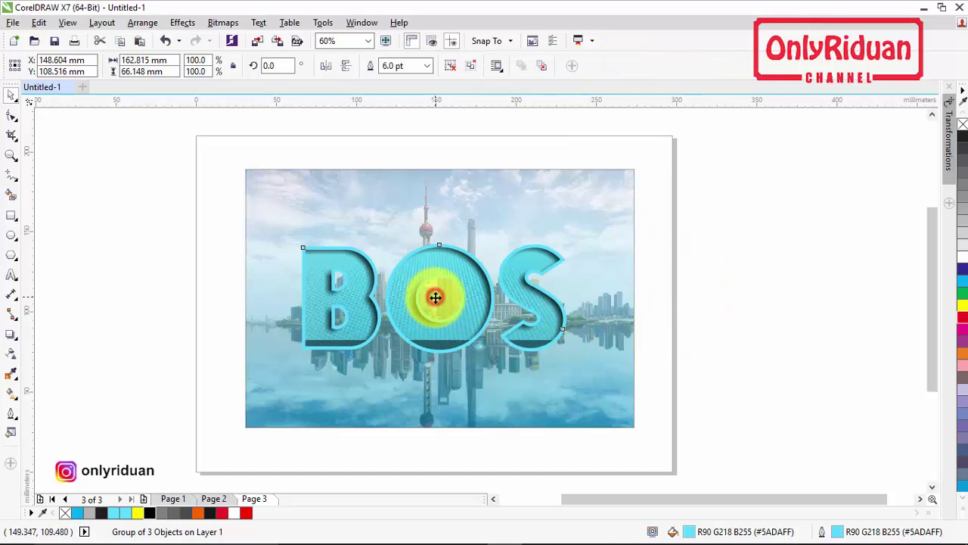
pyautogui.moveTo(436, 298); pyautogui.dragTo(440, 336)
pyautogui.click(726, 311)
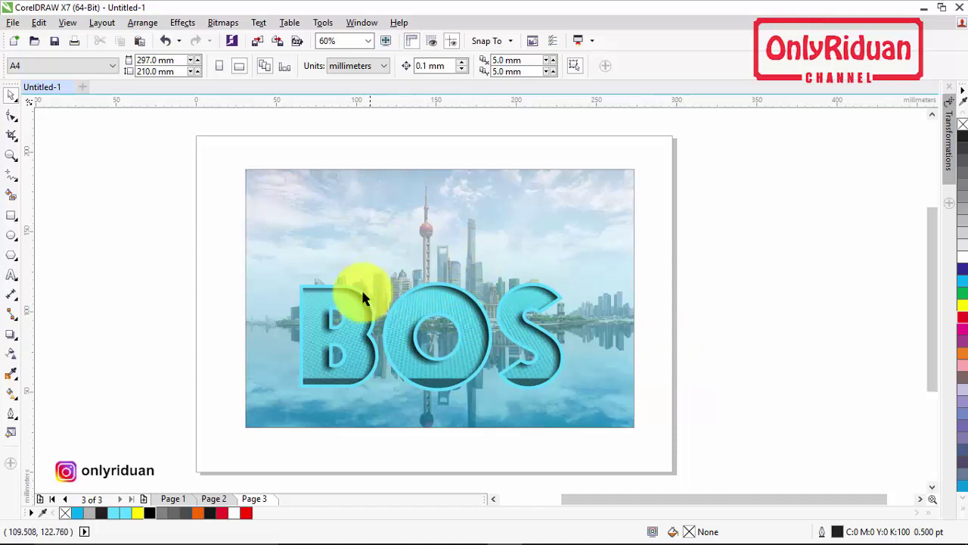
# Step: Check the finished design on Page 1, then bring the cut-out man's photo onto Page 3 and position it over the letter O
pyautogui.click(176, 498)
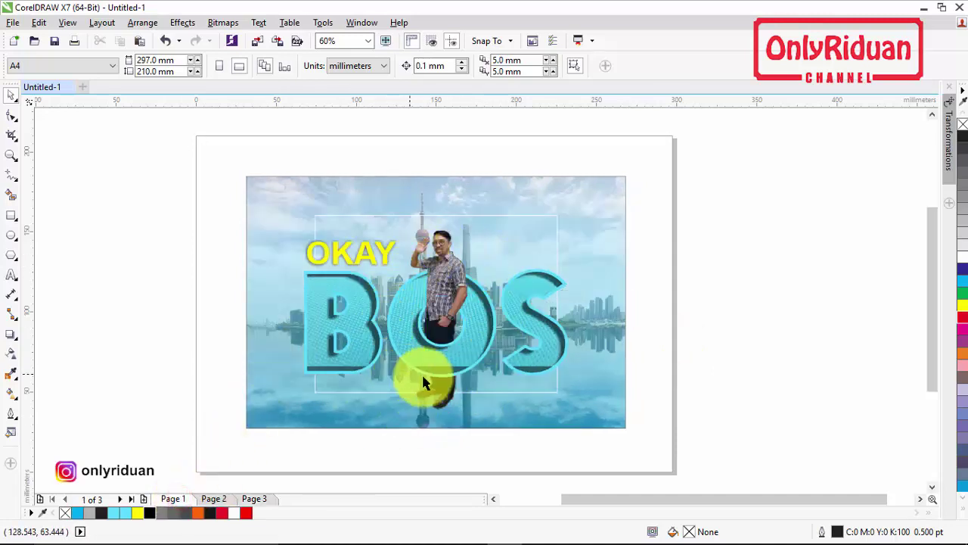
pyautogui.click(424, 333)
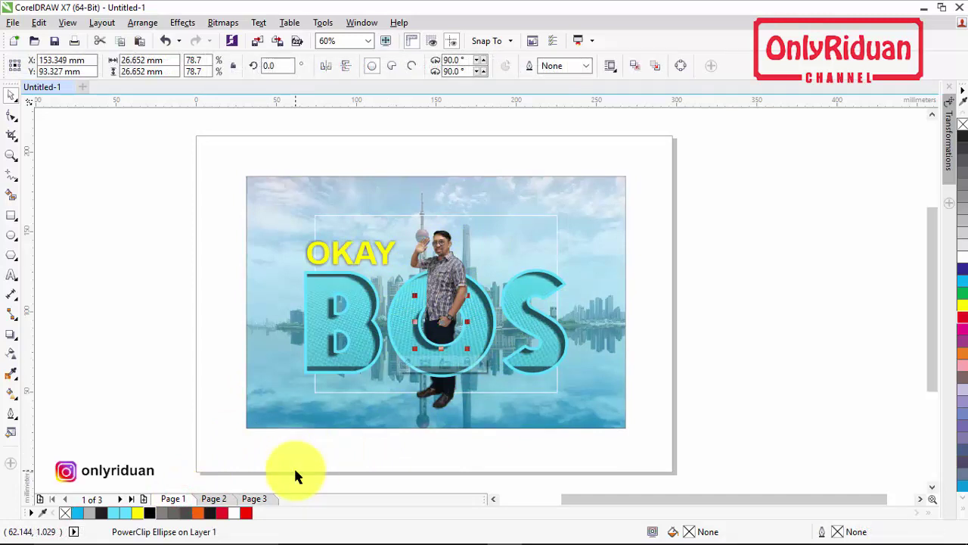
pyautogui.click(254, 498)
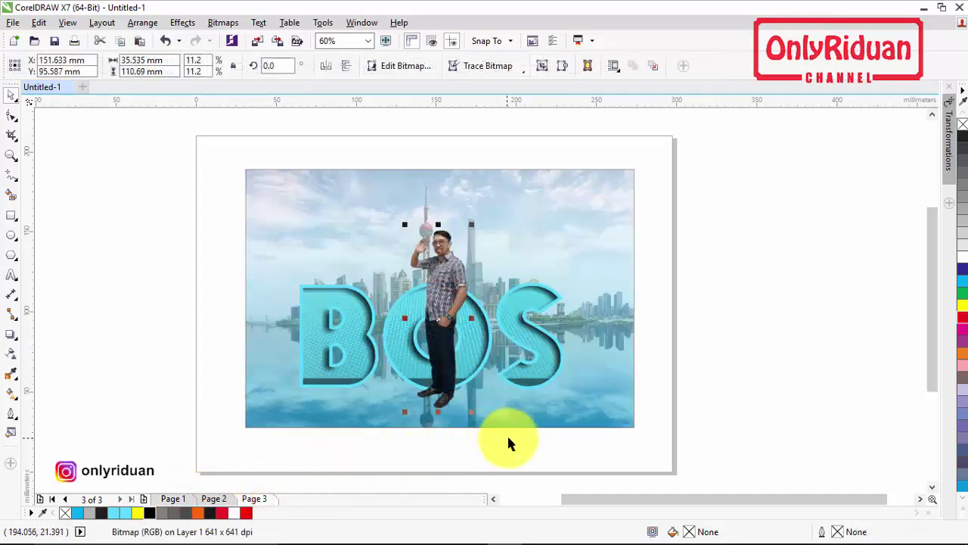
pyautogui.moveTo(449, 285)
pyautogui.mouseDown()
pyautogui.moveTo(529, 281)
pyautogui.moveTo(580, 295)
pyautogui.moveTo(443, 296)
pyautogui.mouseUp()
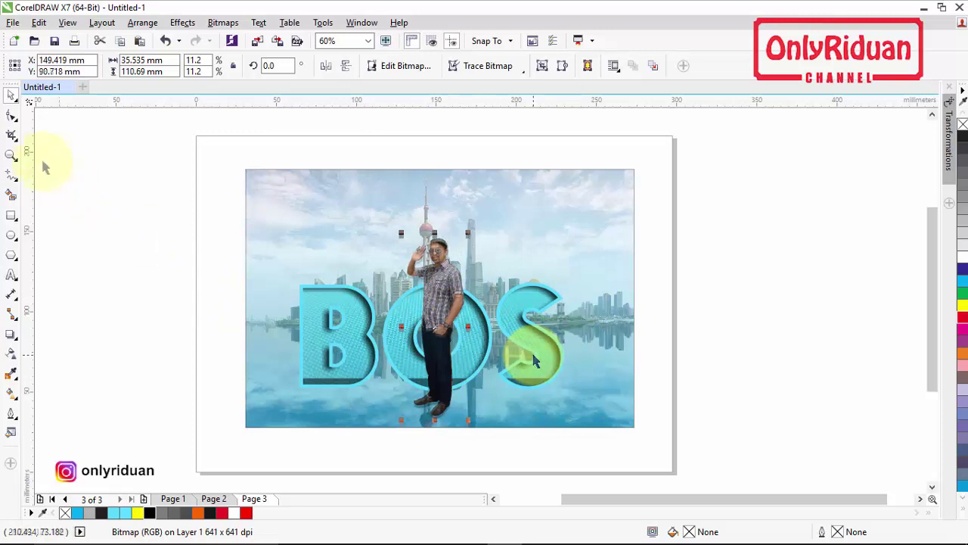
pyautogui.click(11, 155)
pyautogui.moveTo(229, 156); pyautogui.dragTo(644, 443)
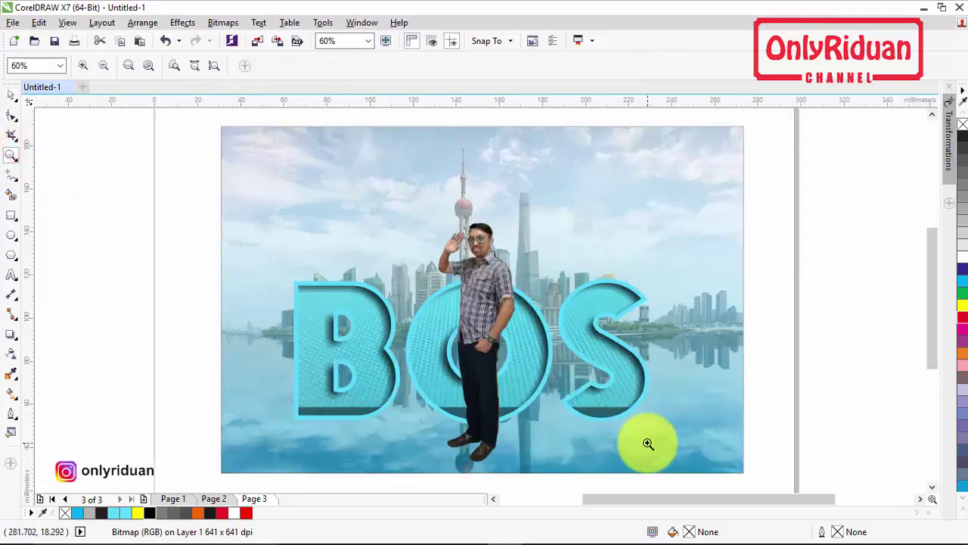
pyautogui.click(16, 95)
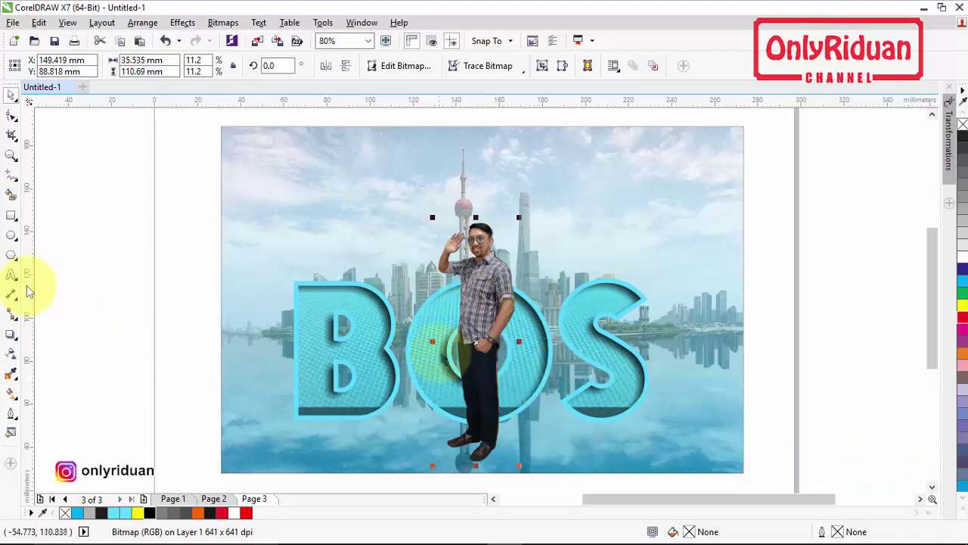
# Step: Draw a circle about 27 mm in diameter around the inner hole of the letter O
pyautogui.click(11, 237)
pyautogui.click(48, 232)
pyautogui.press('ctrl')
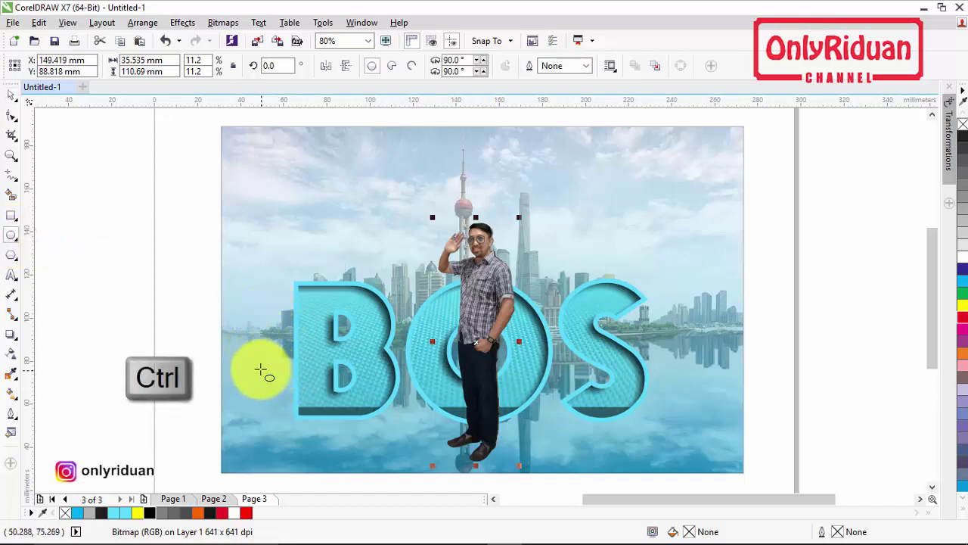
pyautogui.moveTo(240, 333); pyautogui.dragTo(477, 352)
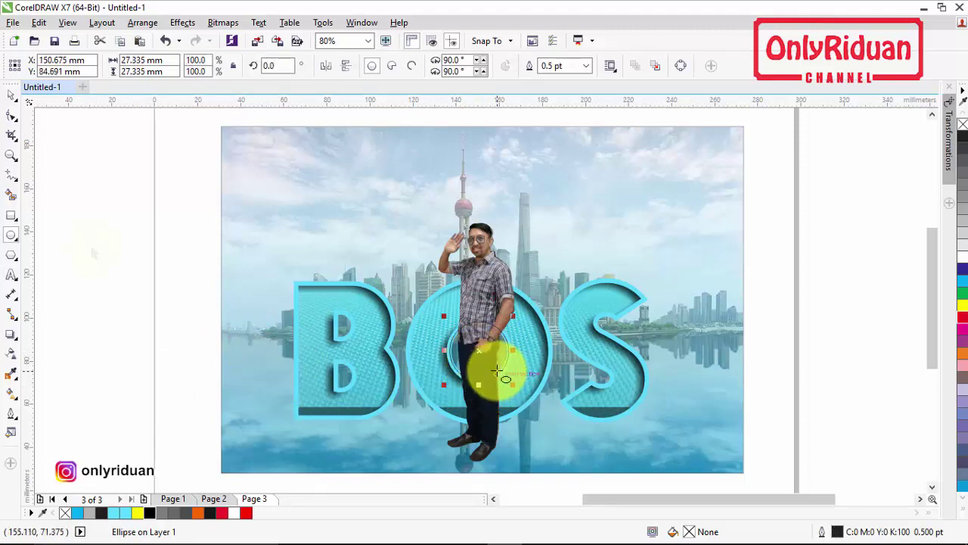
pyautogui.press('Escape')
# Step: PowerClip the man's photo inside the circle at the center of the letter O
pyautogui.click(488, 281)
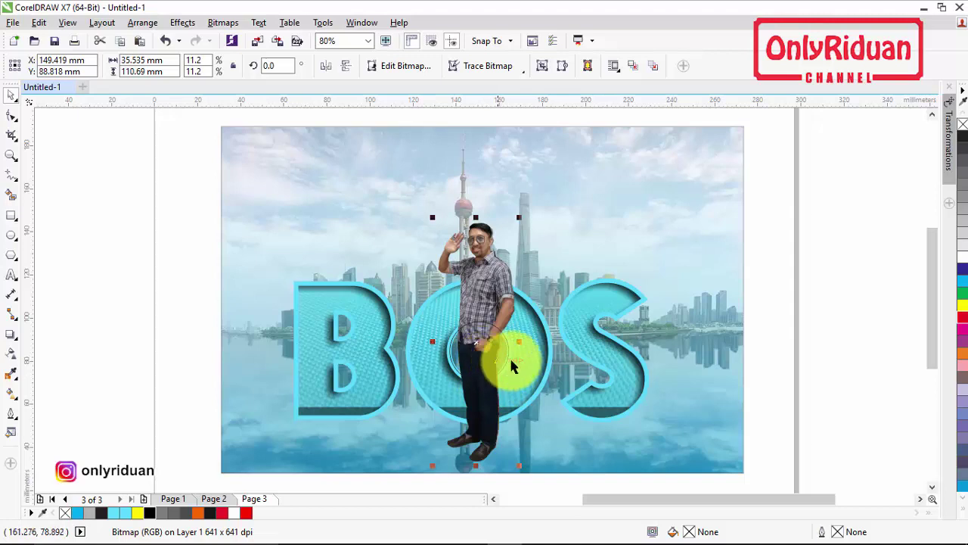
pyautogui.click(759, 220)
pyautogui.click(499, 277)
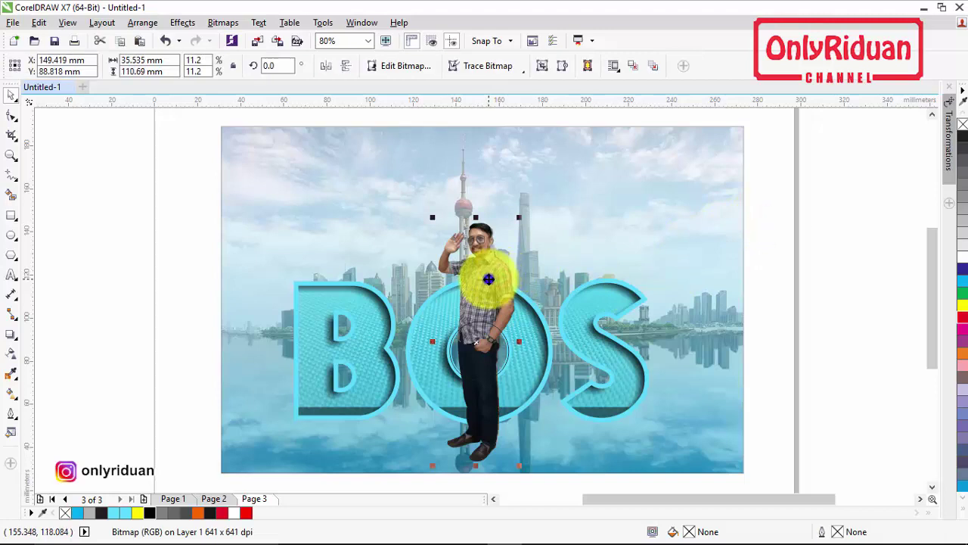
pyautogui.rightClick(488, 279)
pyautogui.click(539, 139)
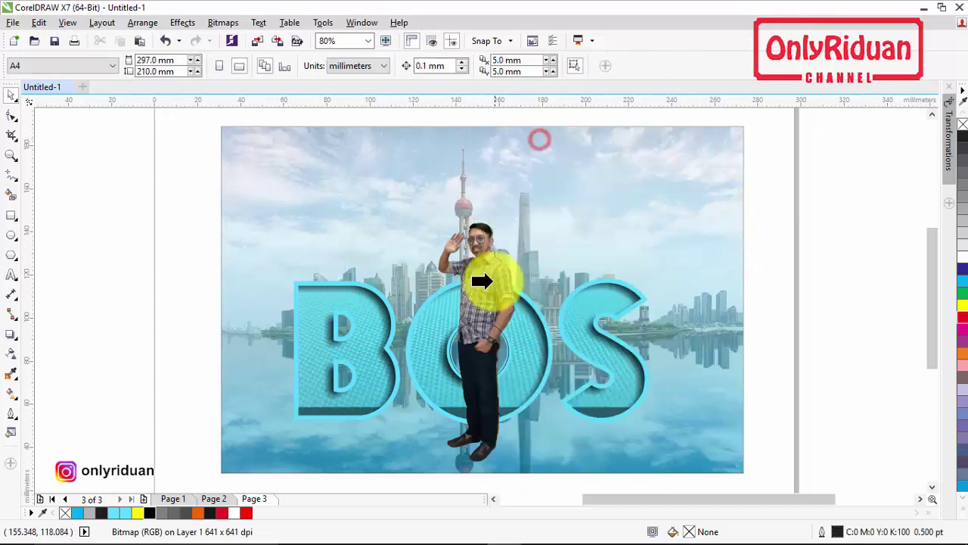
pyautogui.click(500, 352)
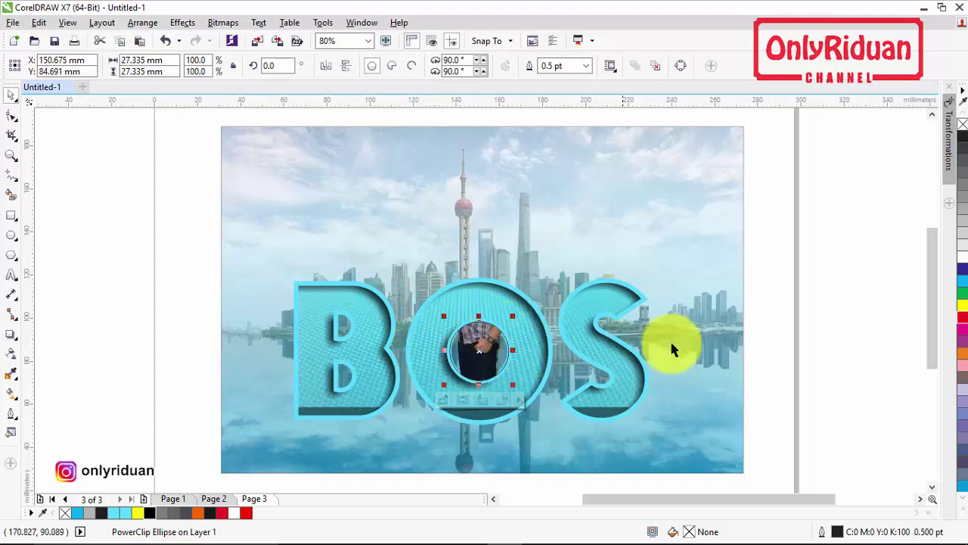
# Step: Open the circle's PowerClip contents for editing and duplicate the man's photo in place
pyautogui.click(828, 297)
pyautogui.click(495, 359)
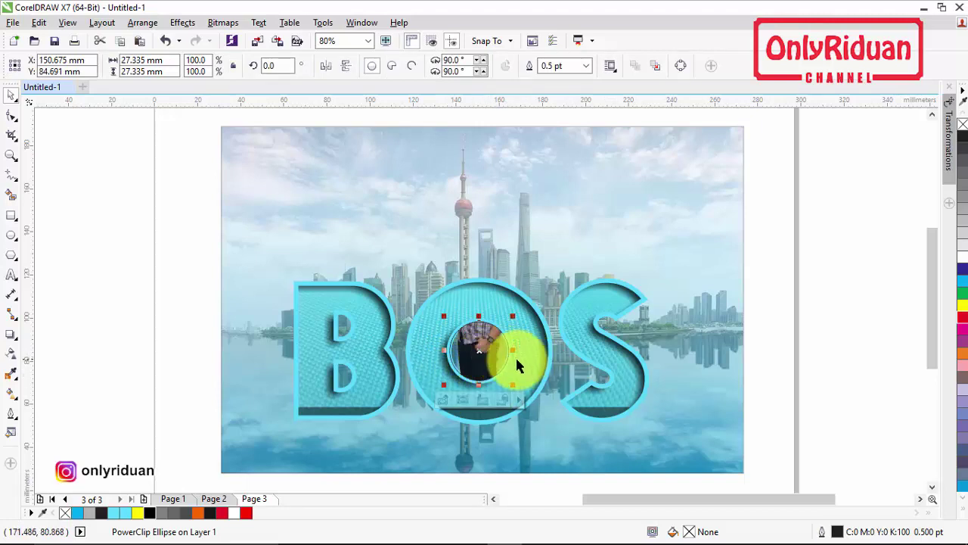
pyautogui.rightClick(482, 338)
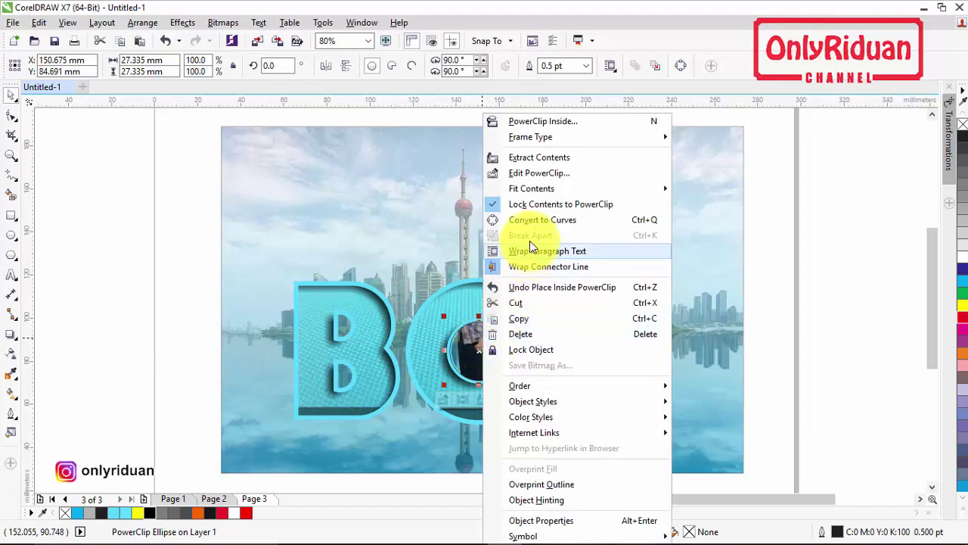
pyautogui.click(539, 173)
pyautogui.click(489, 285)
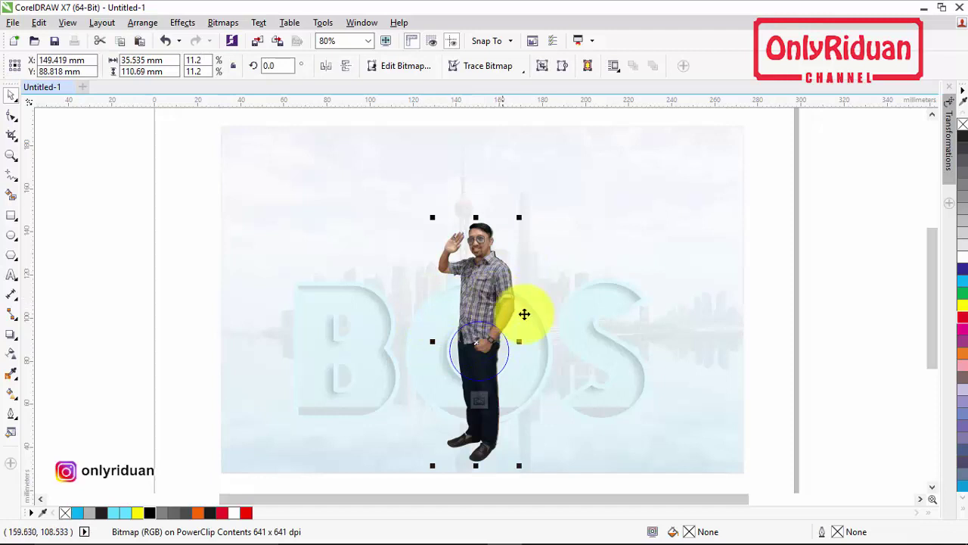
pyautogui.hotkey('ctrl', 'c')
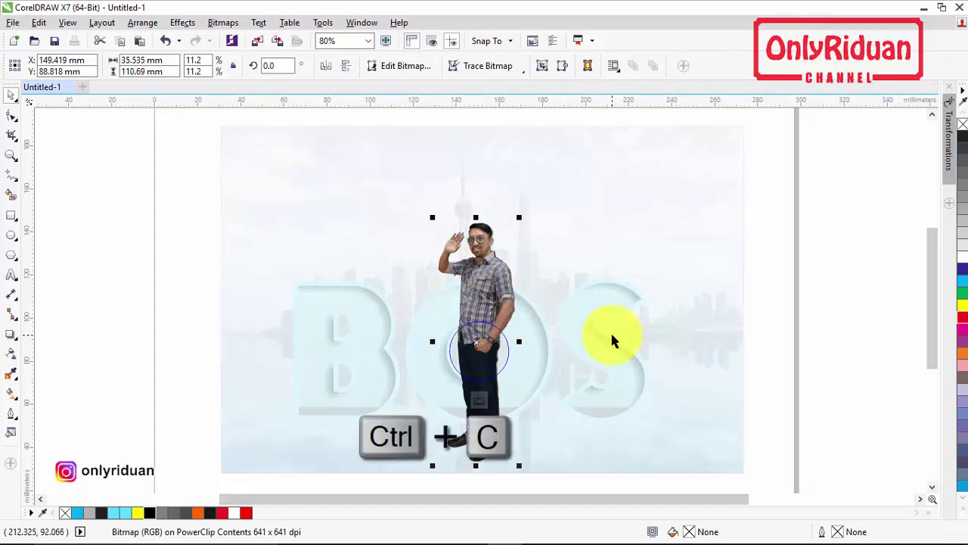
pyautogui.hotkey('ctrl', 'v')
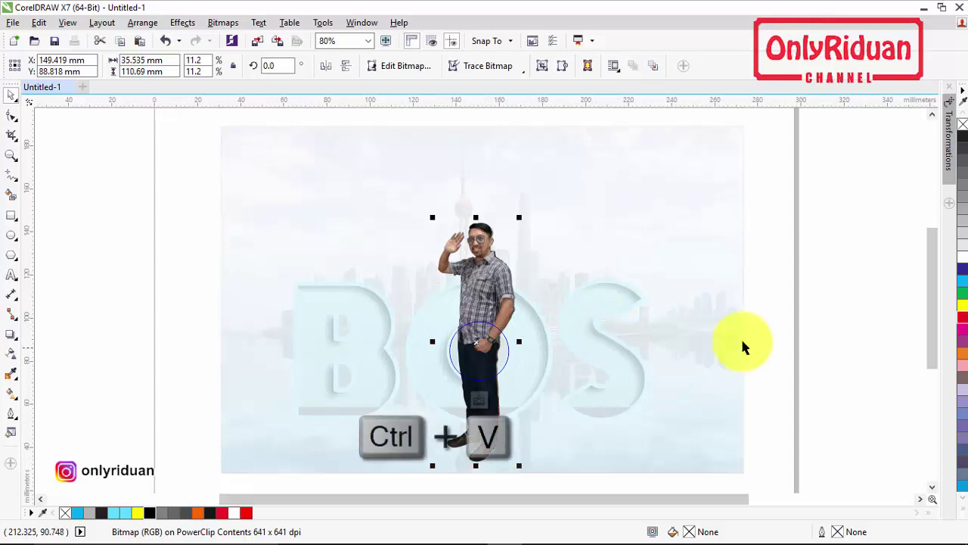
pyautogui.click(820, 323)
pyautogui.click(481, 312)
pyautogui.moveTo(481, 312); pyautogui.dragTo(594, 319)
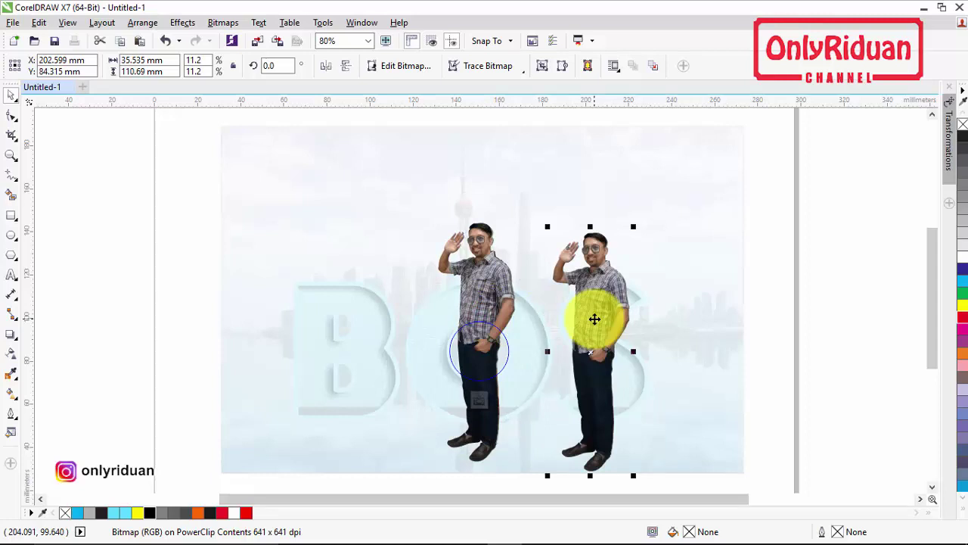
pyautogui.hotkey('ctrl', 'z')
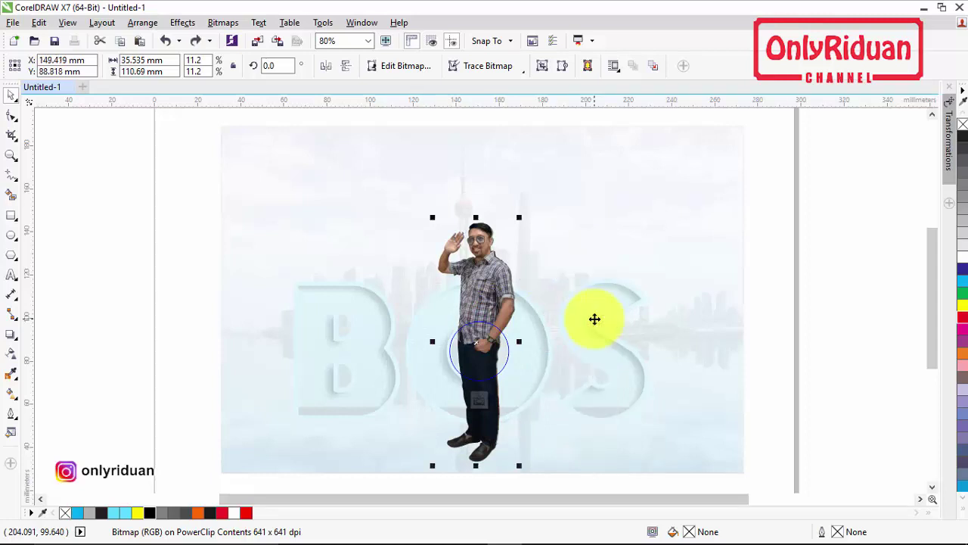
# Step: Draw a thin rectangle about 51 x 3.6 mm across the man's waist and select it together with his photo
pyautogui.click(11, 215)
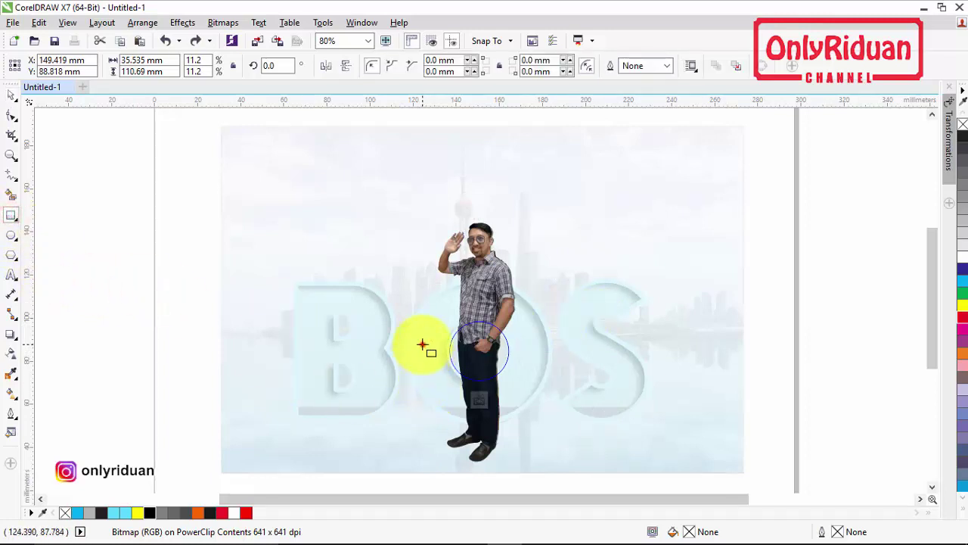
pyautogui.moveTo(422, 345); pyautogui.dragTo(531, 351)
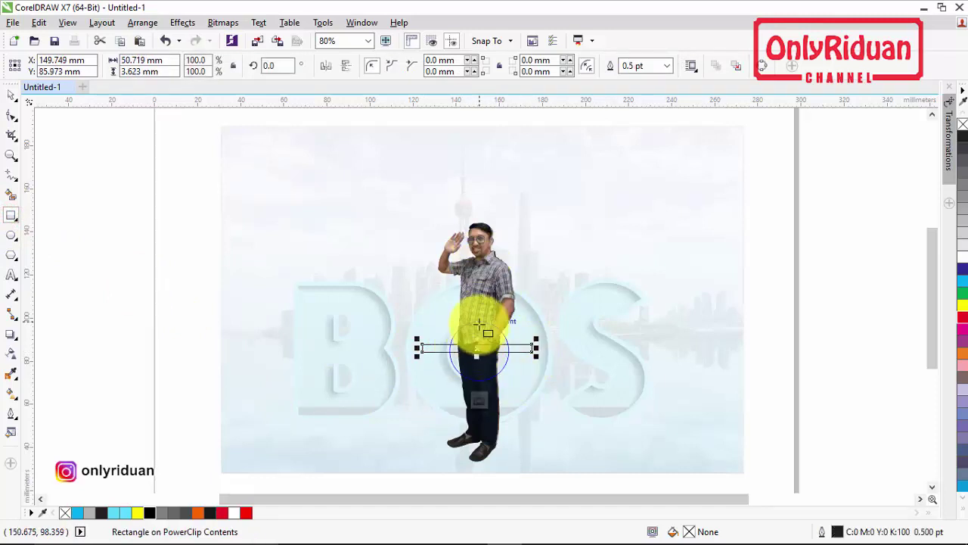
pyautogui.click(9, 99)
pyautogui.click(472, 348)
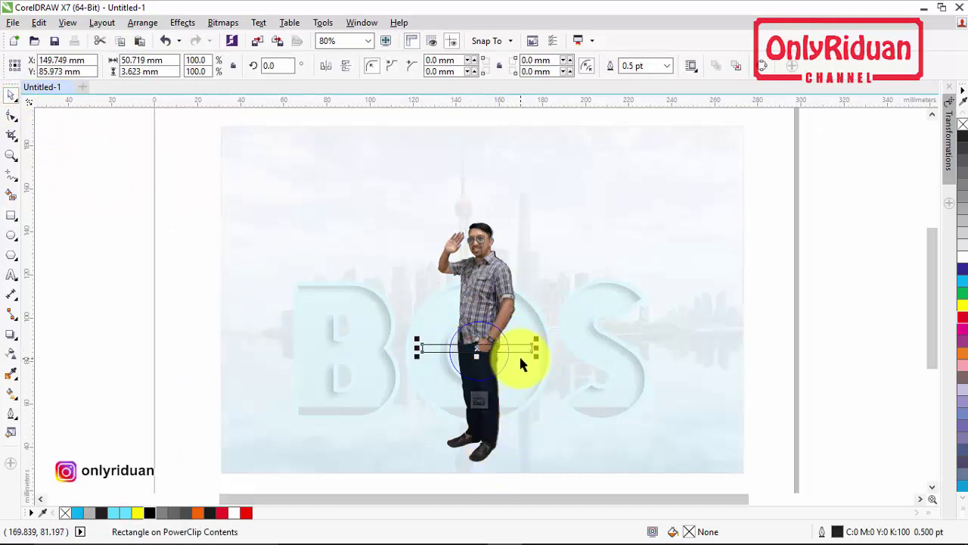
pyautogui.press('shift')
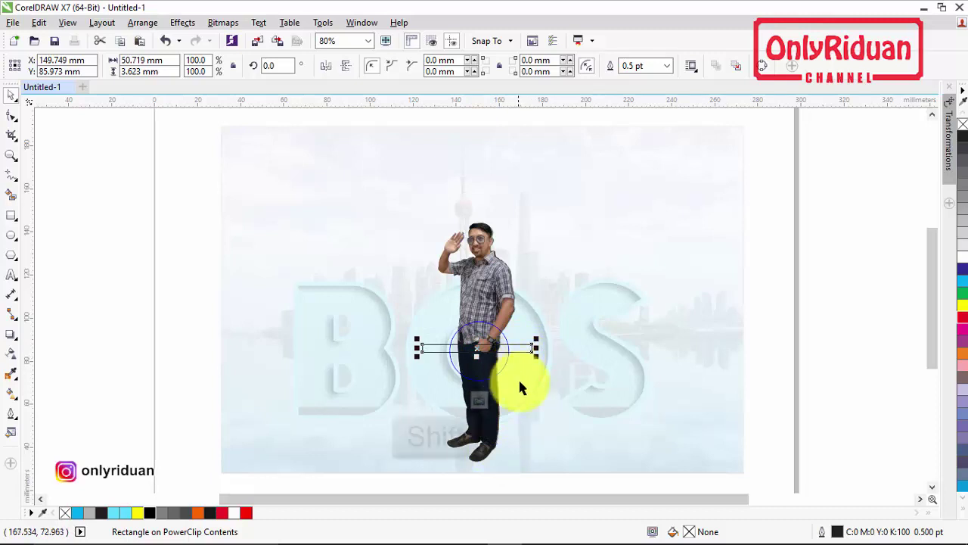
pyautogui.keyDown('shift'); pyautogui.click(480, 281); pyautogui.keyUp('shift')
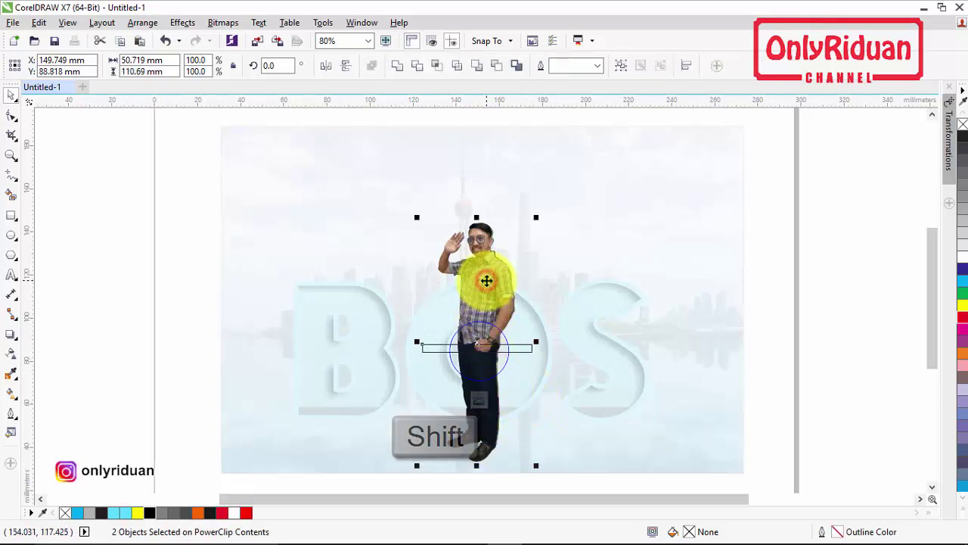
# Step: Trim the duplicate of the man's photo with the thin waist rectangle and delete the rectangle
pyautogui.click(418, 68)
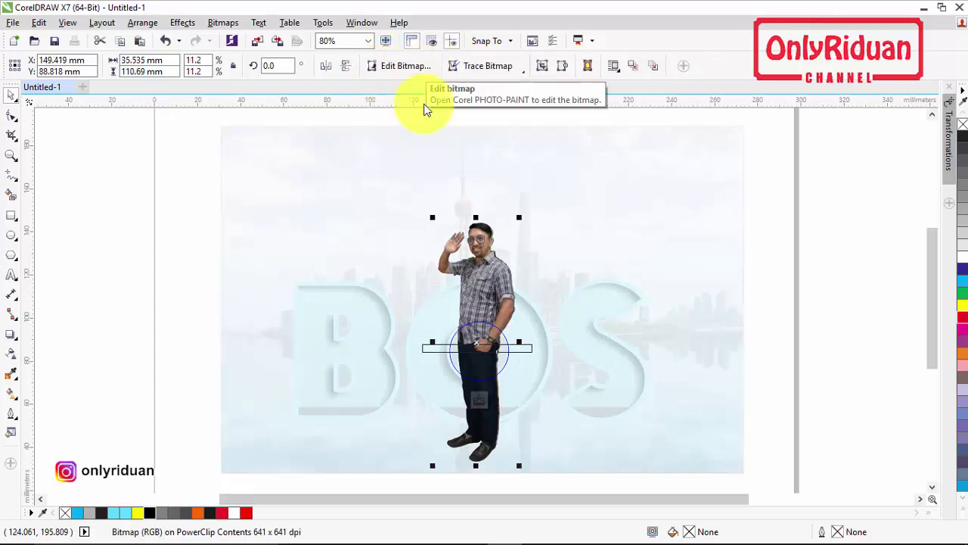
pyautogui.click(361, 180)
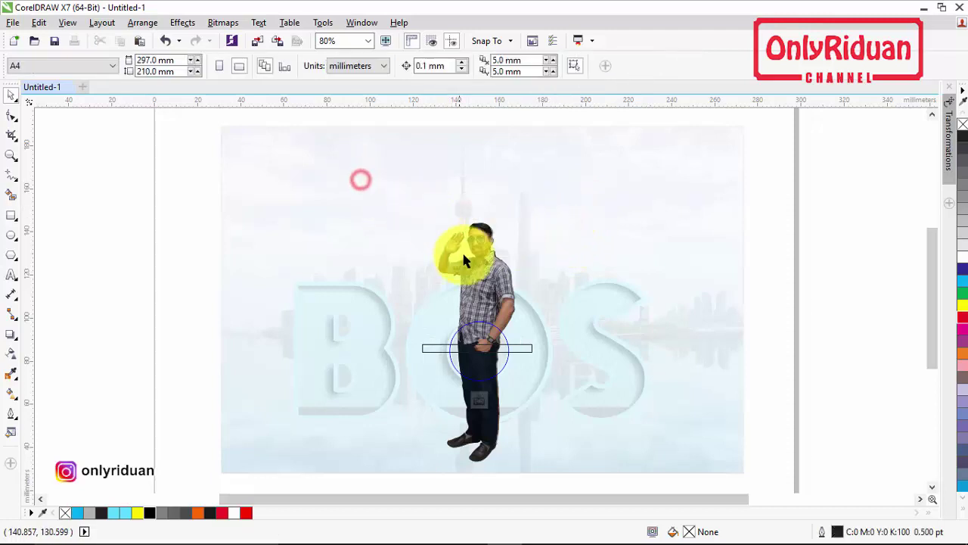
pyautogui.moveTo(464, 260); pyautogui.dragTo(583, 272)
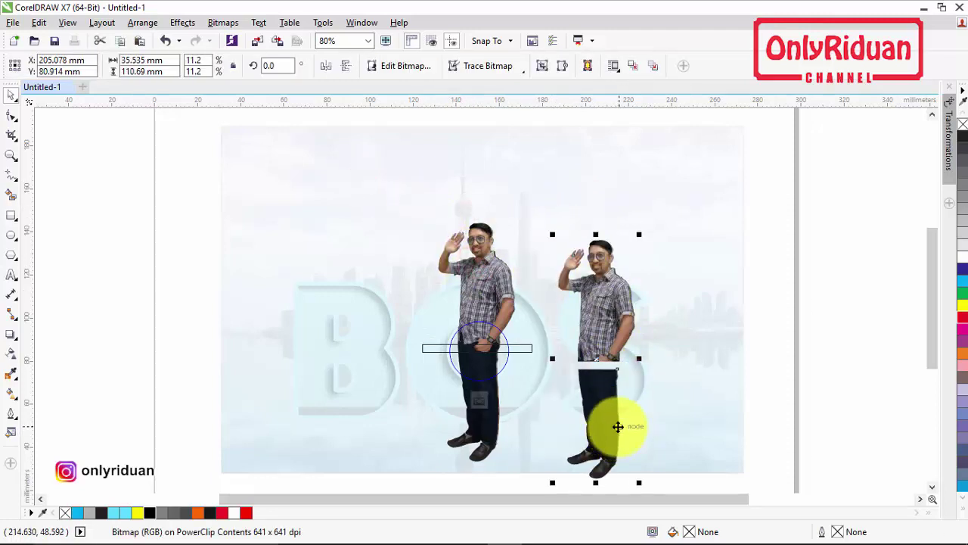
pyautogui.hotkey('ctrl', 'z')
pyautogui.click(890, 312)
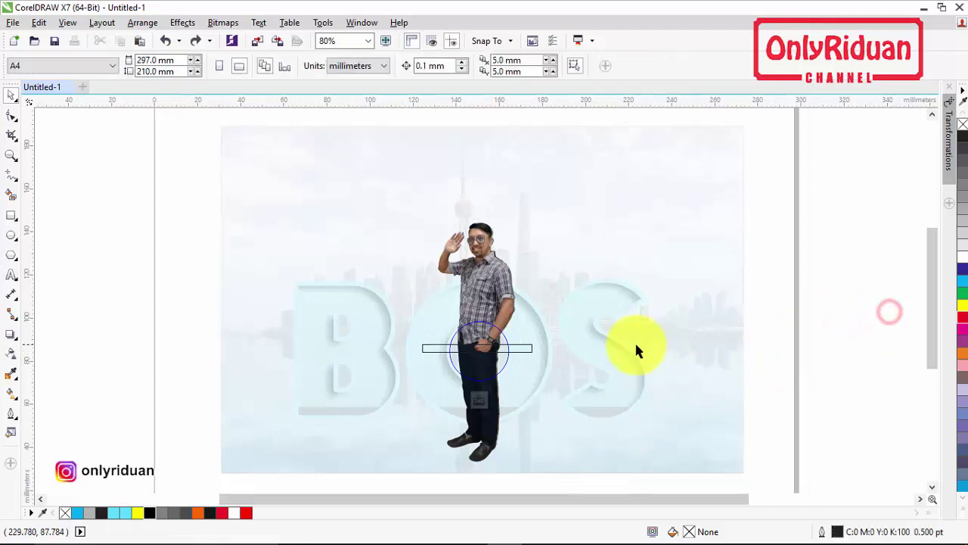
pyautogui.click(532, 348)
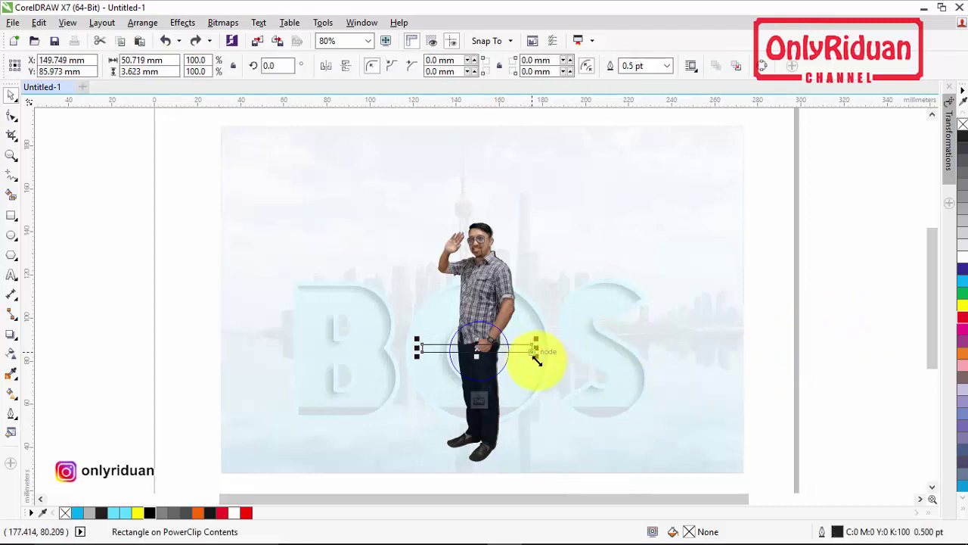
pyautogui.press('Delete')
# Step: Cut the trimmed copy of the man's photo out of the circle's PowerClip contents
pyautogui.click(488, 276)
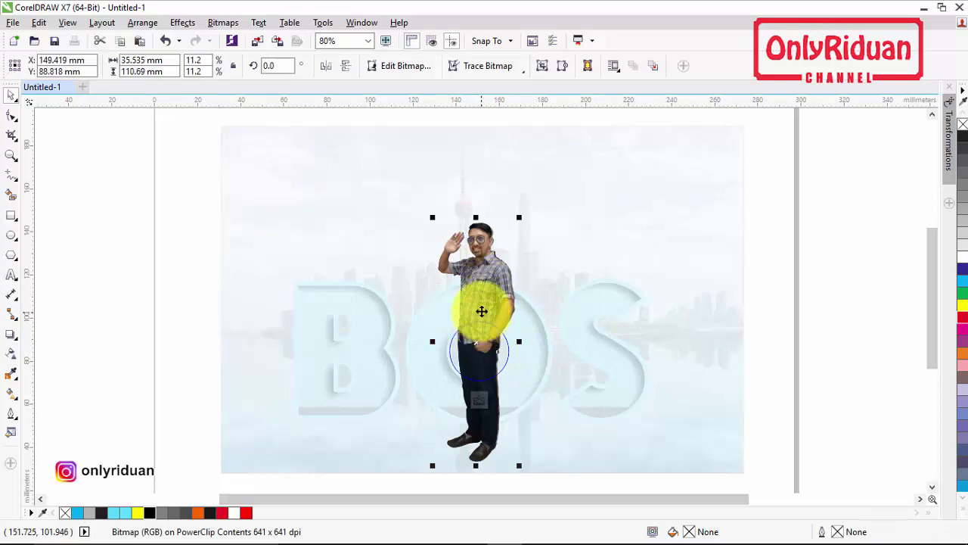
pyautogui.moveTo(480, 318); pyautogui.dragTo(592, 340)
pyautogui.hotkey('ctrl', 'z')
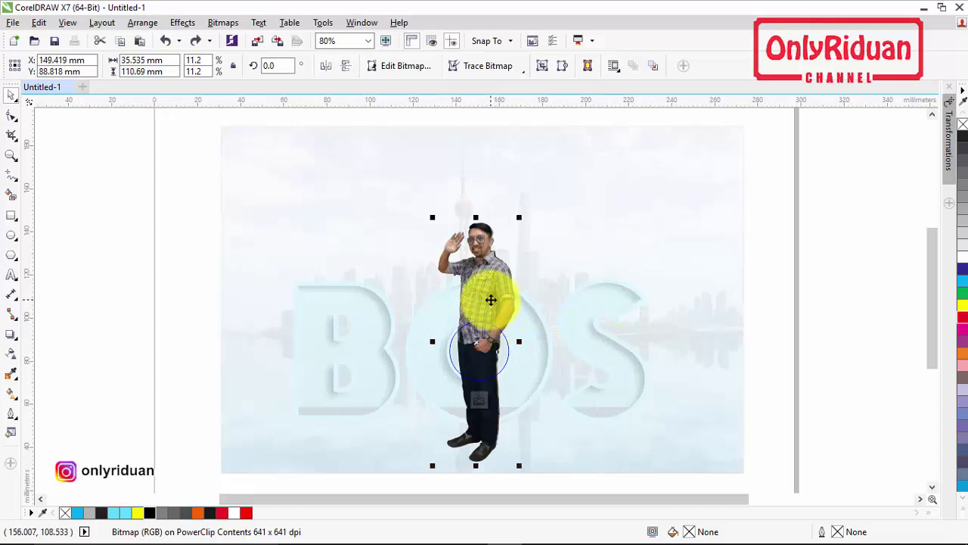
pyautogui.hotkey('ctrl', 'x')
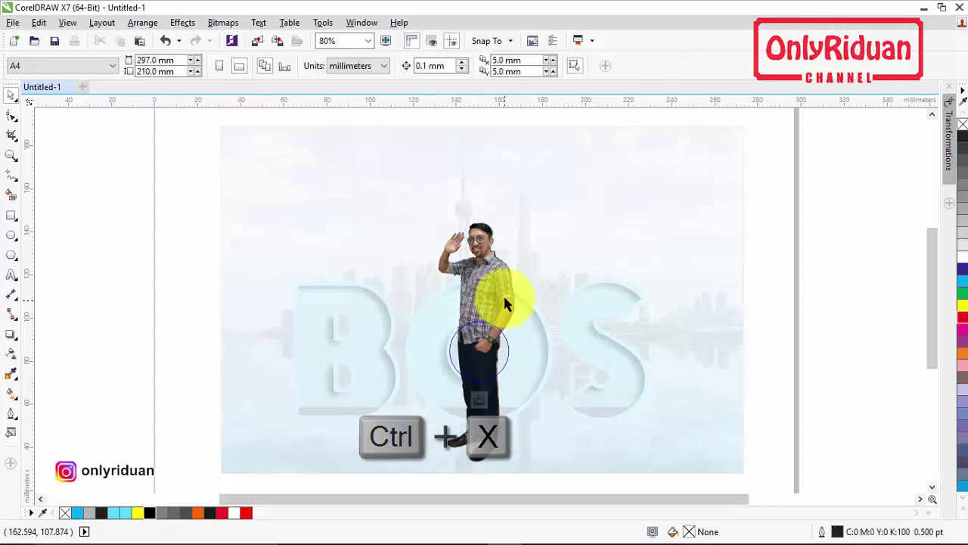
pyautogui.click(490, 306)
pyautogui.moveTo(492, 292); pyautogui.dragTo(605, 307)
pyautogui.hotkey('ctrl', 'z')
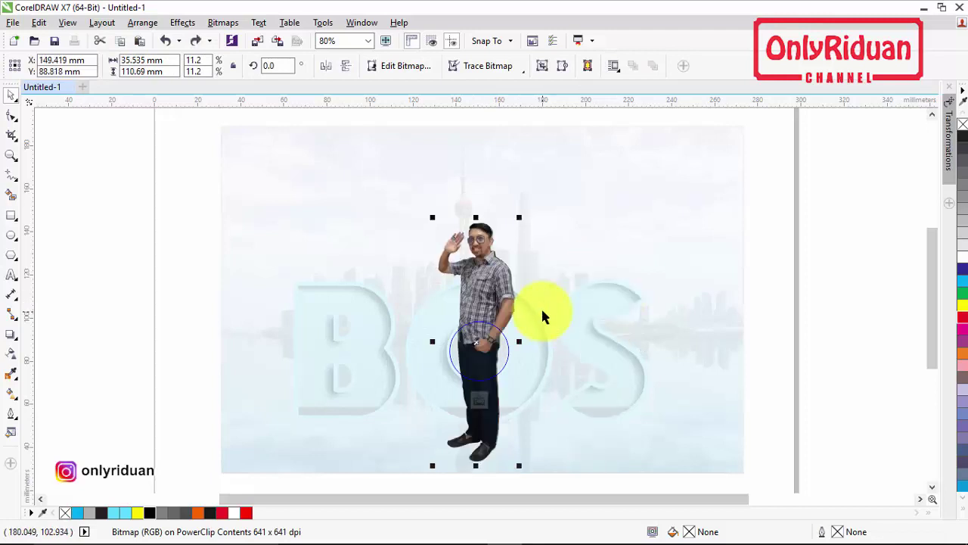
# Step: Finish editing the circle's PowerClip and paste the trimmed photo in place on the page
pyautogui.rightClick(482, 339)
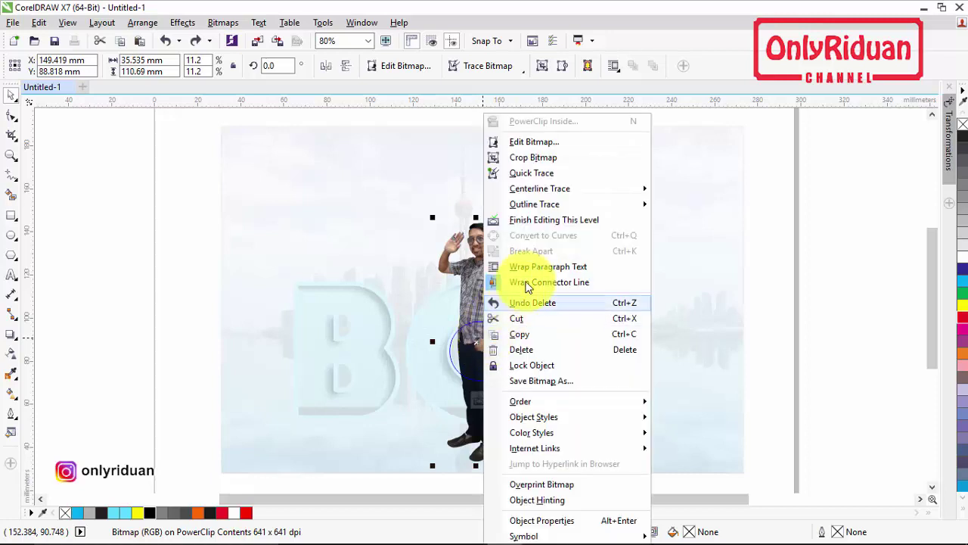
pyautogui.click(547, 220)
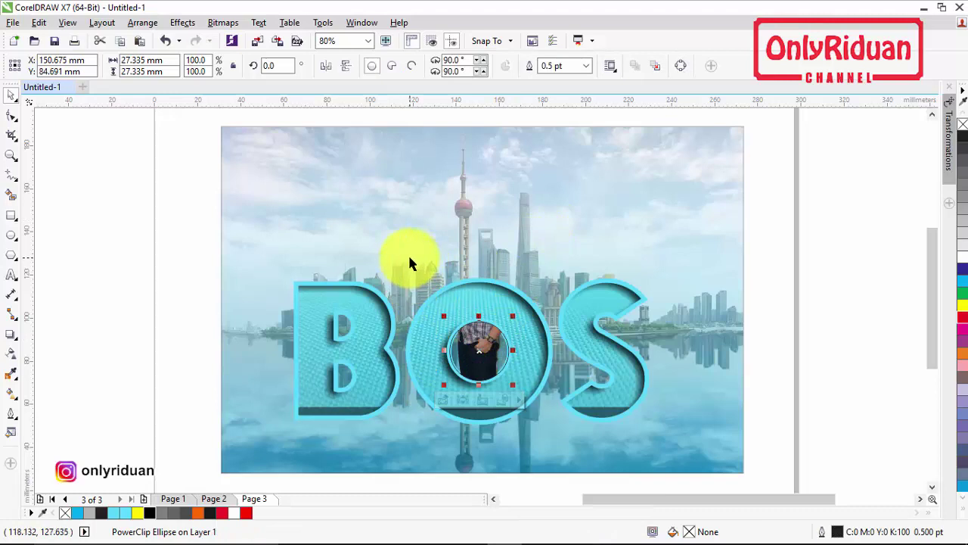
pyautogui.hotkey('ctrl', 'v')
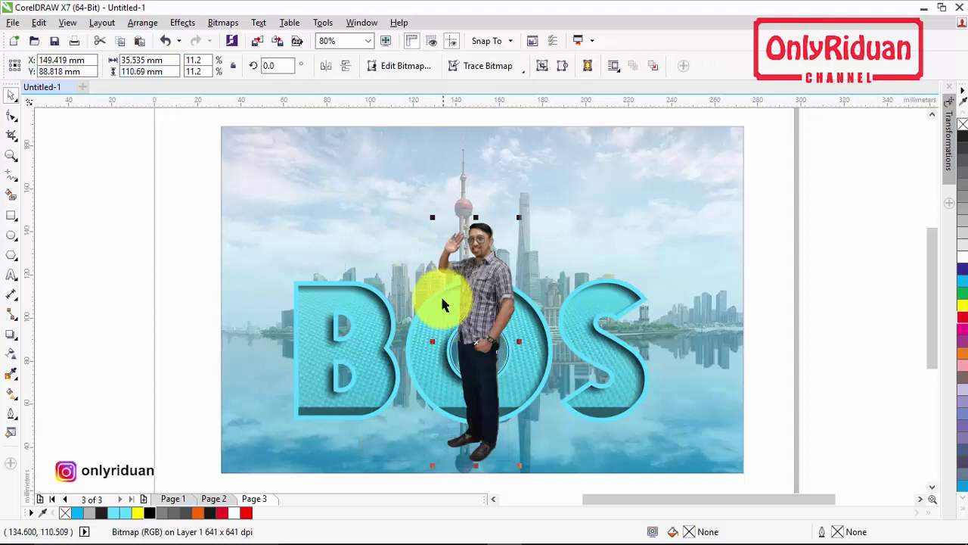
pyautogui.click(779, 292)
pyautogui.click(450, 257)
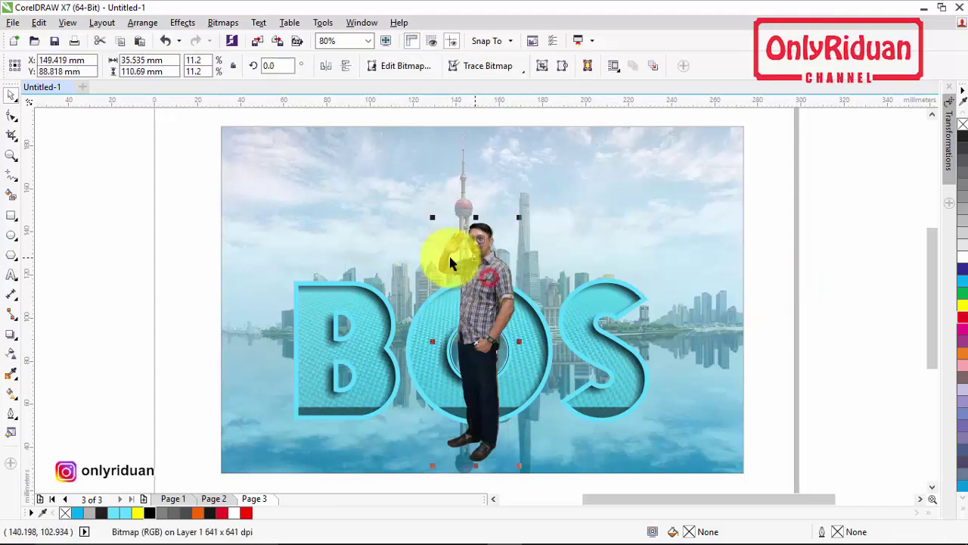
pyautogui.click(482, 295)
pyautogui.moveTo(485, 295); pyautogui.dragTo(521, 318)
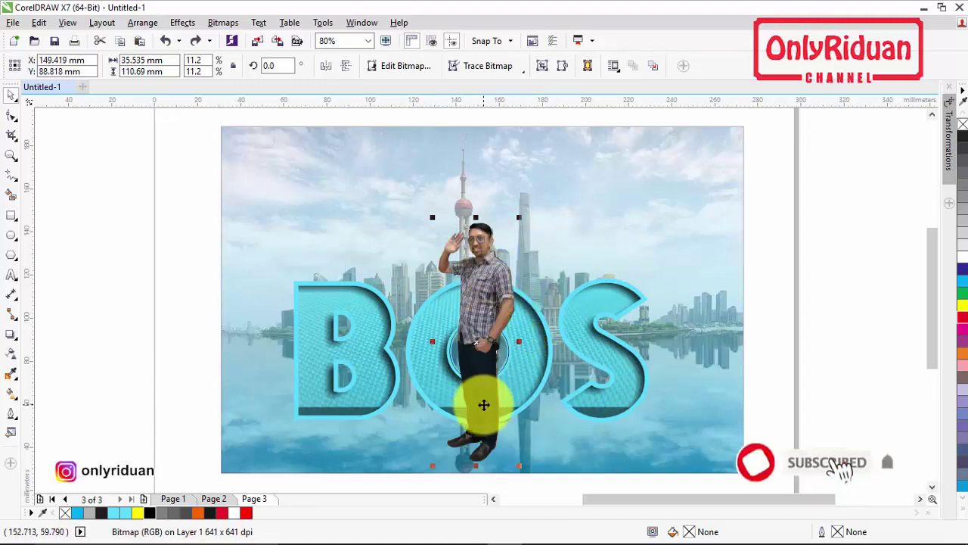
# Step: Break the pasted bitmap apart so the man's upper body and legs are separate objects
pyautogui.click(143, 23)
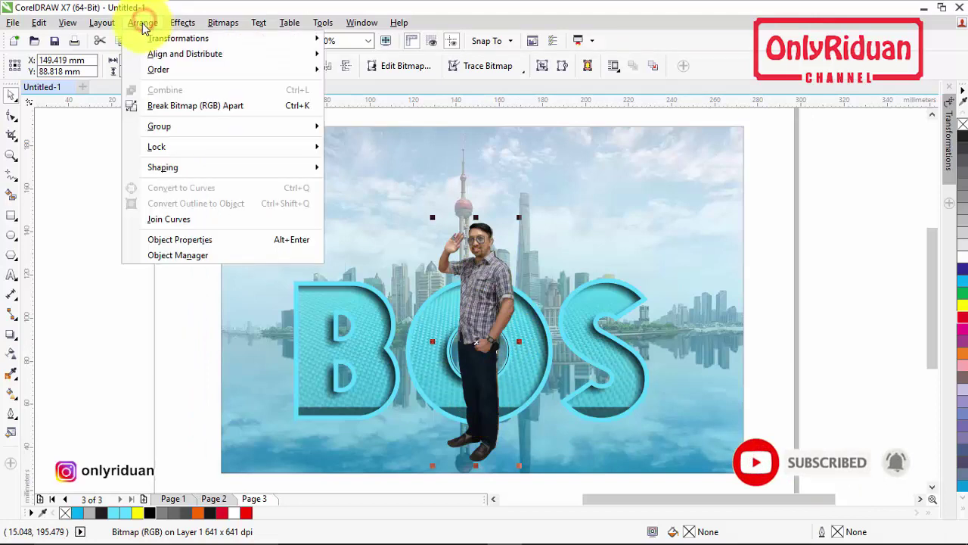
pyautogui.click(205, 106)
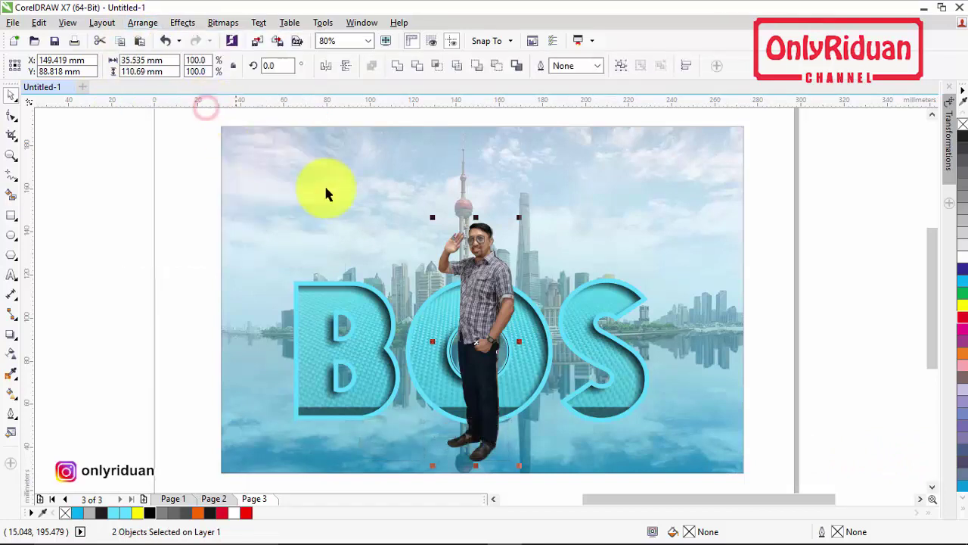
pyautogui.click(838, 306)
pyautogui.moveTo(488, 302); pyautogui.dragTo(575, 279)
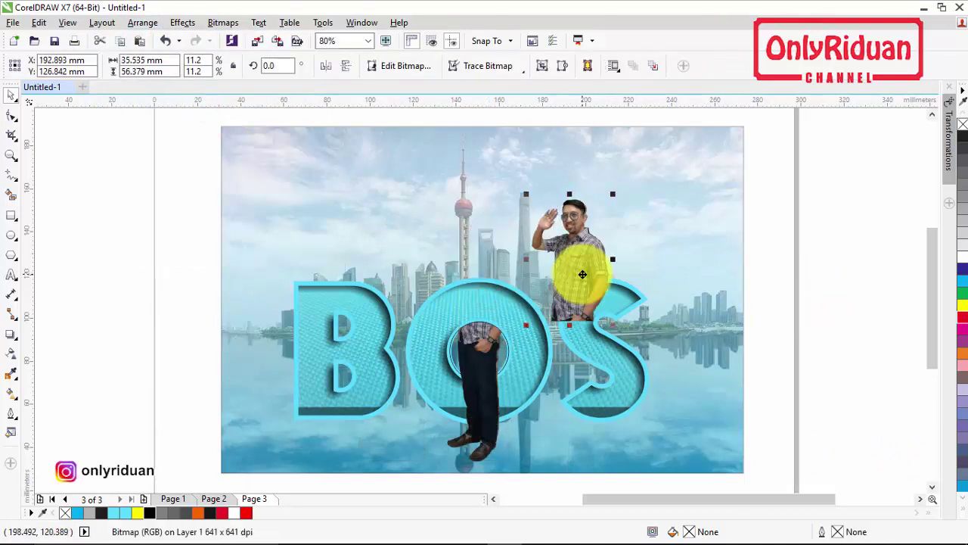
pyautogui.click(490, 345)
pyautogui.moveTo(423, 379); pyautogui.dragTo(411, 382)
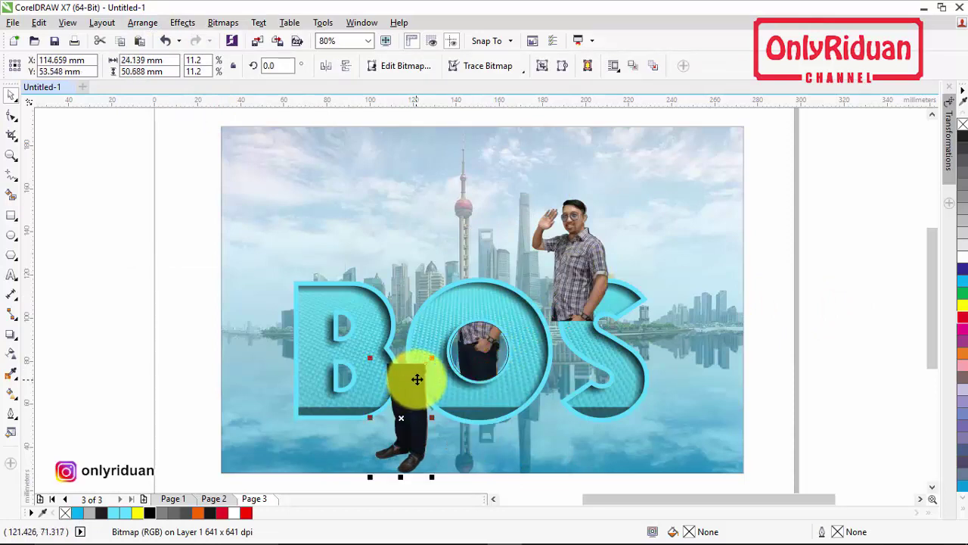
pyautogui.hotkey('ctrl', 'z')
pyautogui.hotkey('ctrl', 'z')
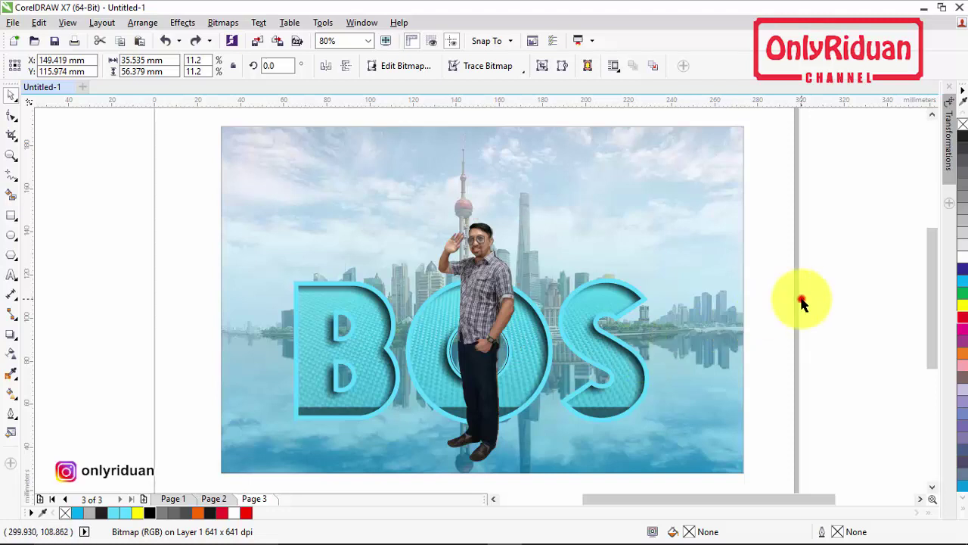
# Step: Send the man's legs piece two levels back so it sits behind the letter O
pyautogui.click(802, 300)
pyautogui.click(488, 386)
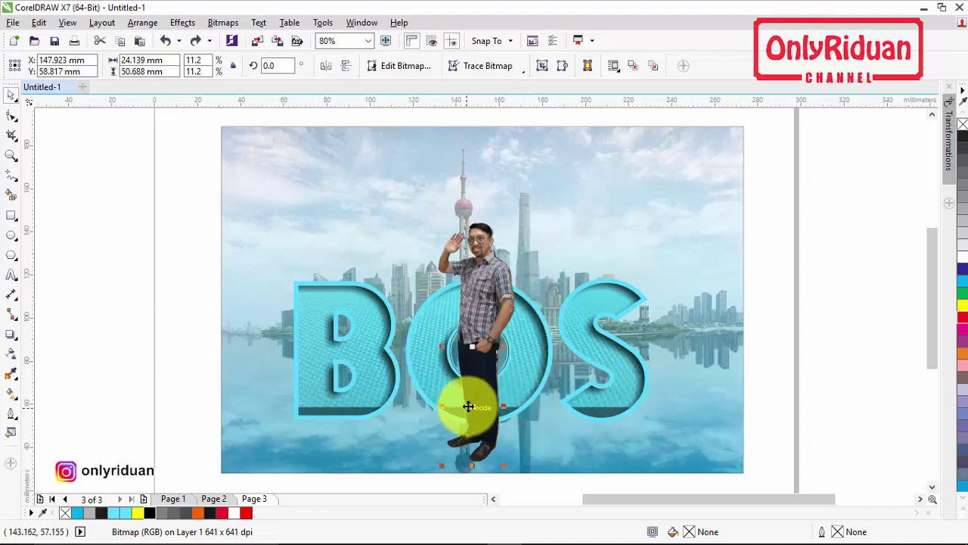
pyautogui.hotkey('ctrl', 'pagedown')
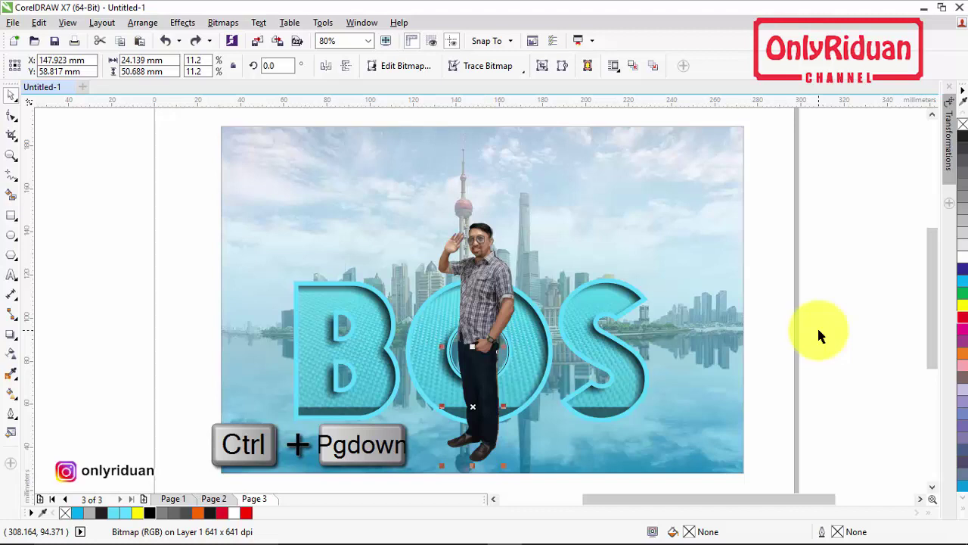
pyautogui.hotkey('ctrl', 'pagedown')
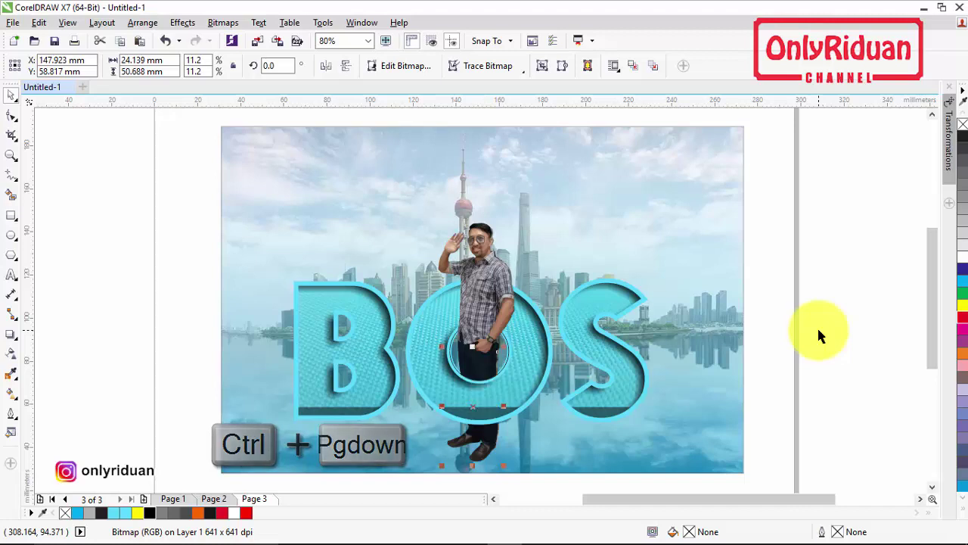
pyautogui.click(813, 359)
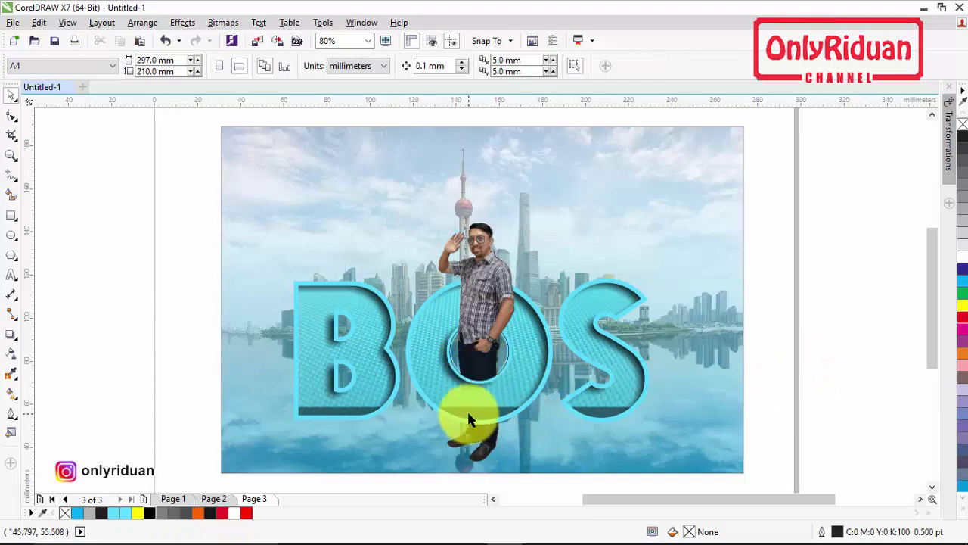
# Step: Set the outline width of the PowerClip circle in the center of the O to None
pyautogui.click(506, 359)
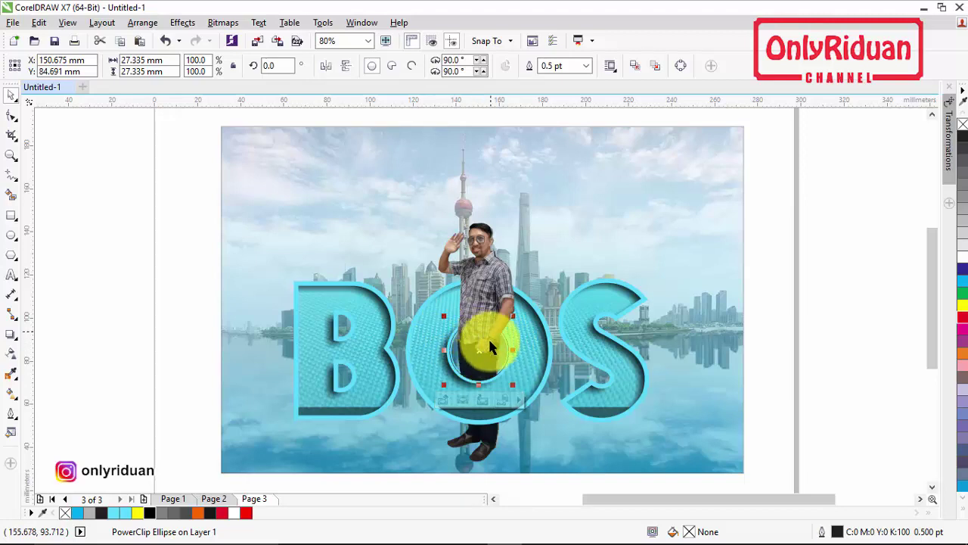
pyautogui.click(793, 318)
pyautogui.click(505, 352)
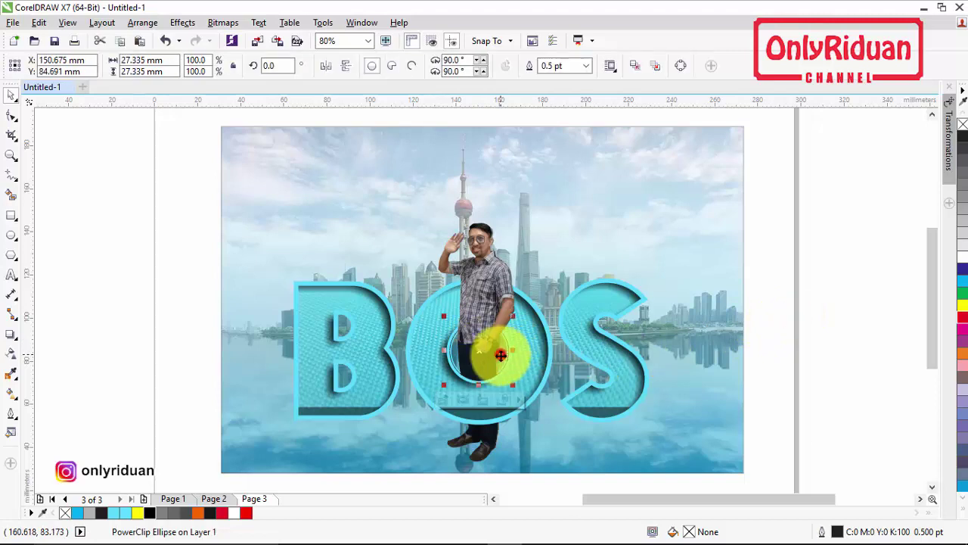
pyautogui.click(587, 68)
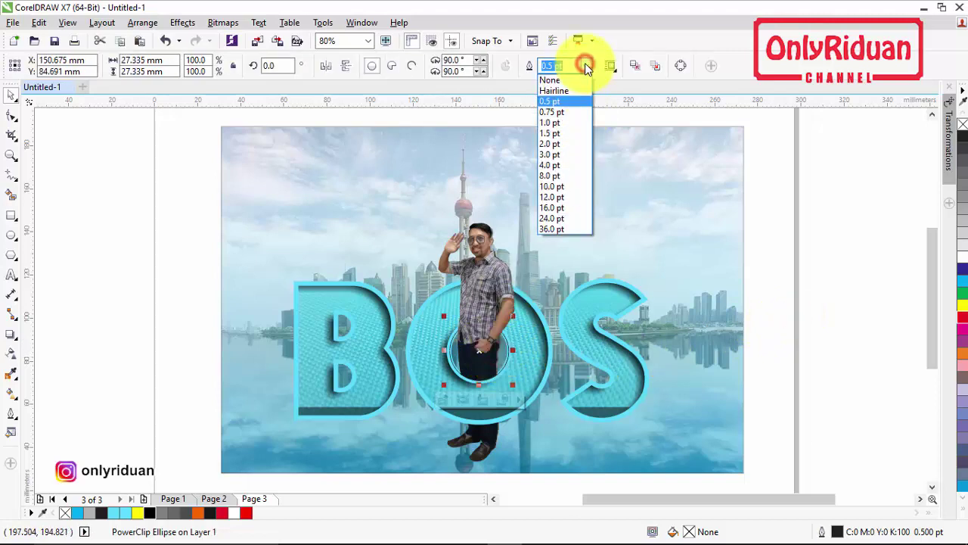
pyautogui.click(568, 78)
pyautogui.click(728, 259)
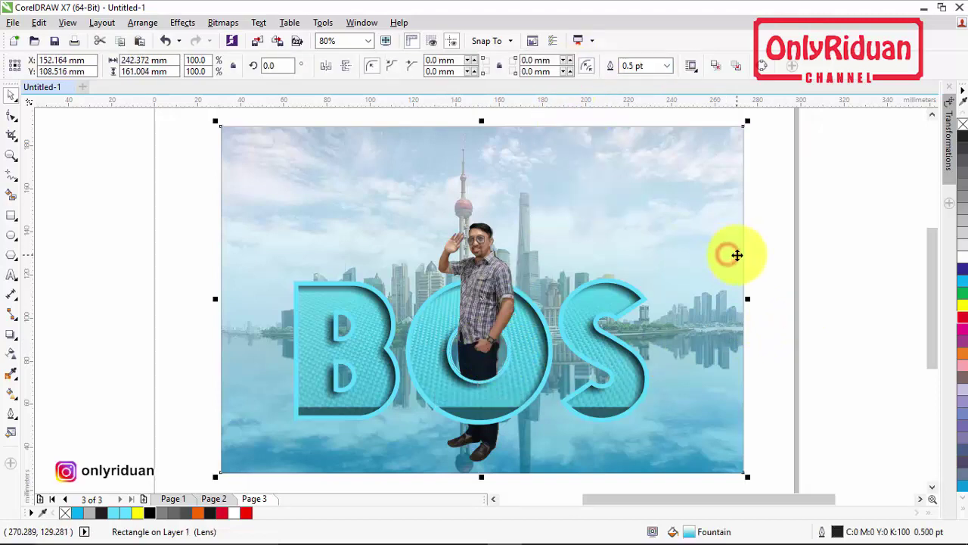
pyautogui.click(787, 261)
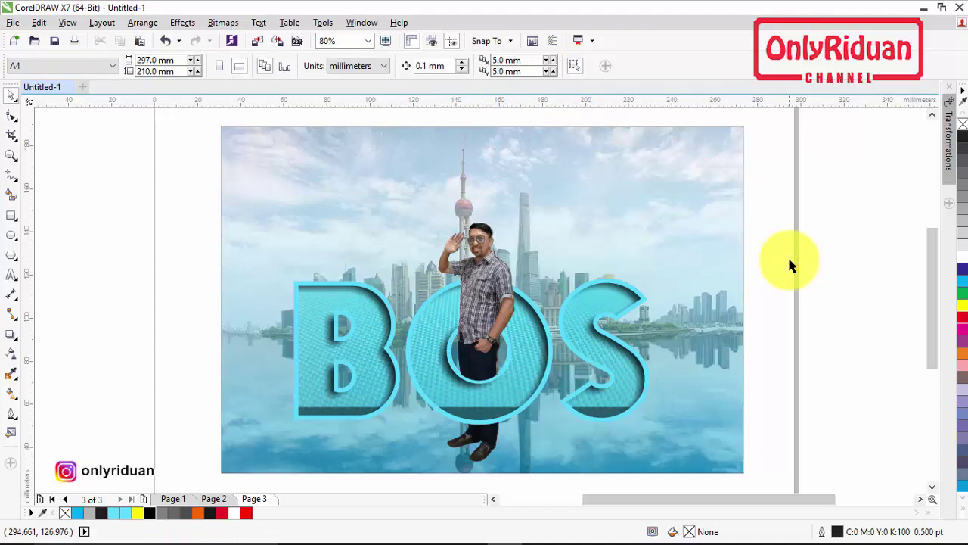
pyautogui.click(484, 438)
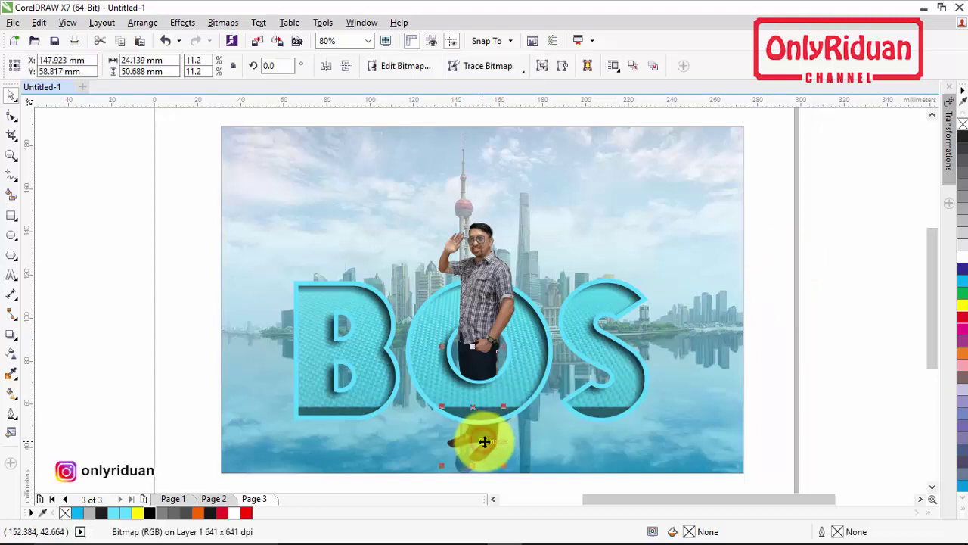
pyautogui.click(488, 286)
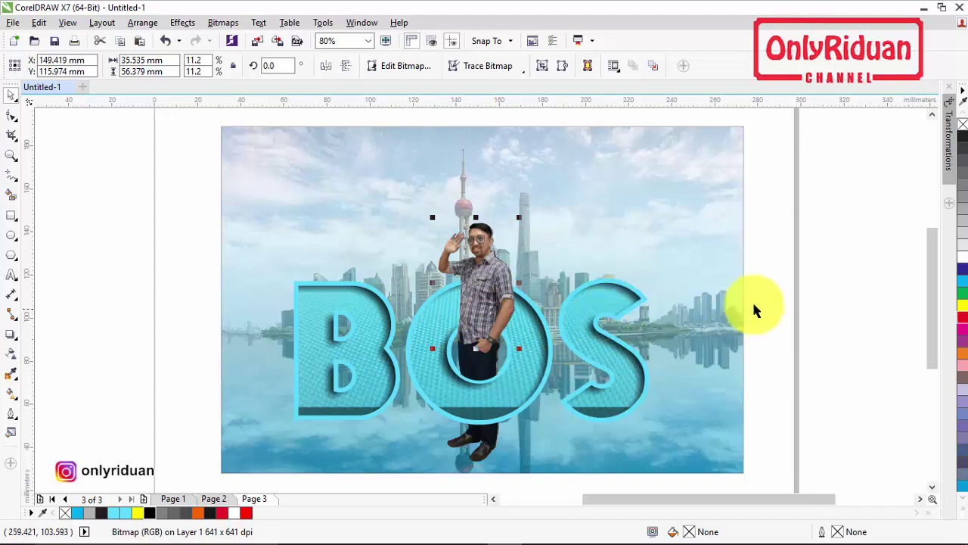
pyautogui.click(779, 276)
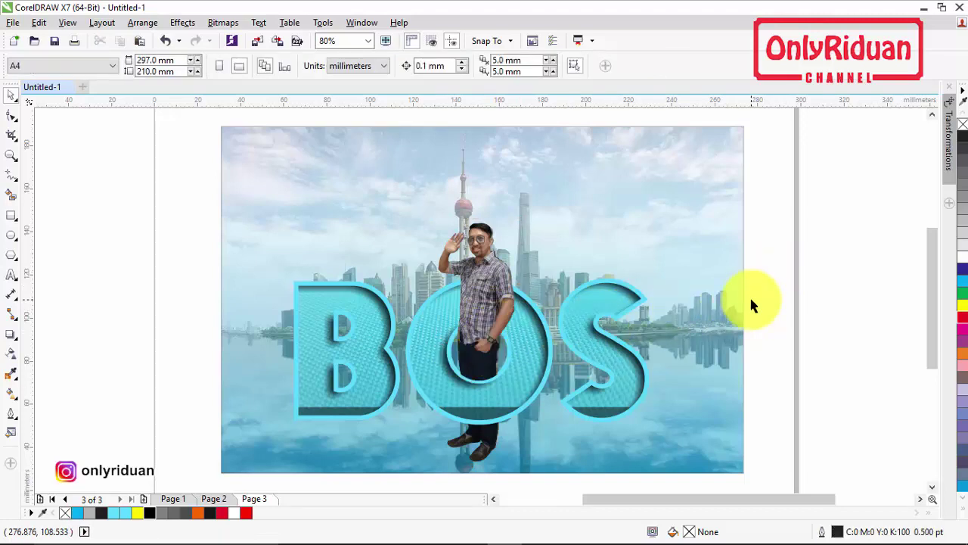
# Step: Copy the yellow OKAY text from Page 1 to Page 3 and place it just above the letter B
pyautogui.click(184, 500)
pyautogui.moveTo(441, 269); pyautogui.dragTo(436, 268)
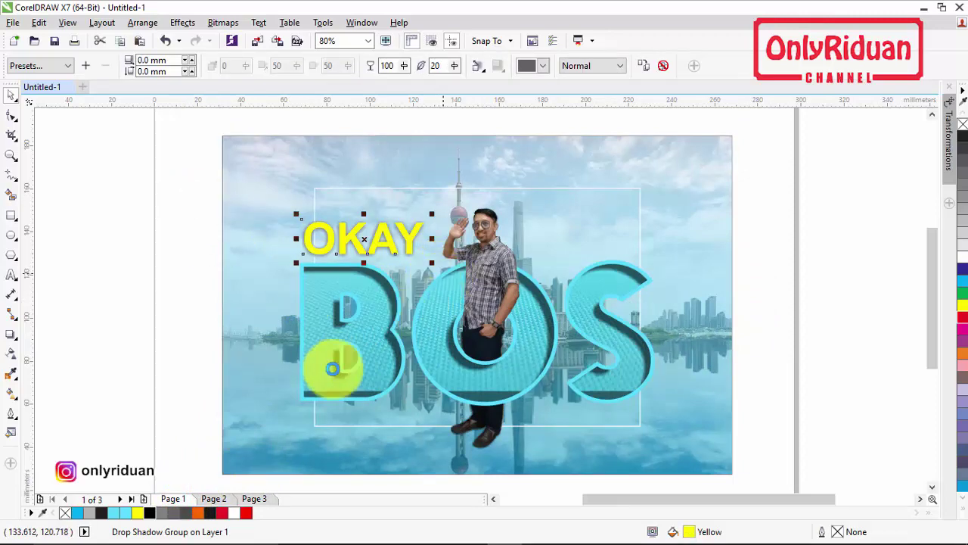
pyautogui.click(254, 499)
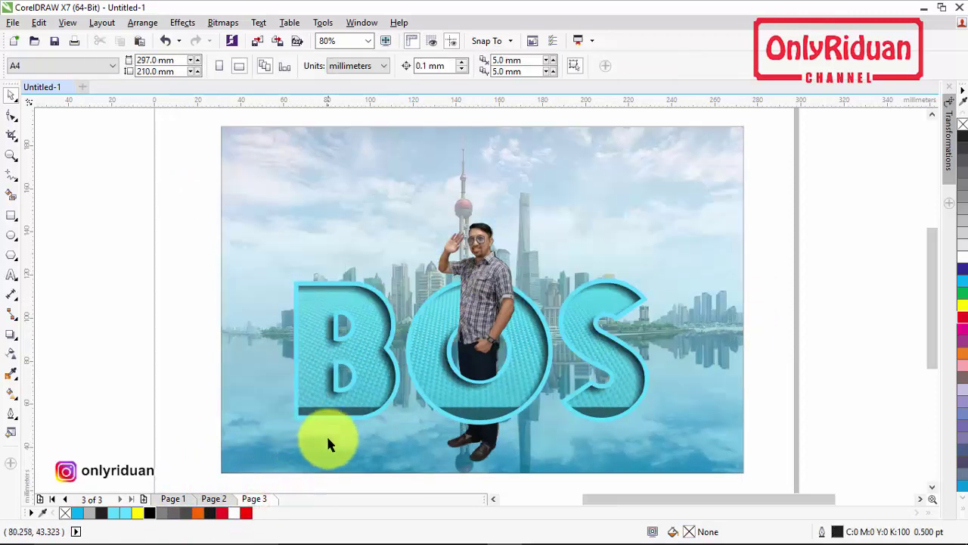
pyautogui.hotkey('ctrl', 'v')
pyautogui.moveTo(366, 240)
pyautogui.mouseDown()
pyautogui.moveTo(361, 258)
pyautogui.moveTo(356, 249)
pyautogui.mouseUp()
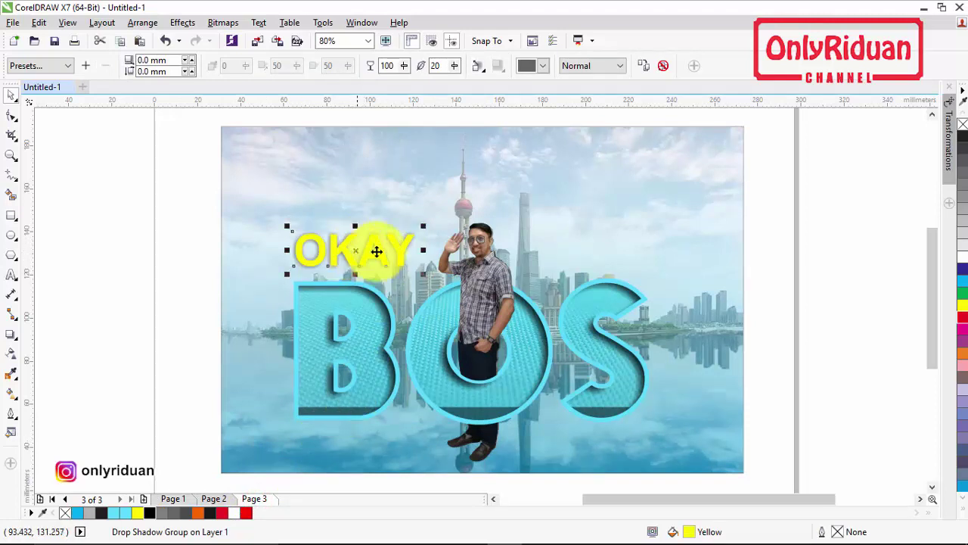
# Step: Draw a rectangular frame about 154 x 114 mm around the man and across the BOS letters
pyautogui.click(11, 215)
pyautogui.moveTo(302, 183); pyautogui.dragTo(635, 440)
pyautogui.moveTo(467, 186); pyautogui.dragTo(477, 191)
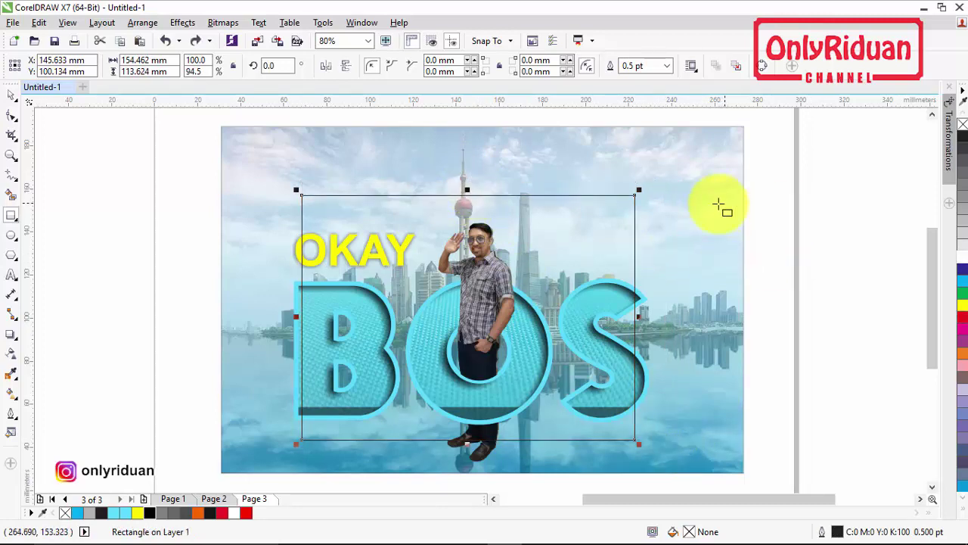
# Step: Give the rectangular frame around the man a white outline 2.0 pt wide
pyautogui.rightClick(963, 264)
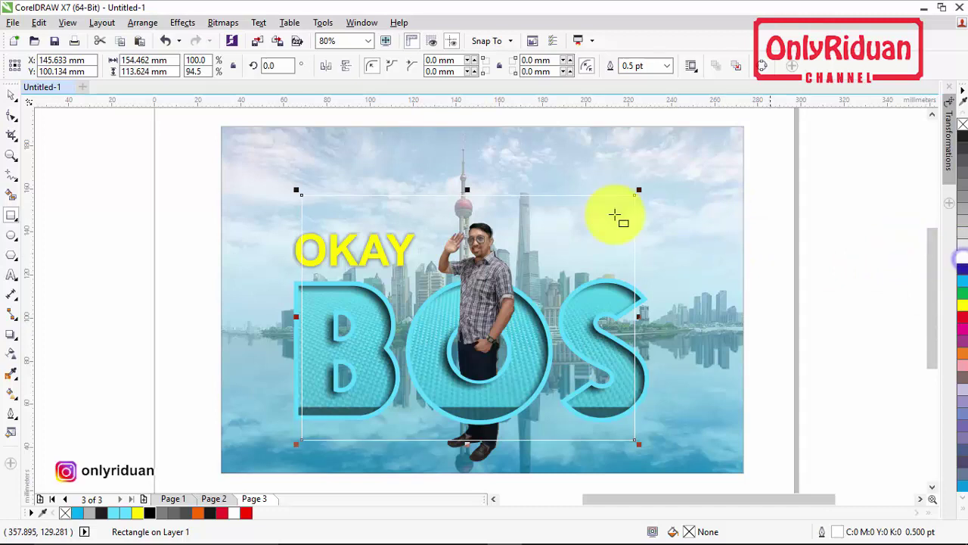
pyautogui.click(666, 66)
pyautogui.click(634, 144)
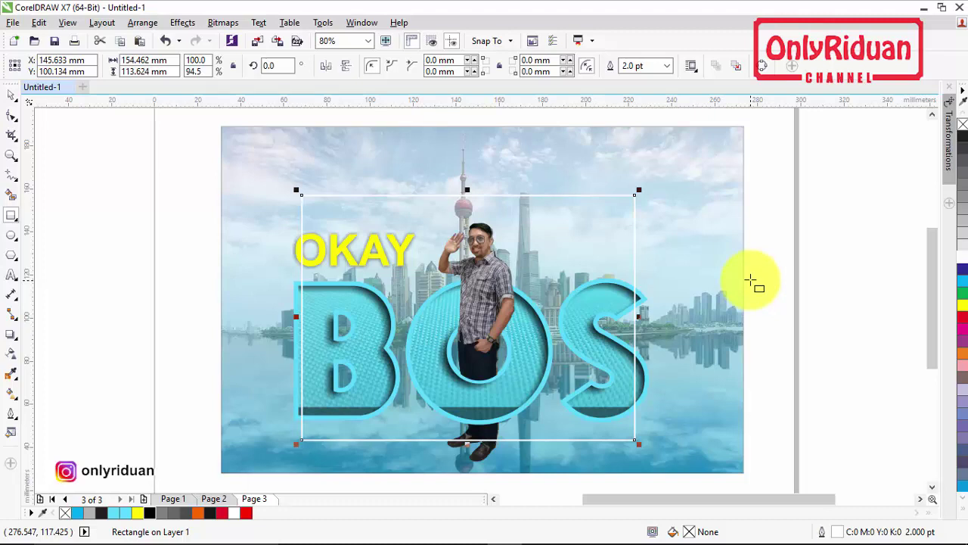
pyautogui.click(11, 94)
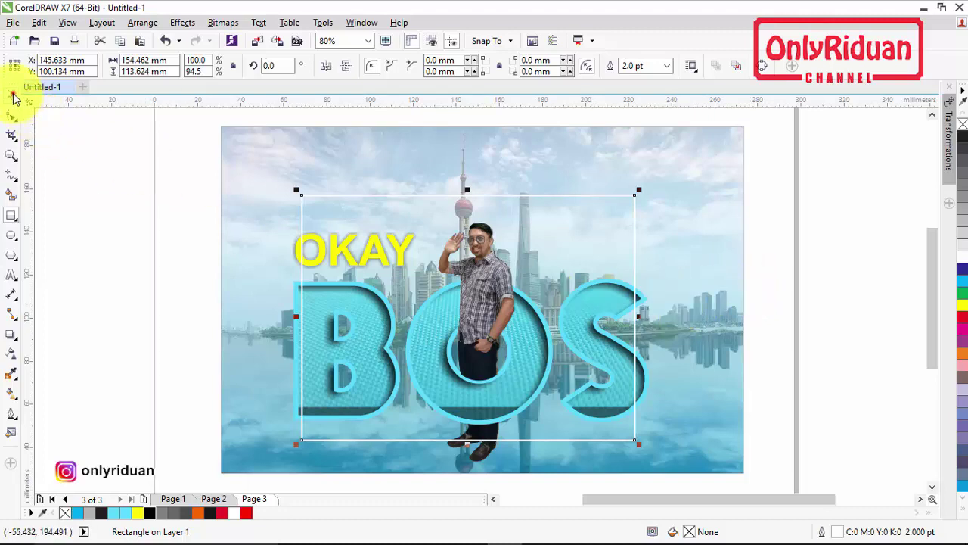
pyautogui.click(112, 208)
pyautogui.click(183, 204)
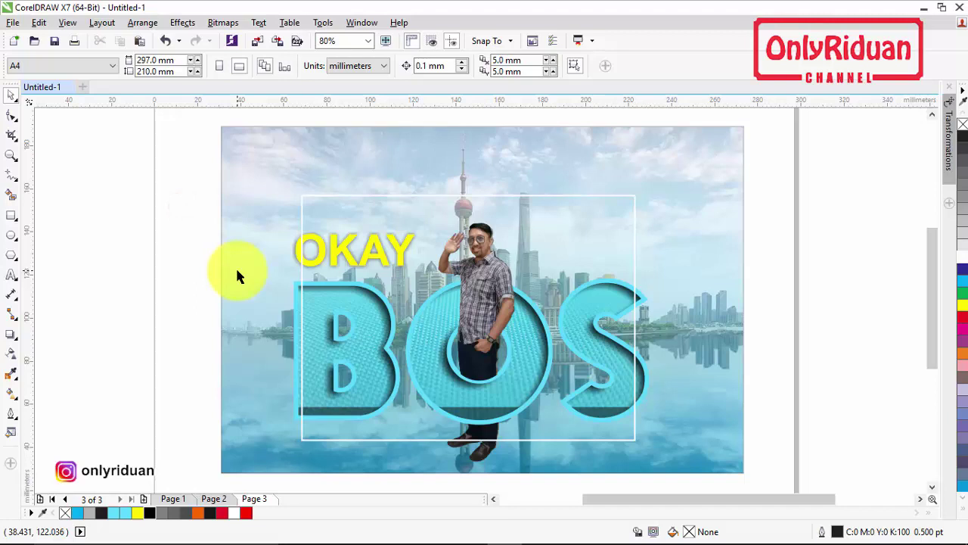
# Step: Copy the OKAY text and the BOS letters from Page 3 onto a new Page 4
pyautogui.moveTo(194, 261); pyautogui.dragTo(710, 407)
pyautogui.moveTo(199, 221); pyautogui.dragTo(697, 439)
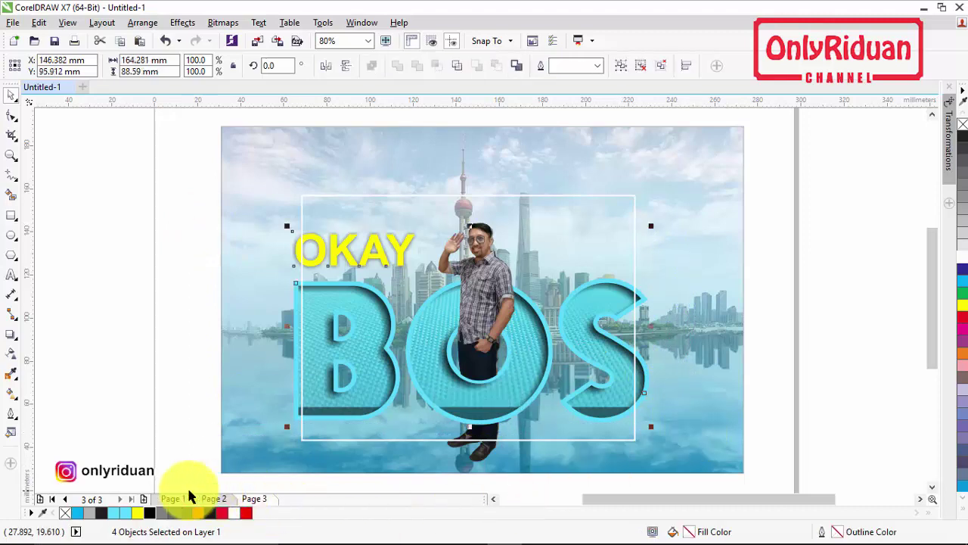
pyautogui.click(143, 499)
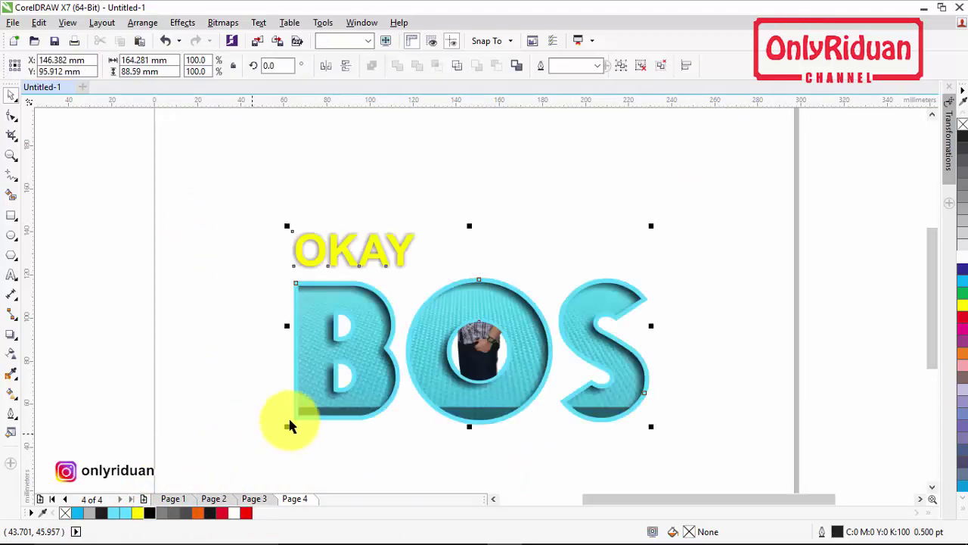
pyautogui.hotkey('ctrl', 'v')
pyautogui.click(747, 318)
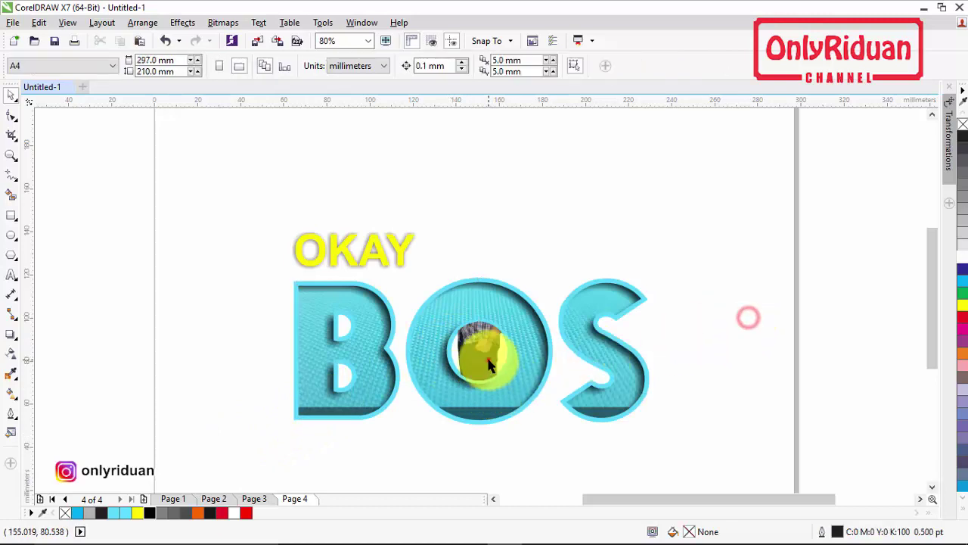
# Step: Delete the piece of the man inside the O on Page 4 and move the OKAY text directly above the O
pyautogui.click(488, 363)
pyautogui.press('Delete')
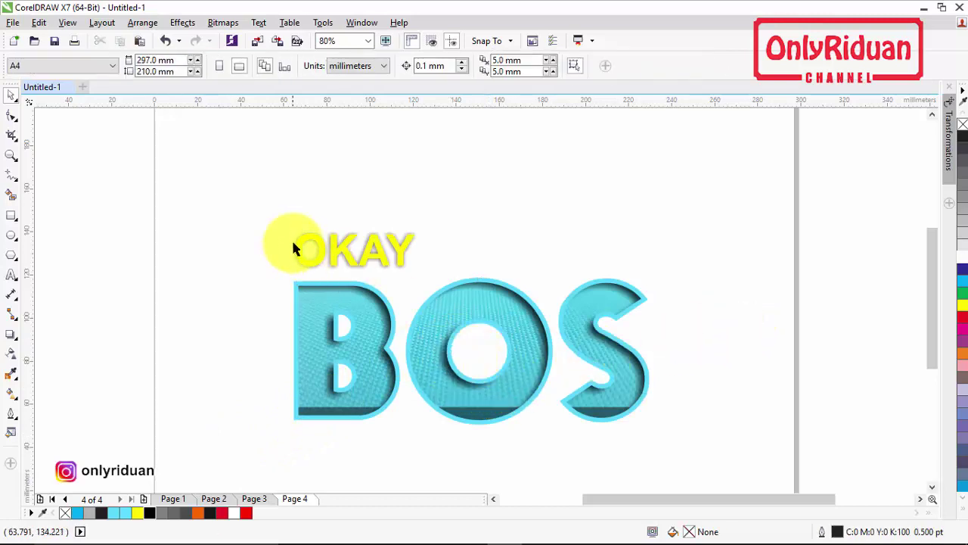
pyautogui.moveTo(339, 250); pyautogui.dragTo(457, 243)
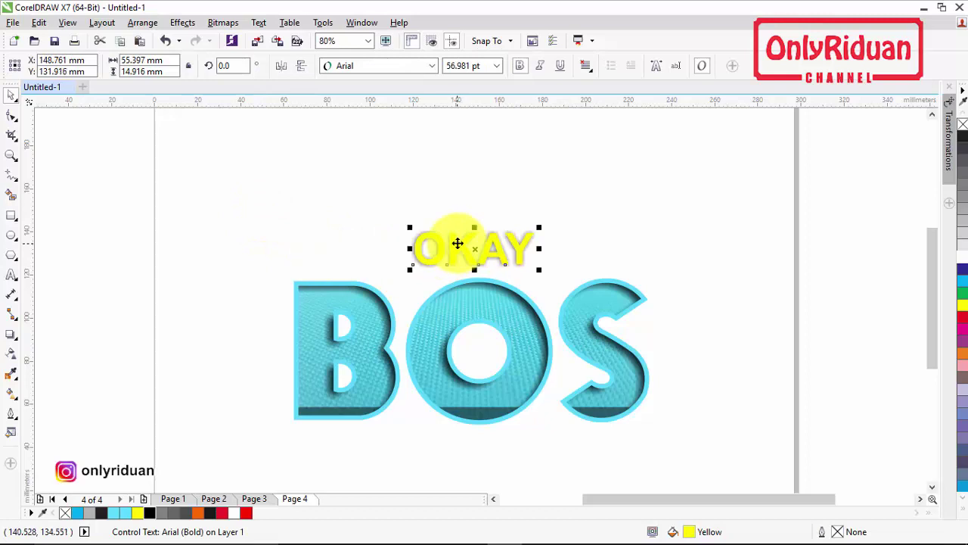
# Step: Copy the sitting man from Page 2 to Page 4 and place him so he sits on the letter B
pyautogui.click(214, 499)
pyautogui.click(353, 218)
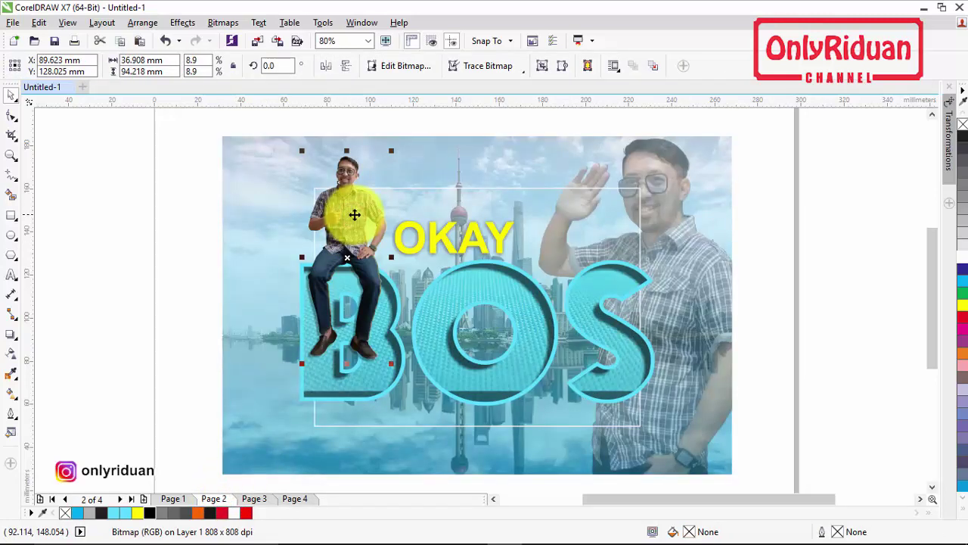
pyautogui.click(295, 499)
pyautogui.hotkey('ctrl', 'v')
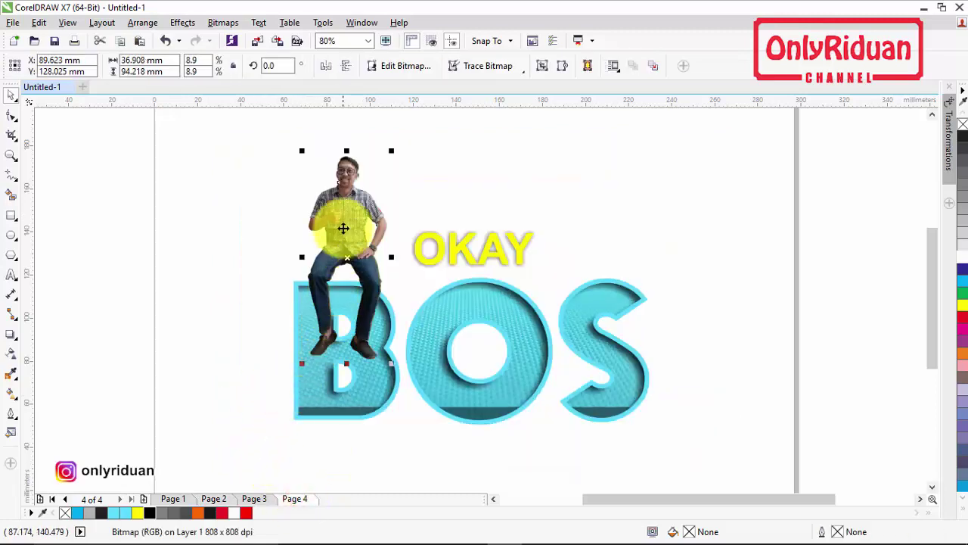
pyautogui.moveTo(320, 222); pyautogui.dragTo(330, 243)
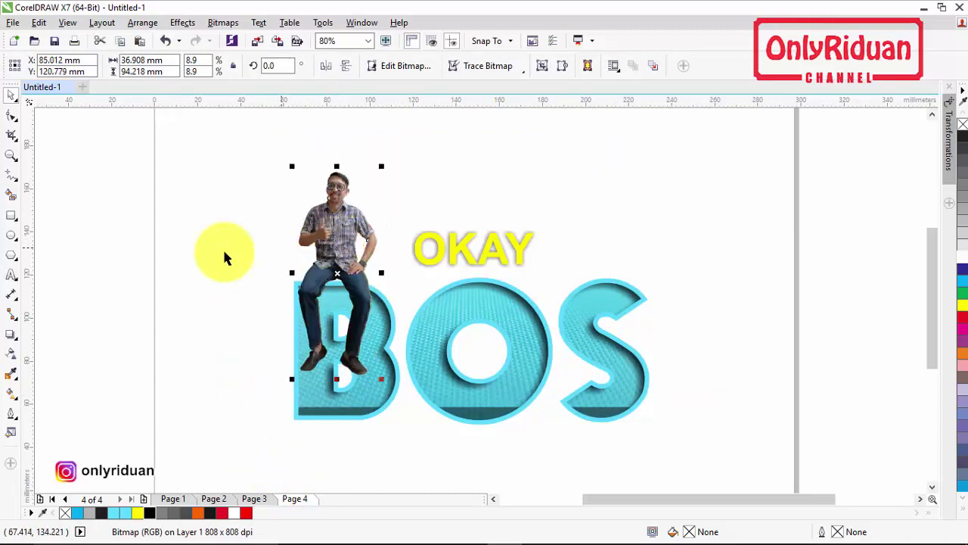
pyautogui.click(140, 263)
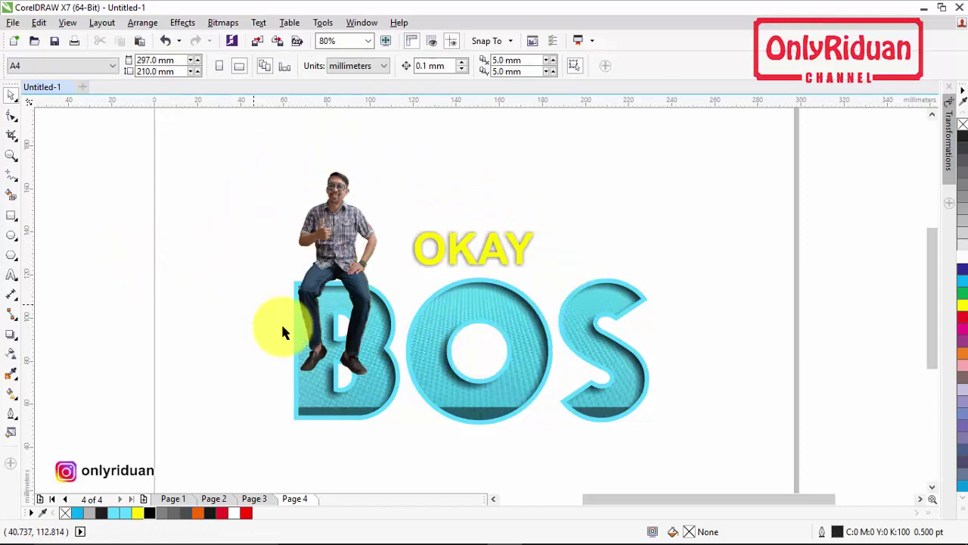
# Step: Return to Page 3 with the saluting man design
pyautogui.click(256, 499)
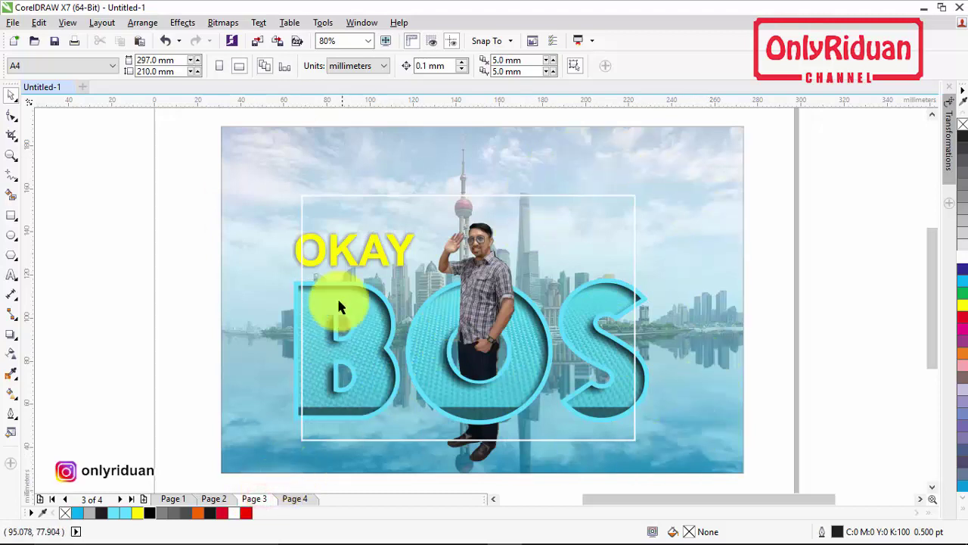